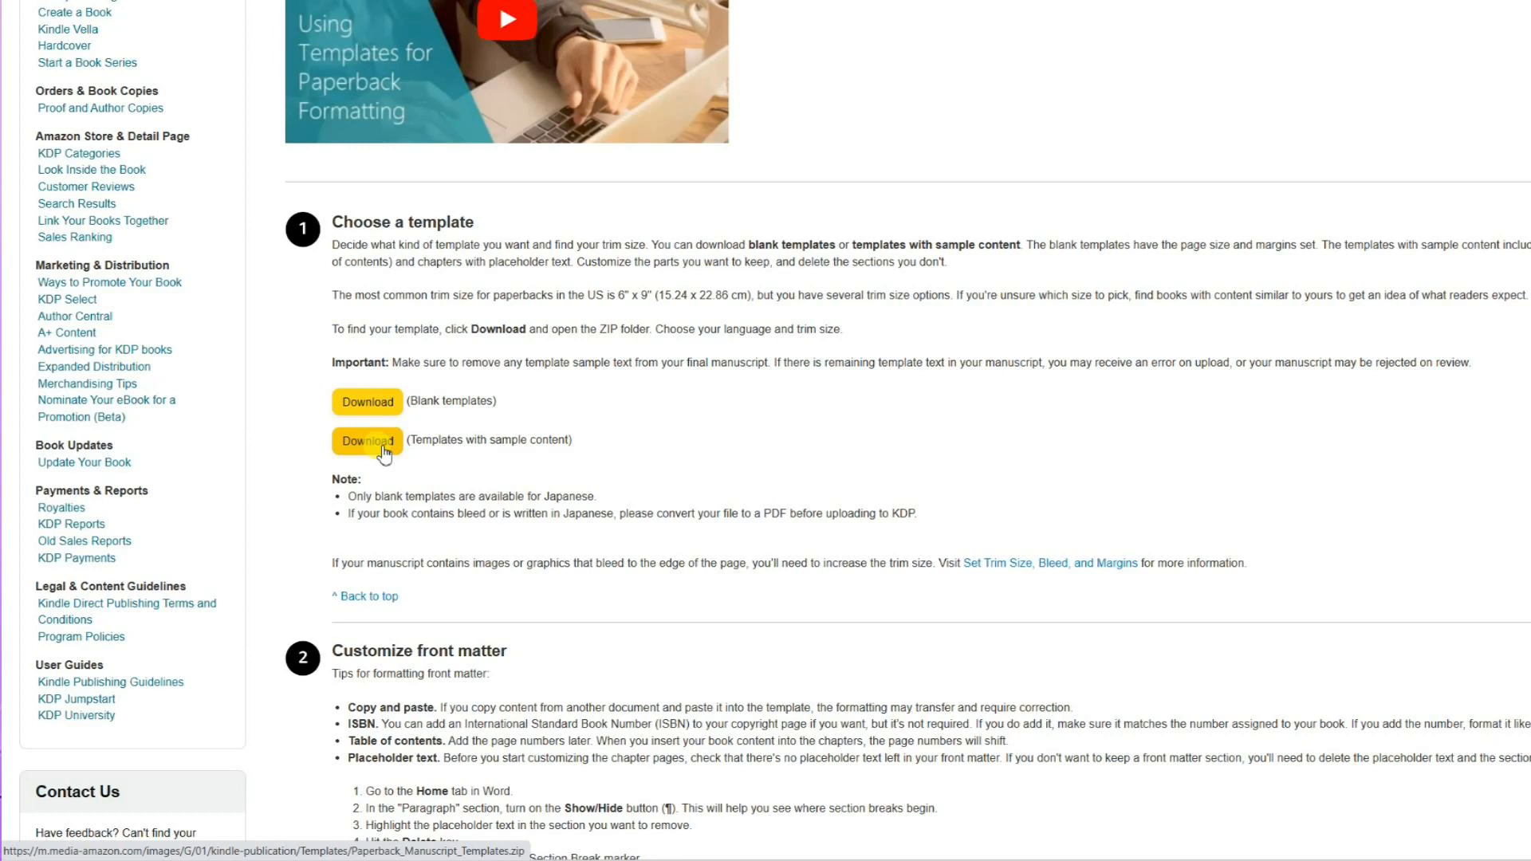
Download the paperback templates with sample content and extract Paperback_Manuscript_Templates.zip in the Downloads folder
click(383, 450)
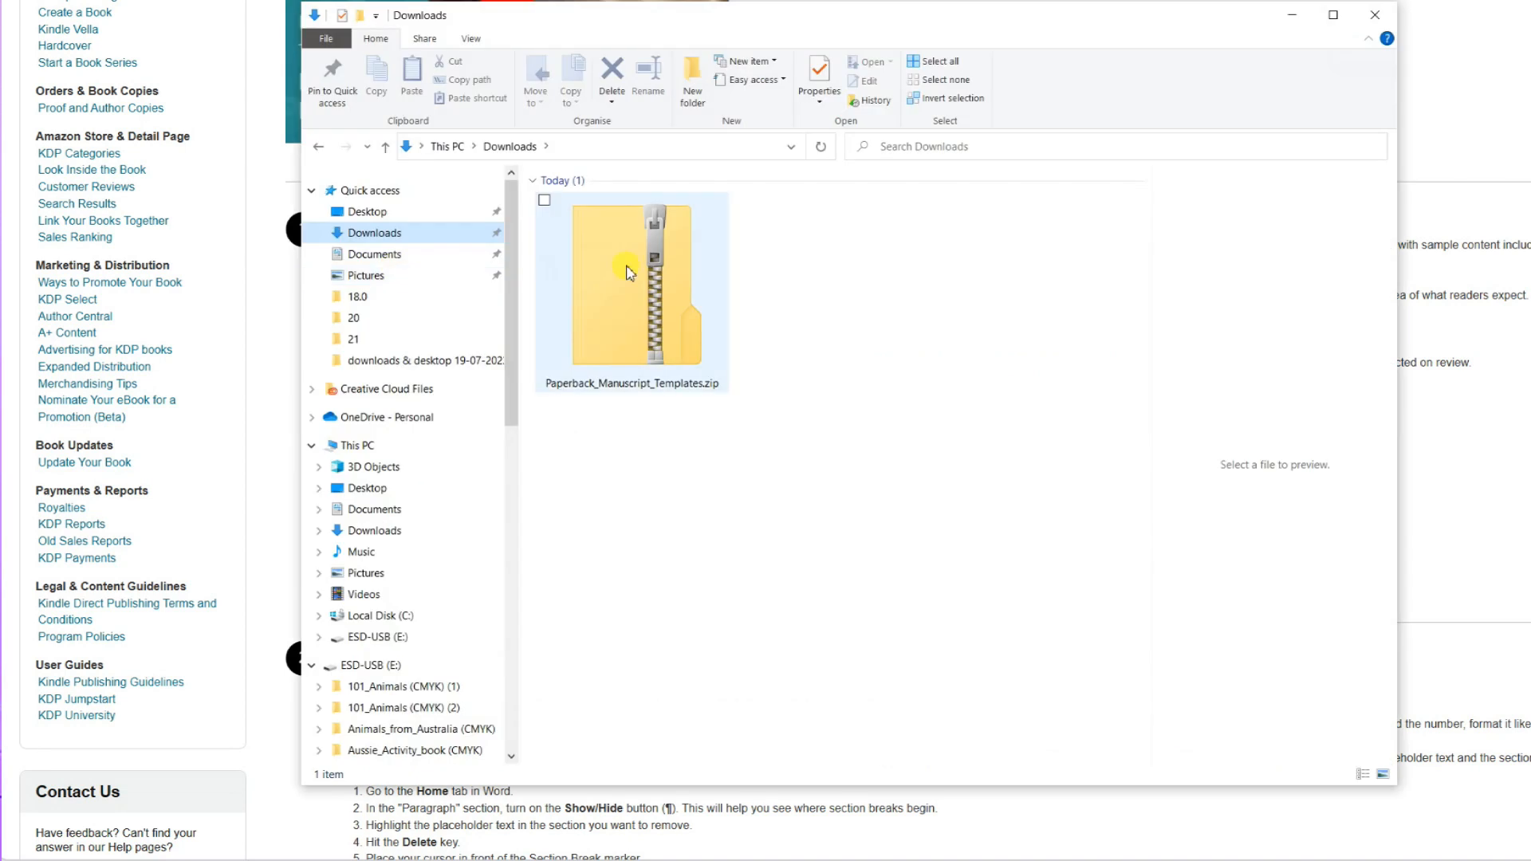
click(629, 271)
right_click(628, 271)
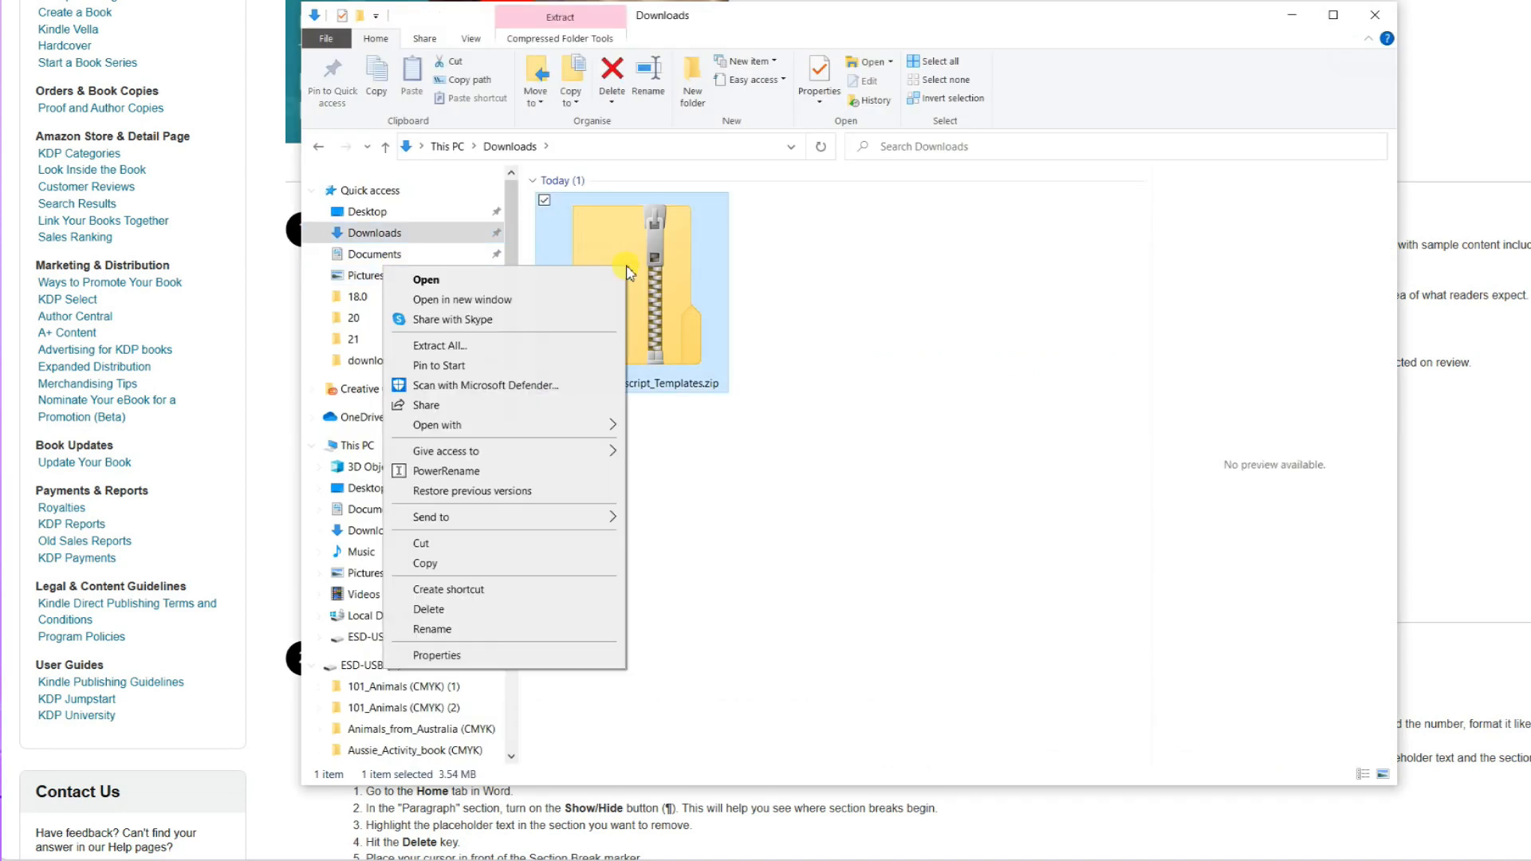
click(537, 349)
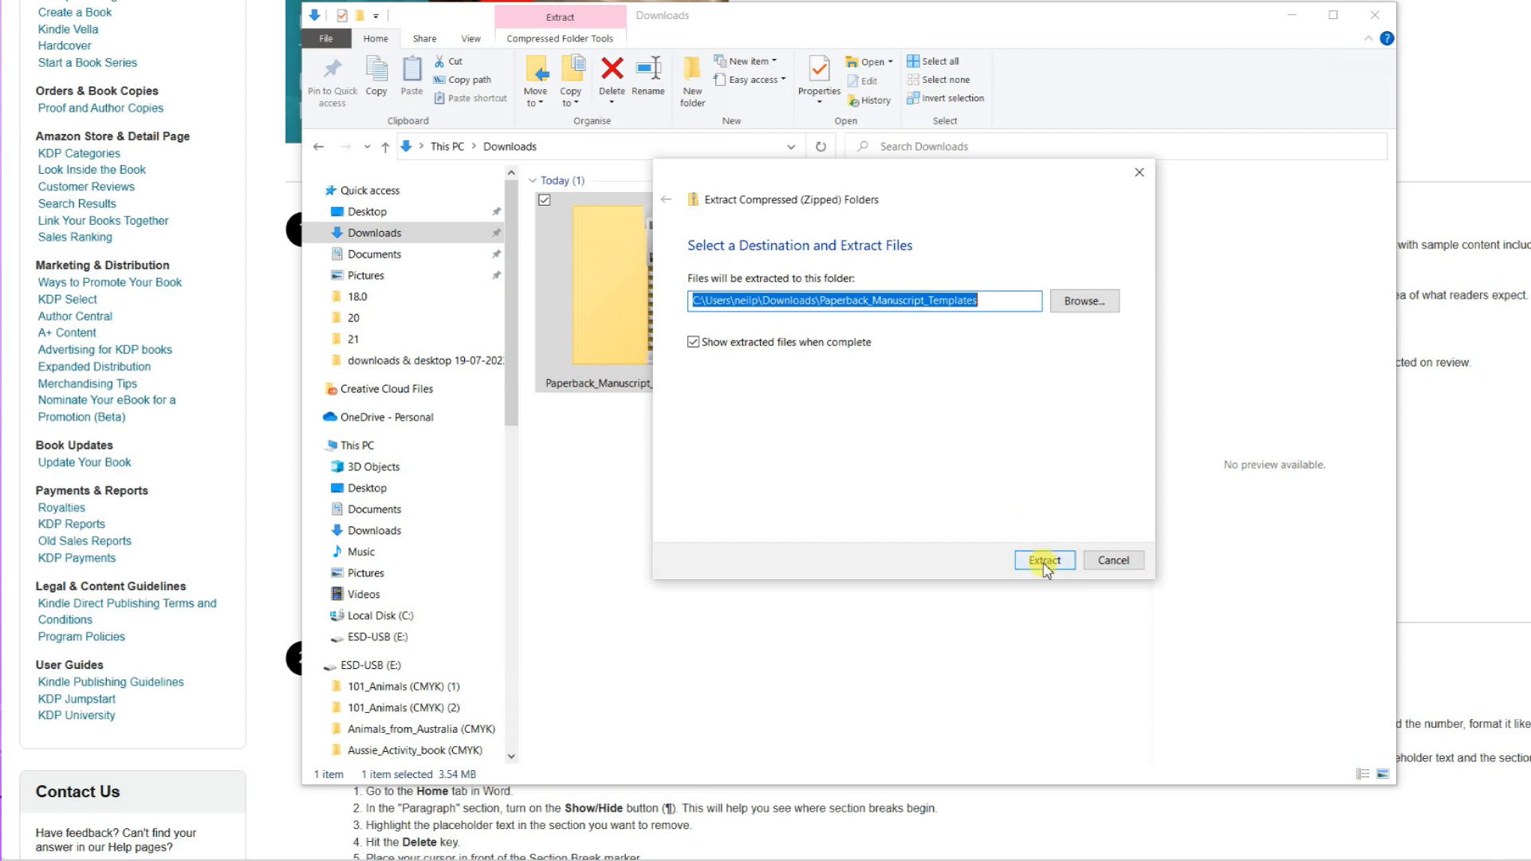
click(1045, 560)
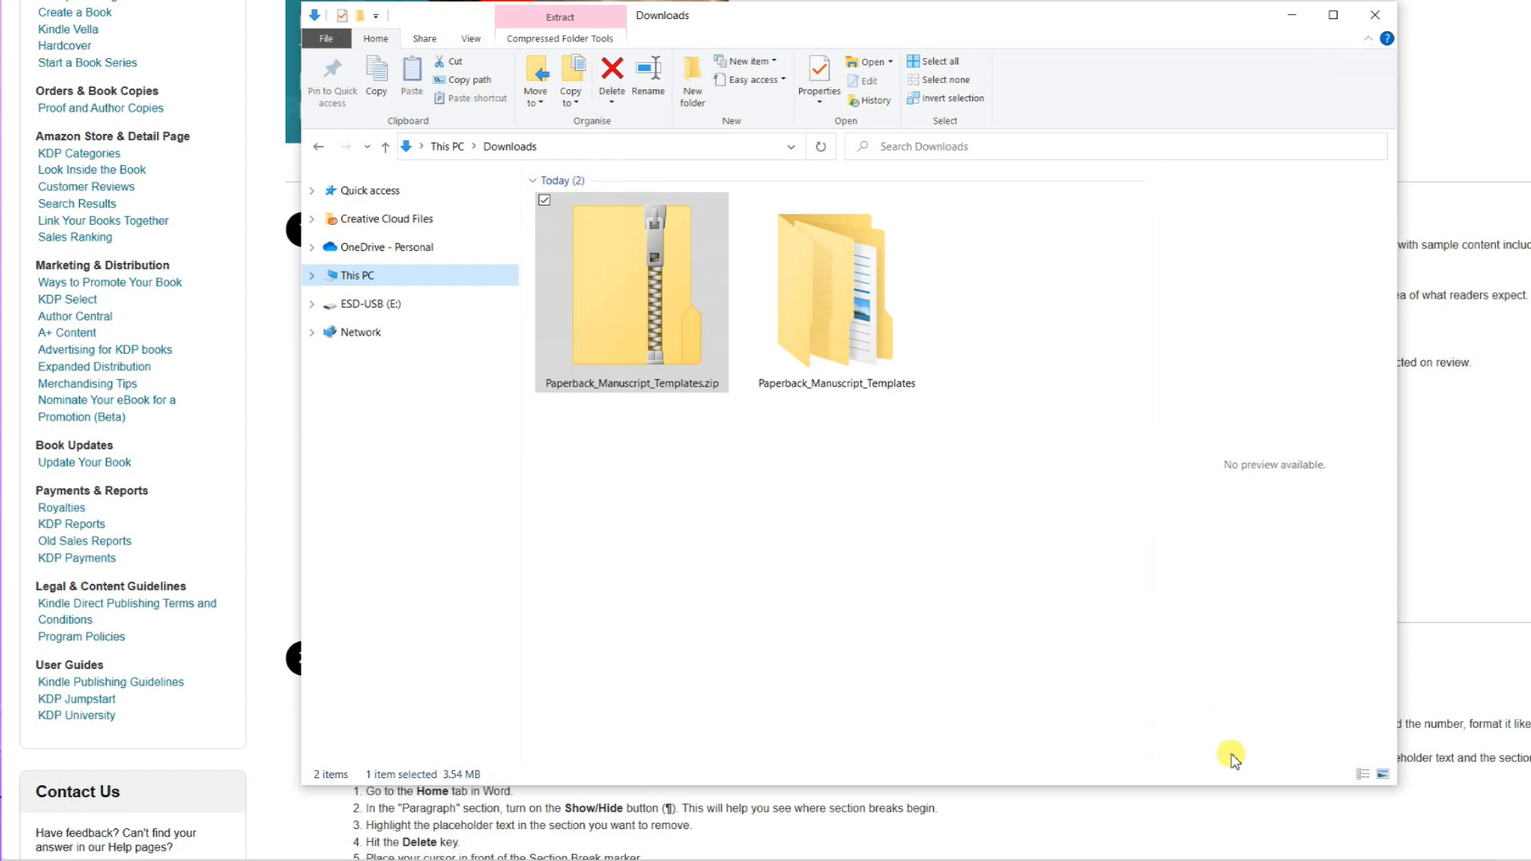
Open the English folder inside the extracted Paperback_Manuscript_Templates folder
click(827, 333)
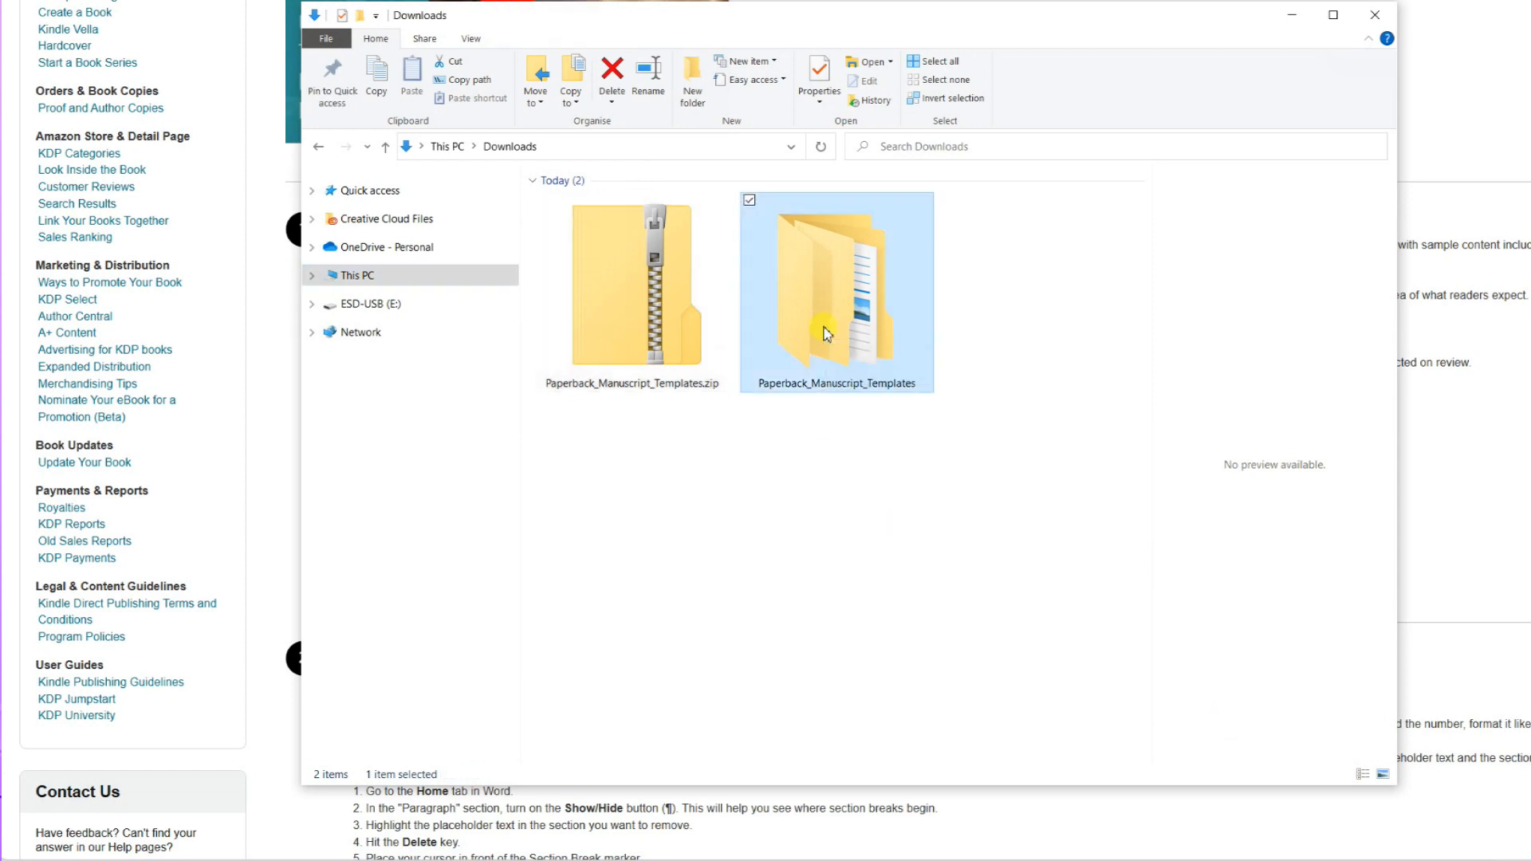
double_click(826, 333)
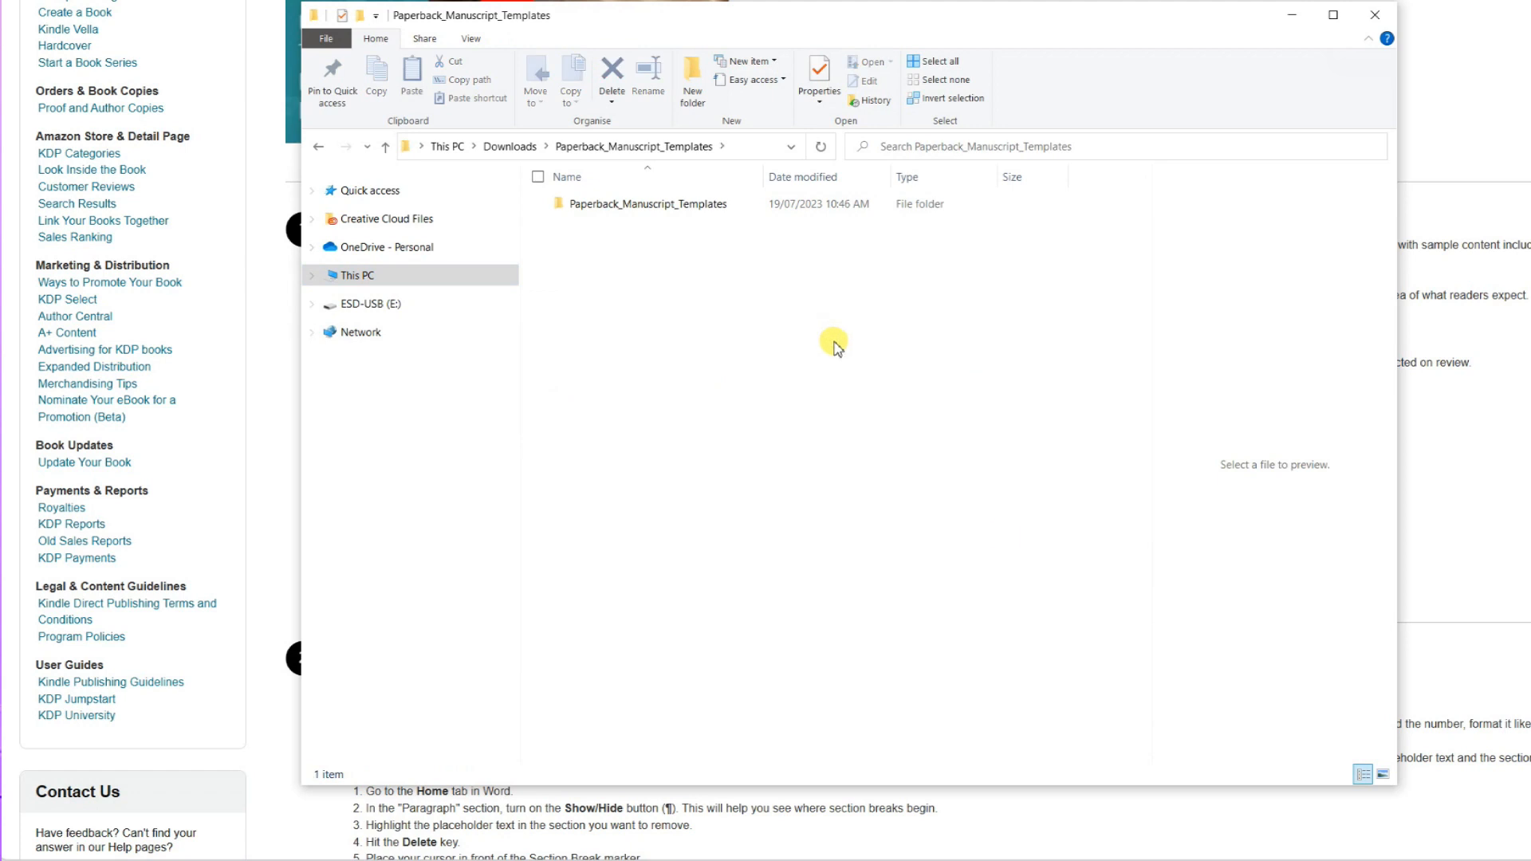
double_click(561, 205)
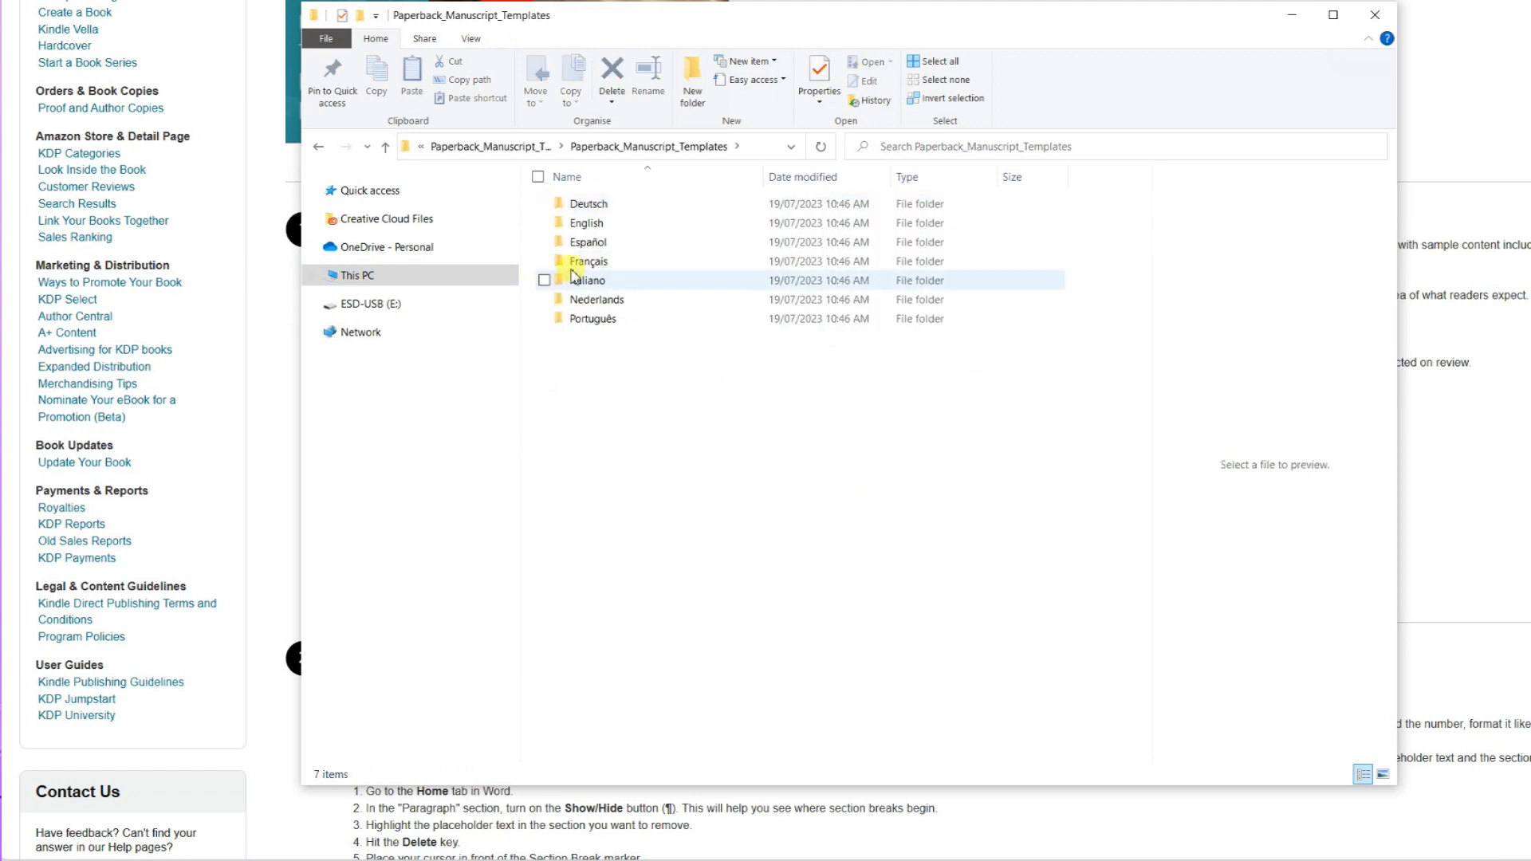
double_click(556, 223)
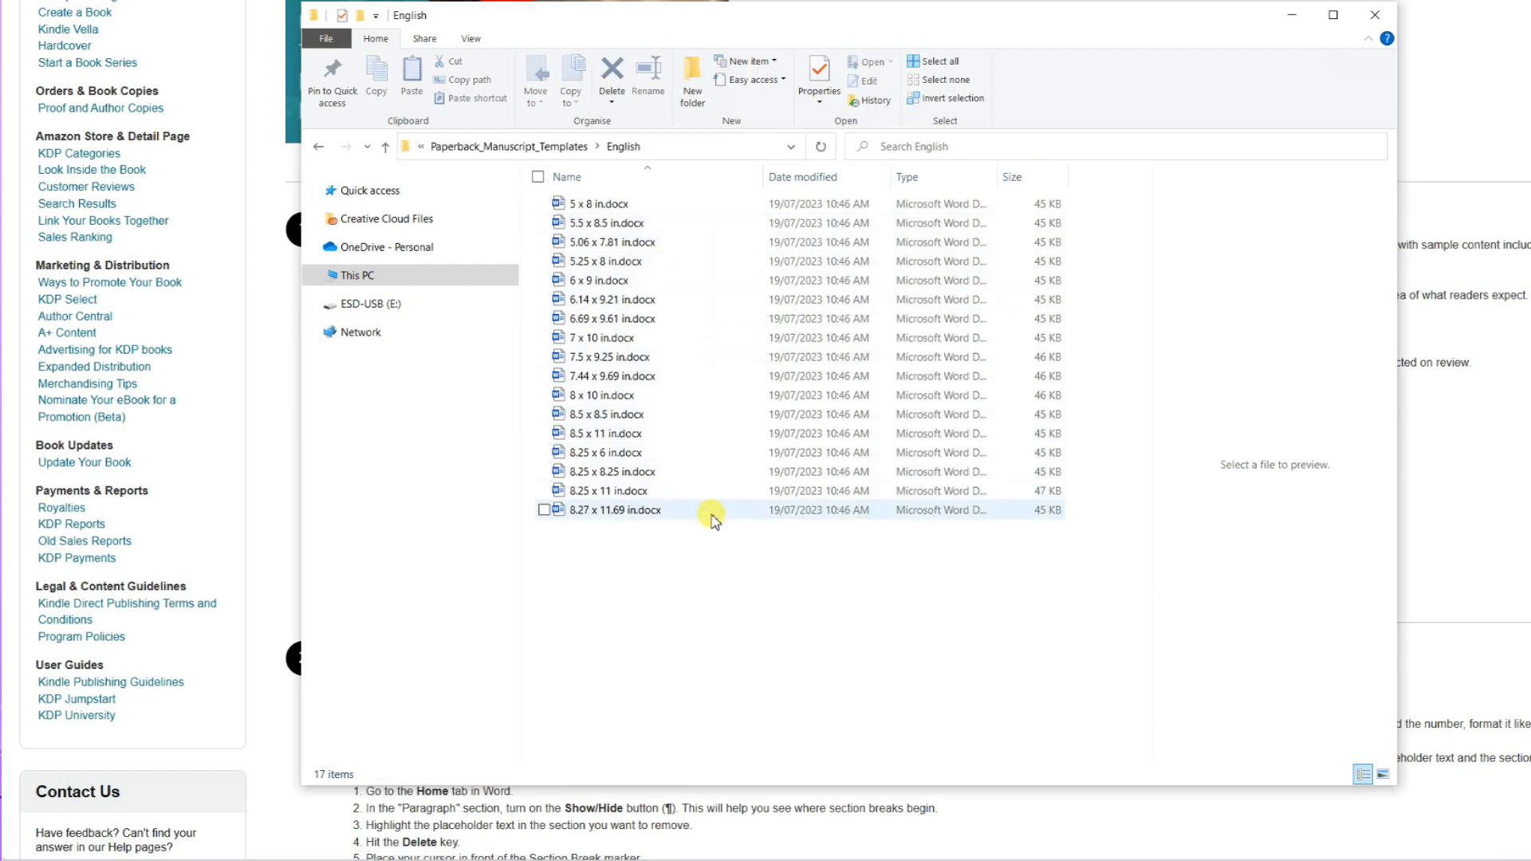
Open the template file 6 x 9 in.docx in Word
click(562, 282)
right_click(562, 282)
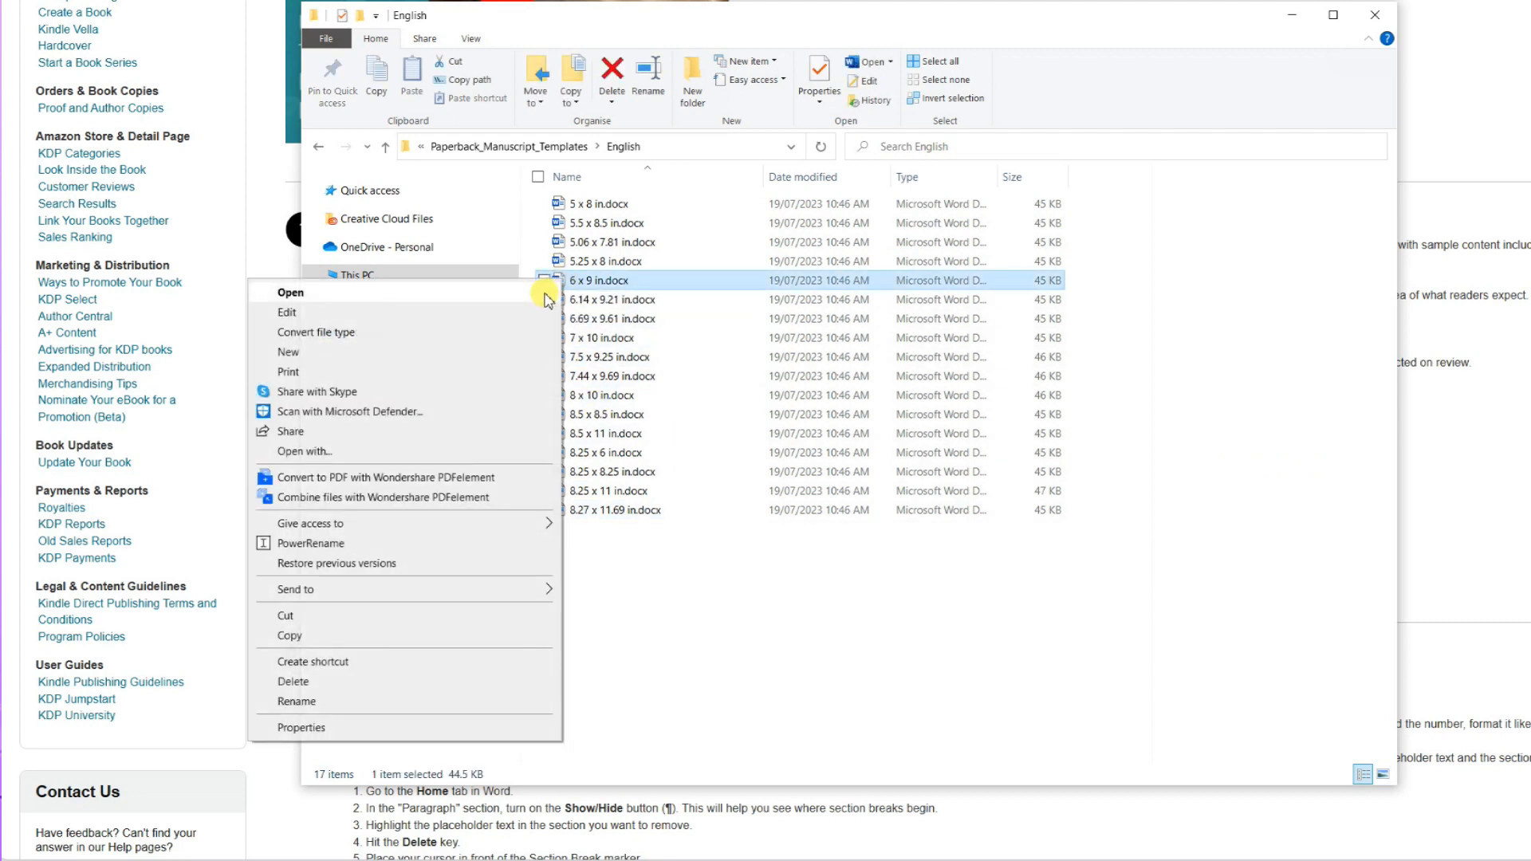
click(545, 294)
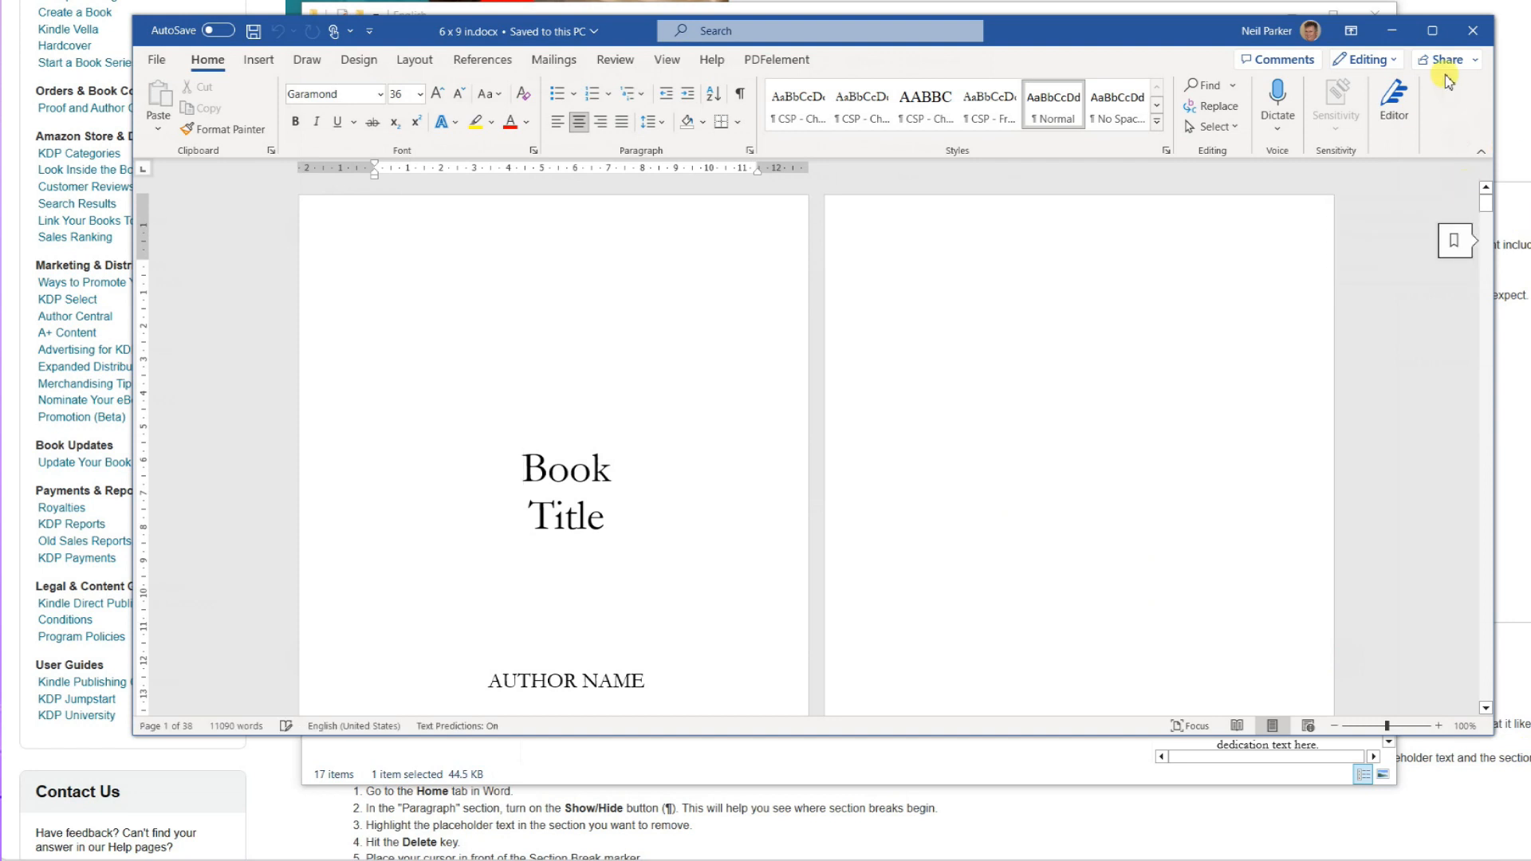
Maximise the document window and set the page movement to Side to Side
click(1431, 30)
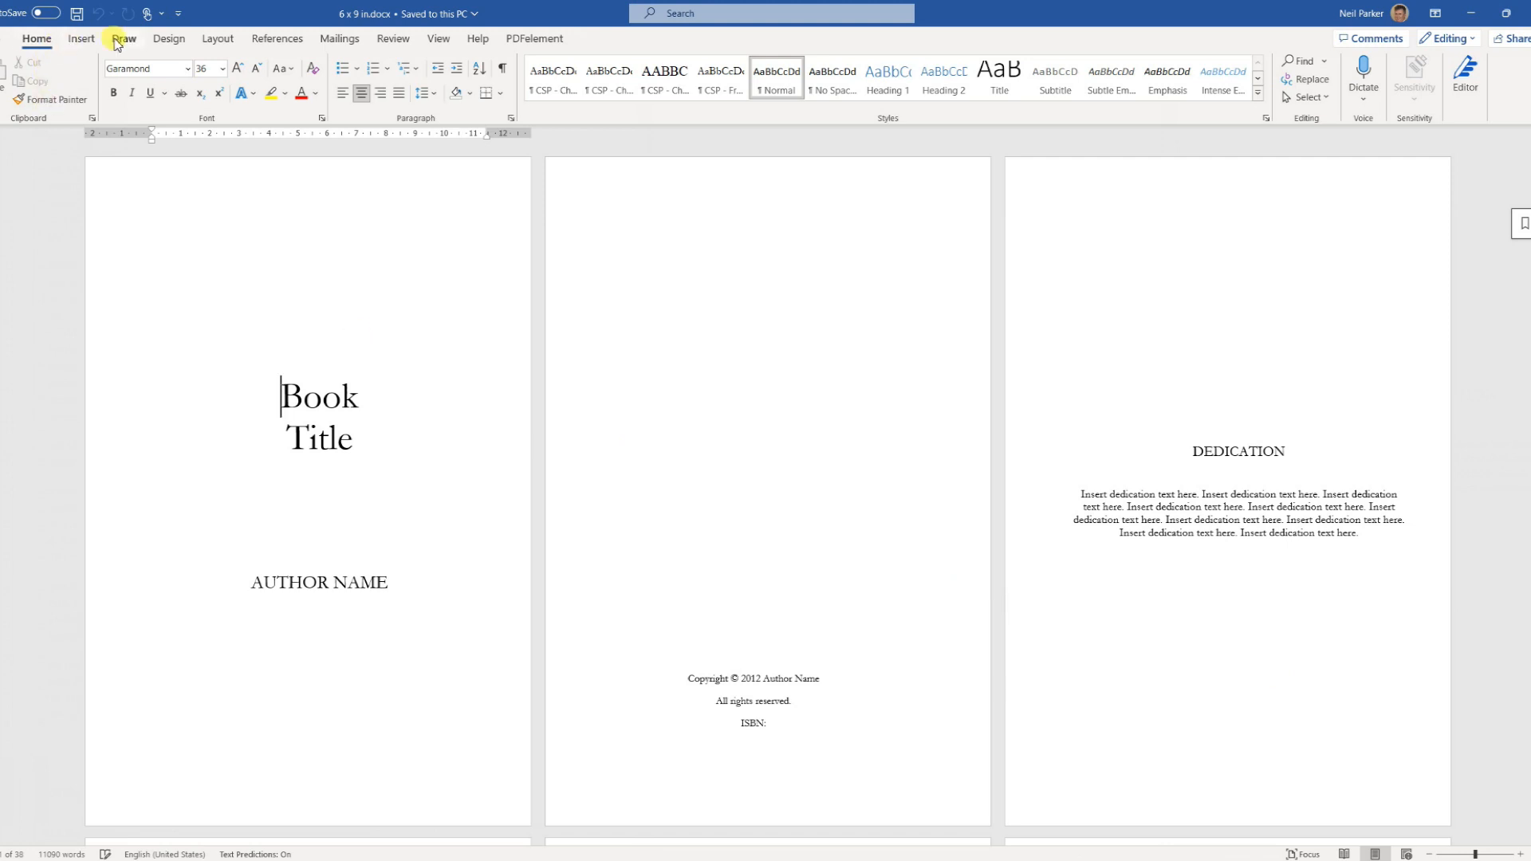
click(438, 44)
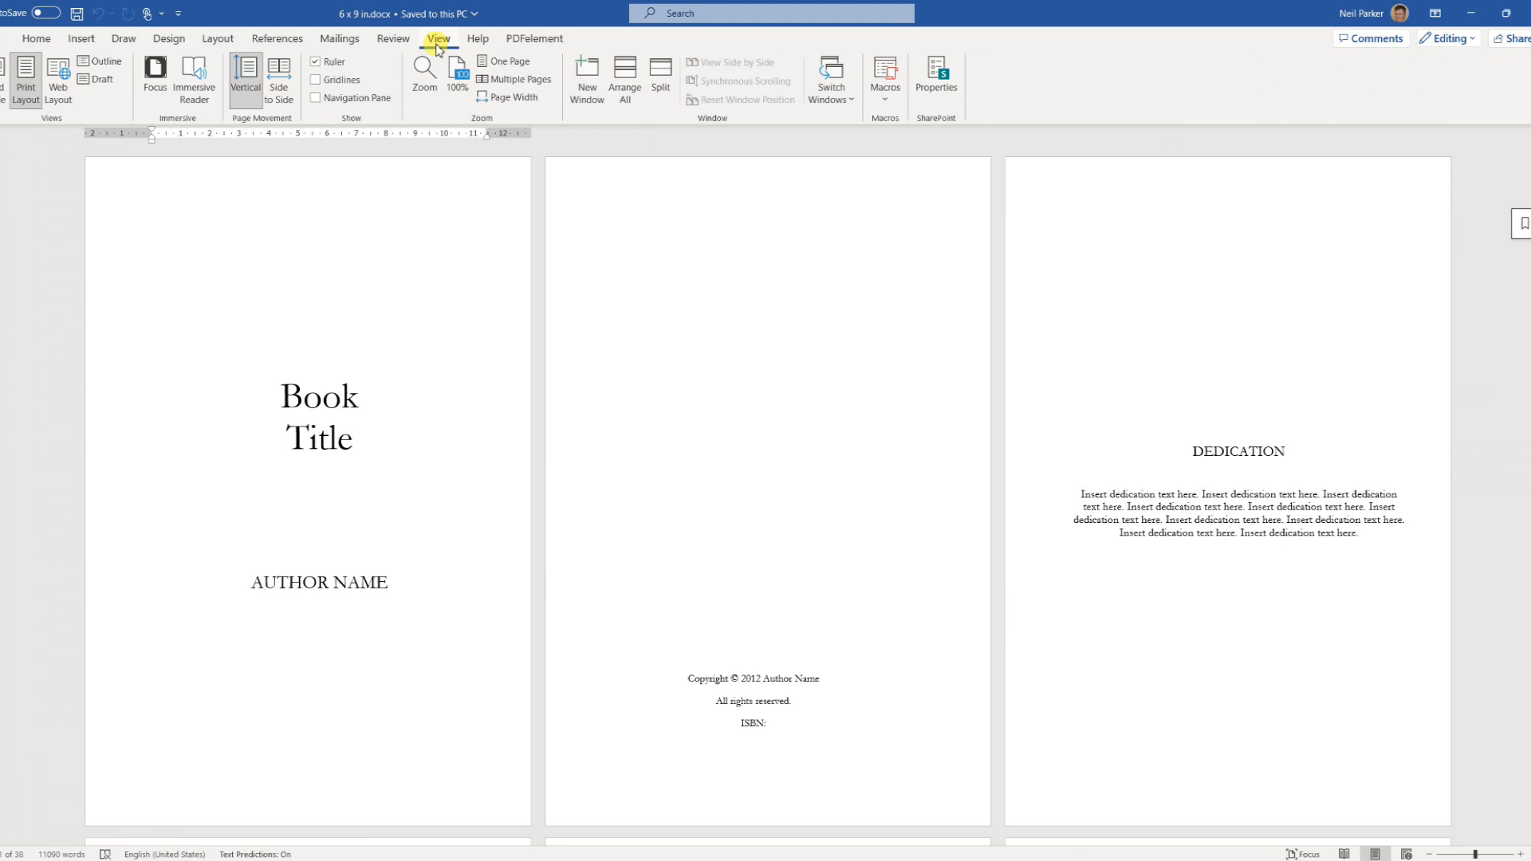
click(279, 70)
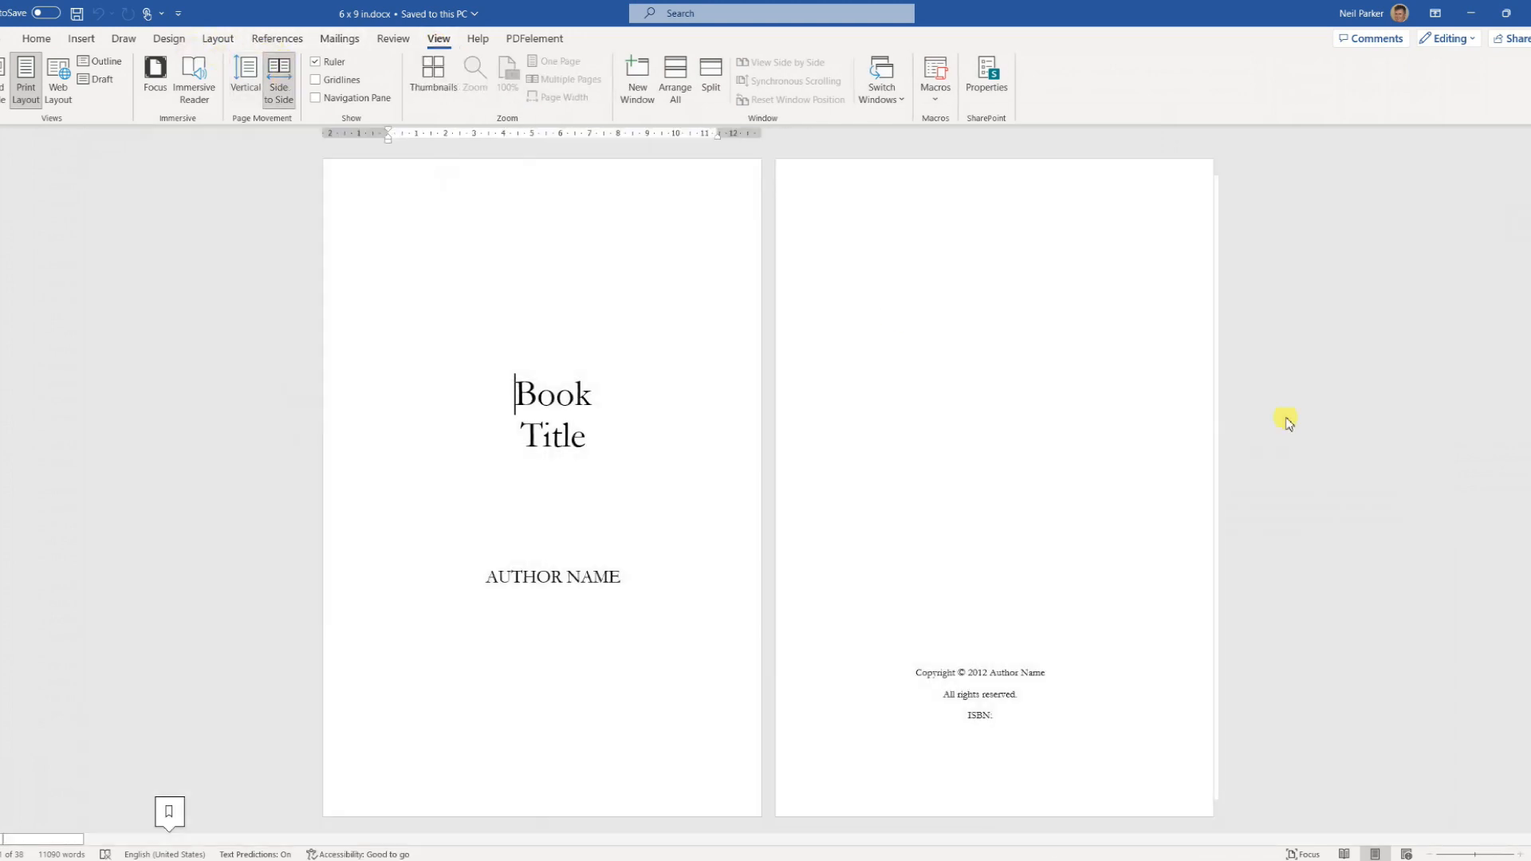
Look through the template's front matter and first chapters, and return to the title page
scroll(983, 402, down, 1)
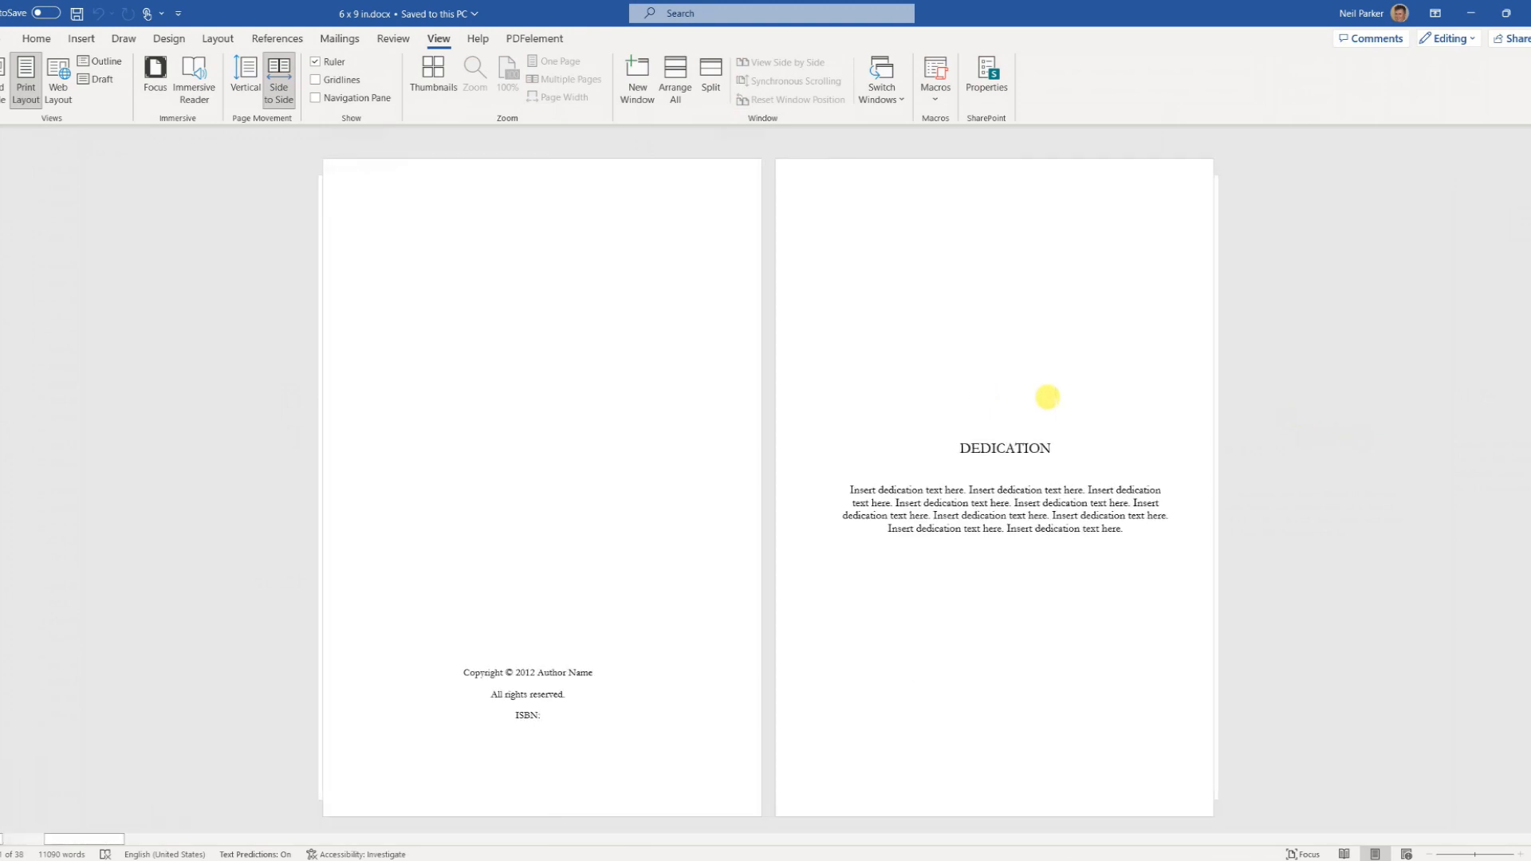
scroll(1047, 397, down, 1)
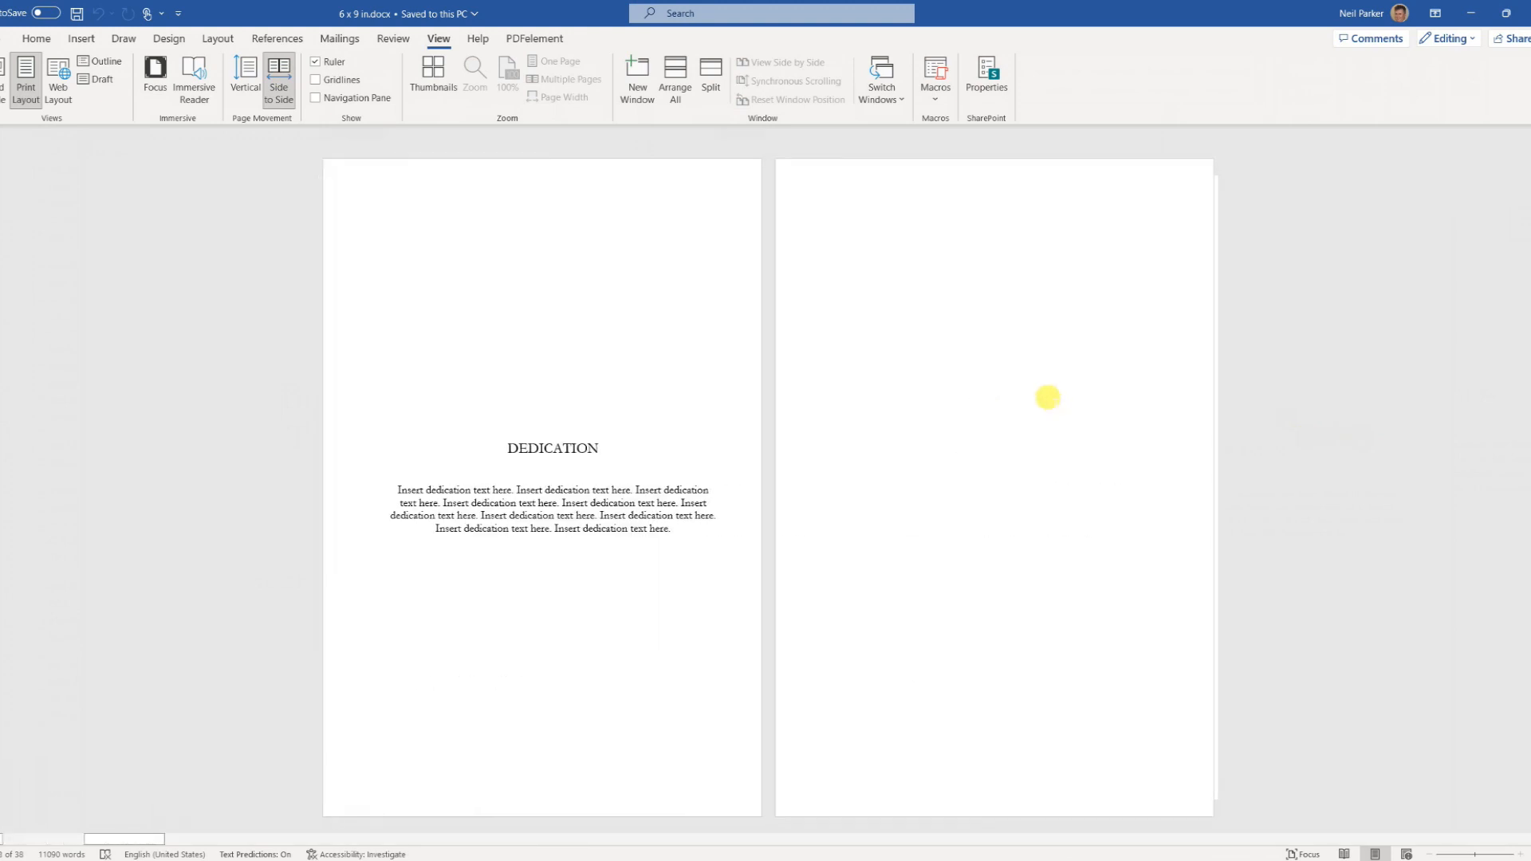
scroll(1047, 396, down, 1)
scroll(1047, 396, down, 1)
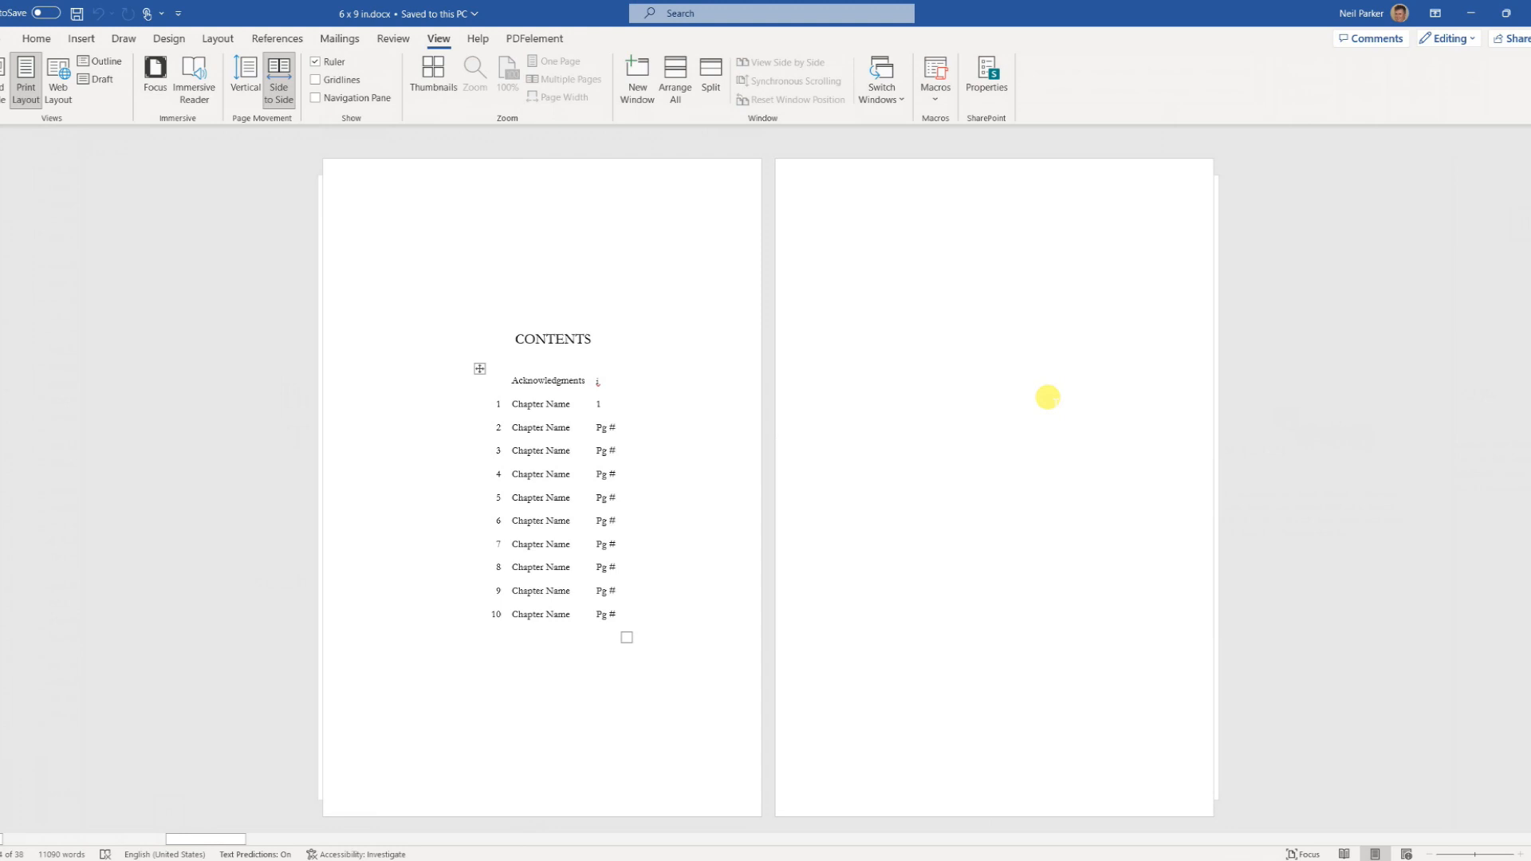
scroll(1047, 396, down, 1)
scroll(1046, 396, down, 1)
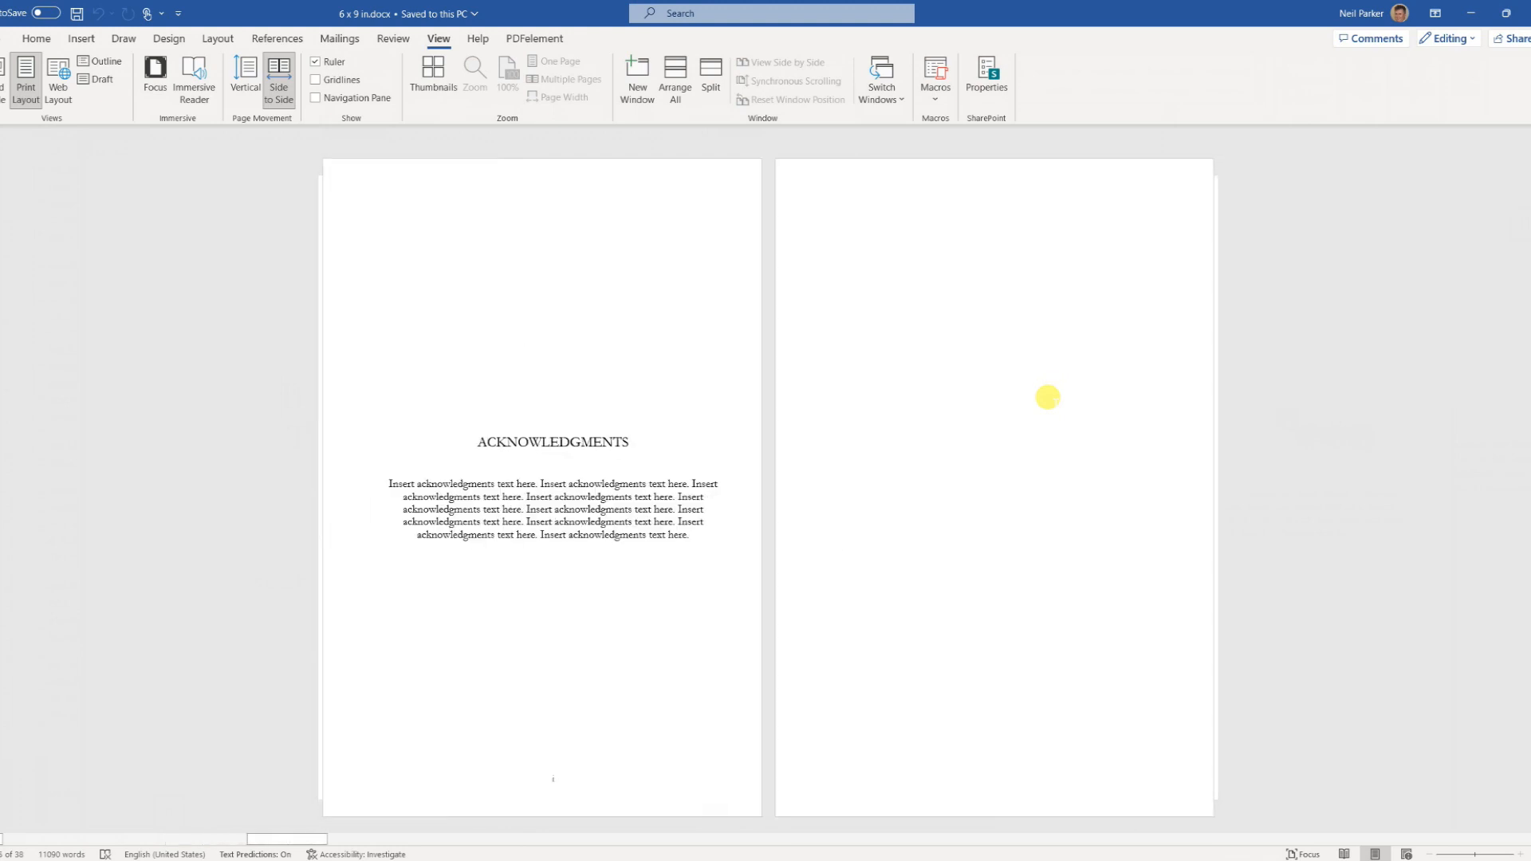
scroll(1047, 397, down, 1)
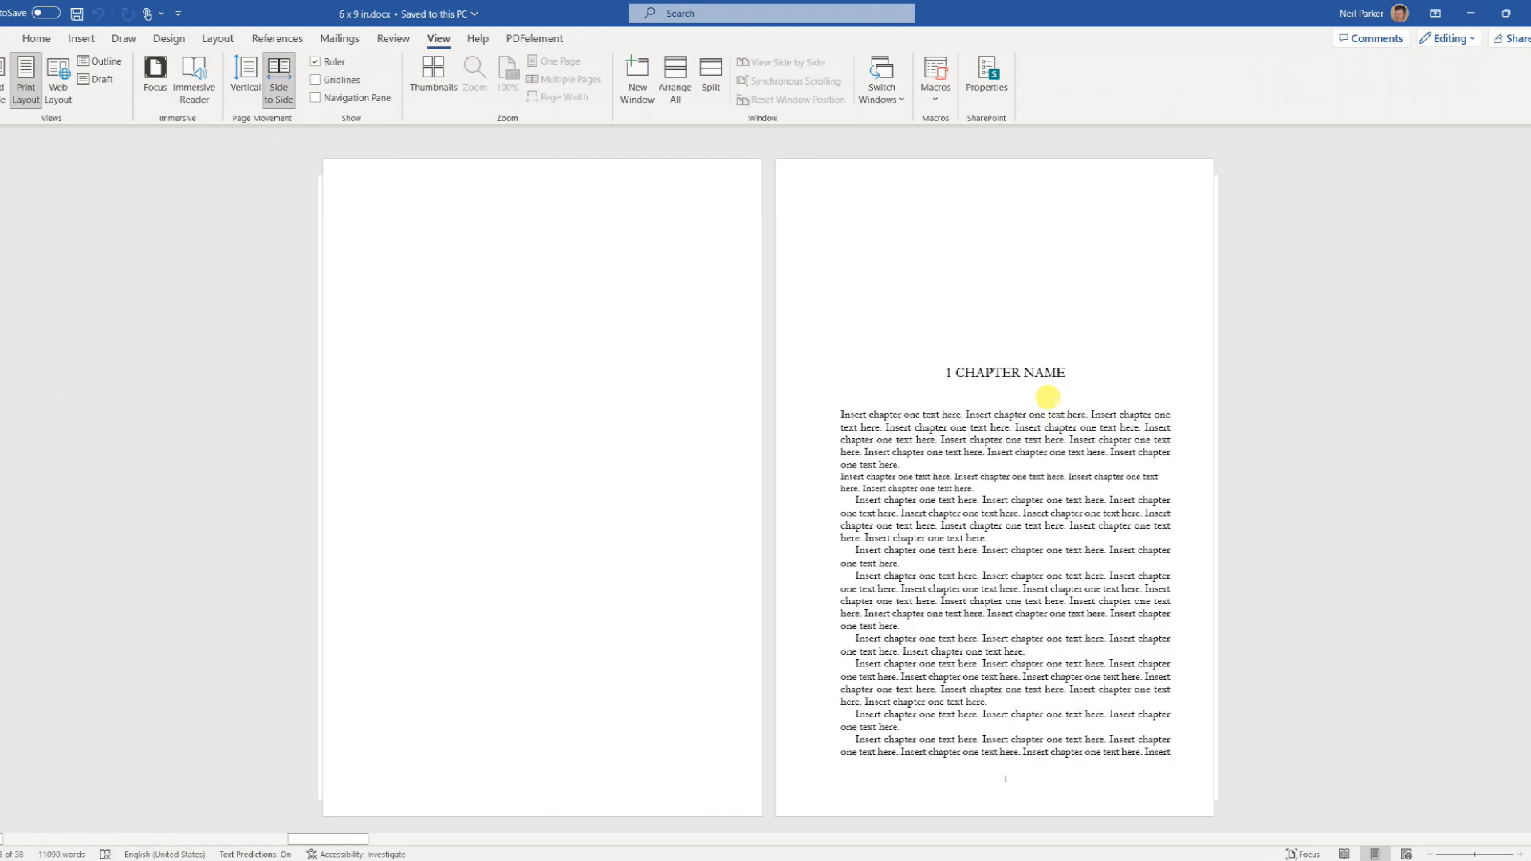
scroll(1047, 394, down, 1)
scroll(1046, 396, down, 1)
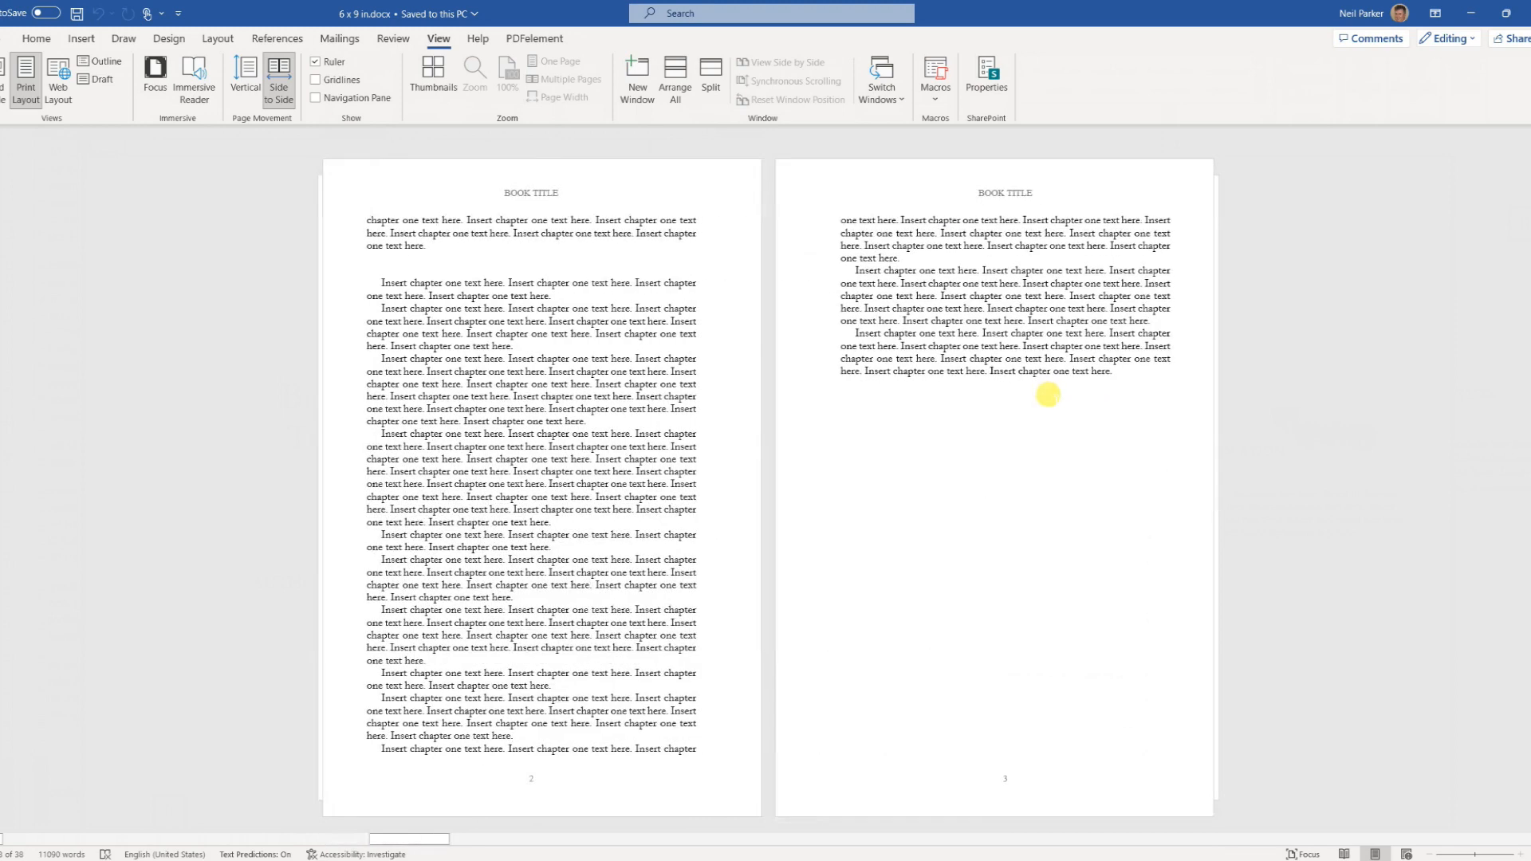
scroll(1047, 396, down, 1)
scroll(1047, 394, down, 1)
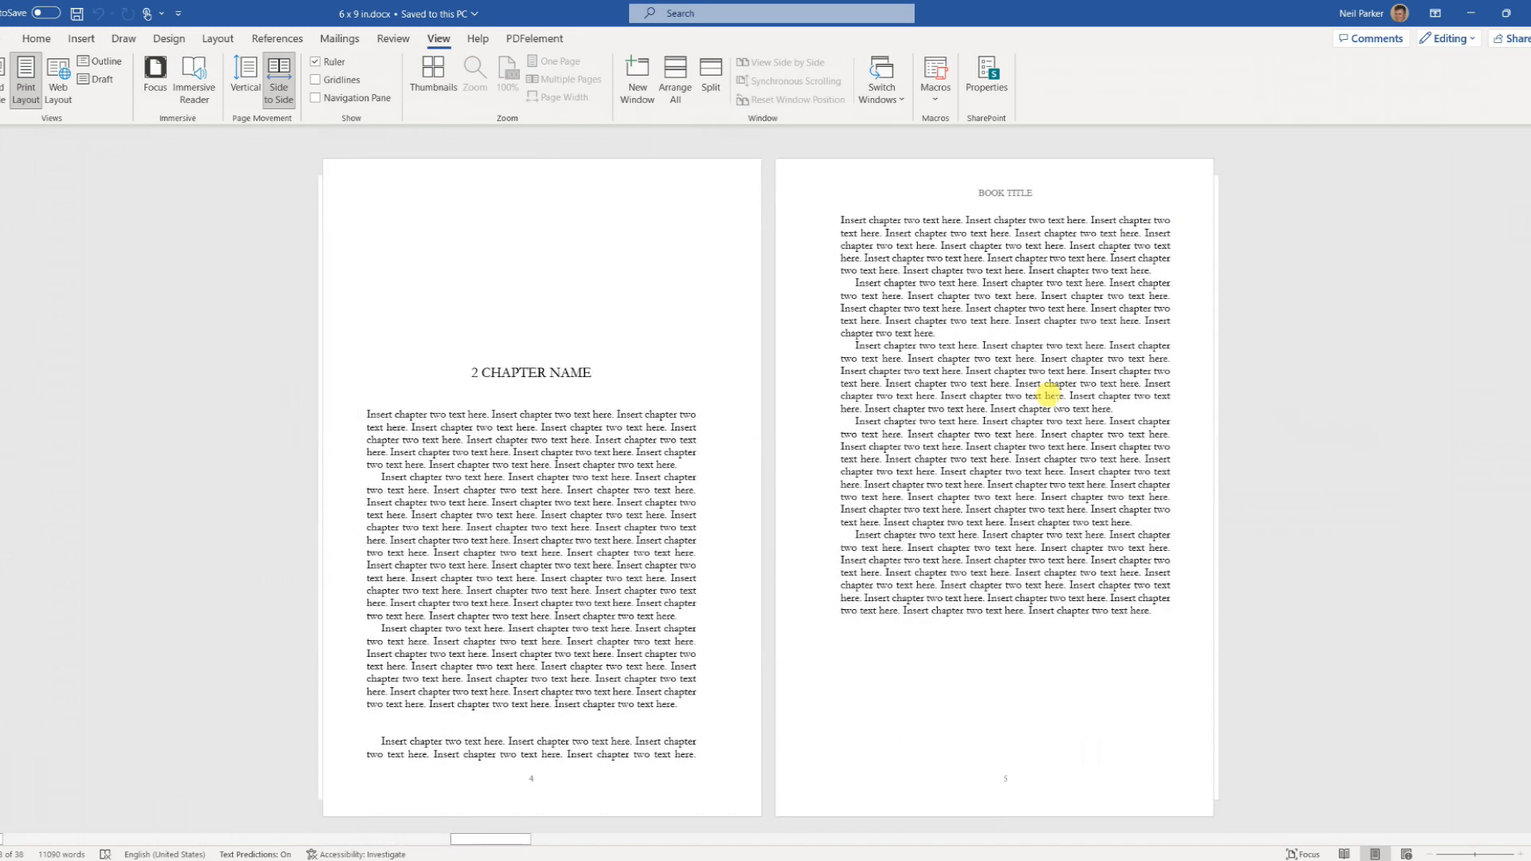
scroll(1047, 394, down, 1)
scroll(1046, 394, down, 1)
scroll(1046, 394, down, 1)
scroll(1047, 394, down, 1)
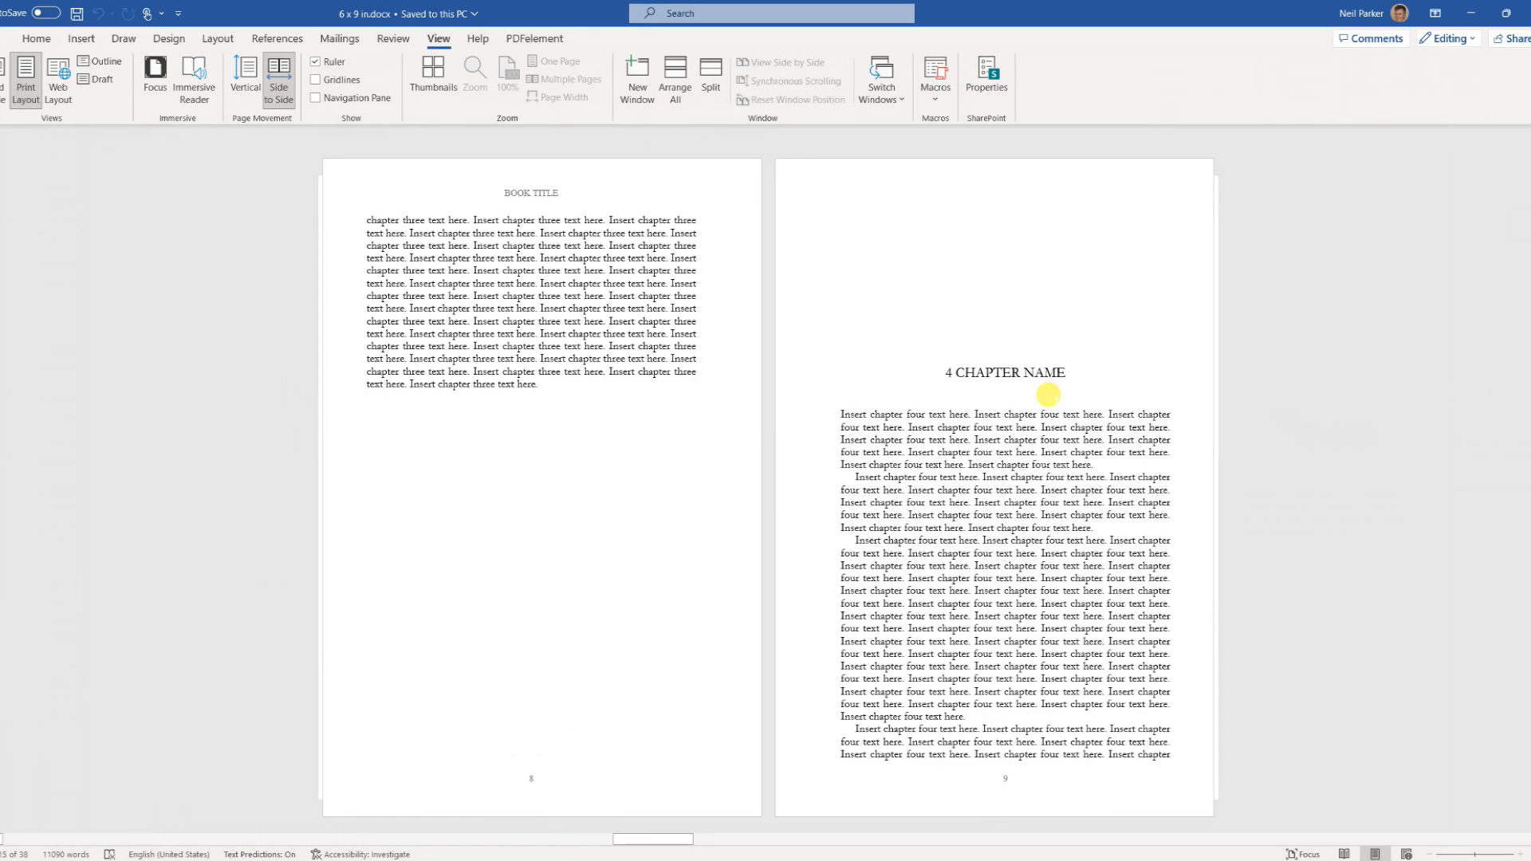
scroll(1047, 394, up, 4)
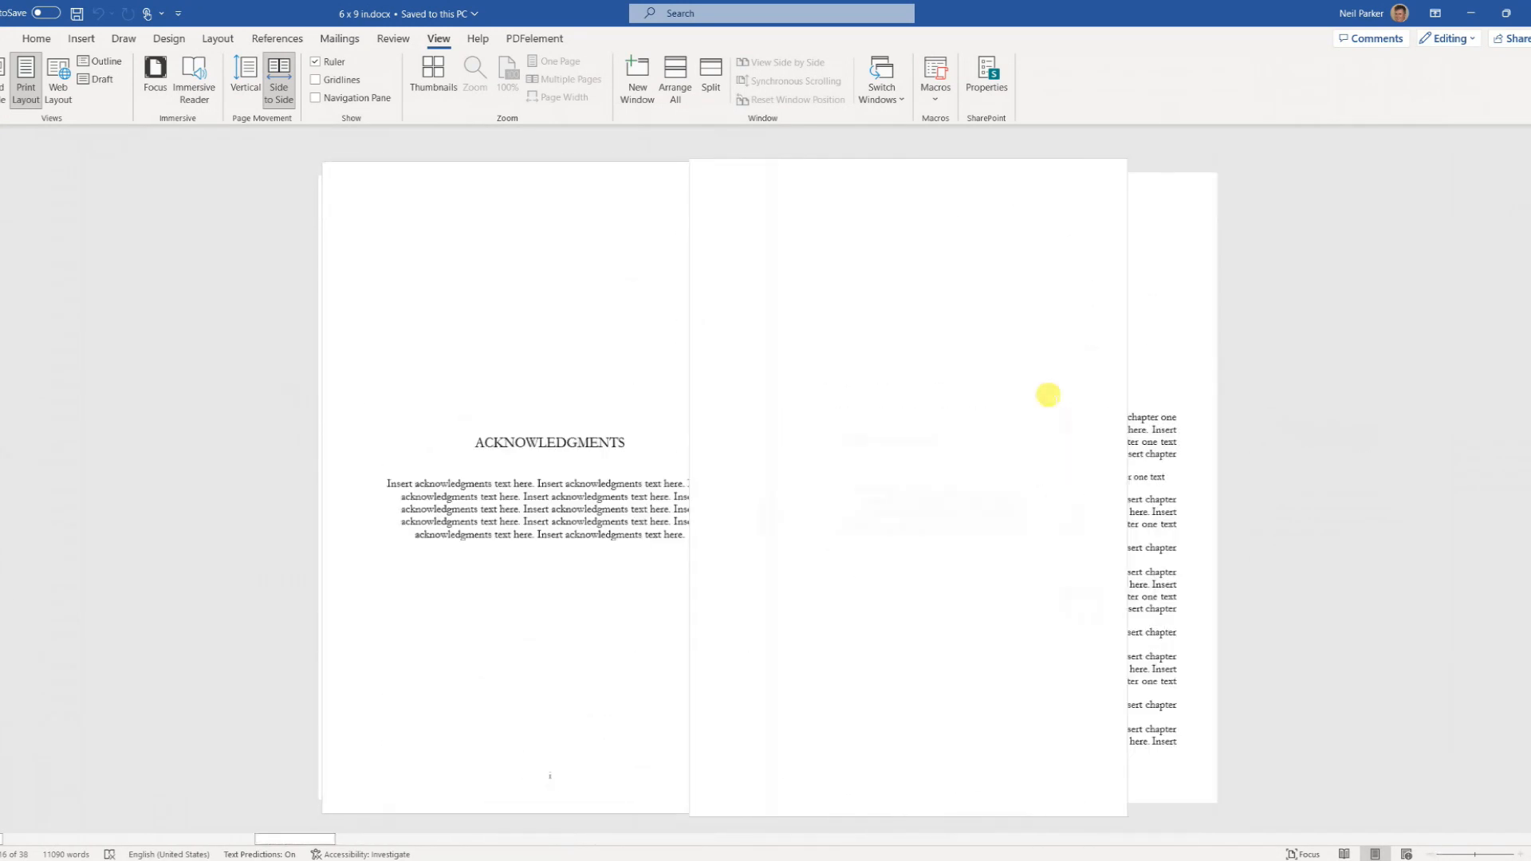
scroll(1053, 405, up, 1)
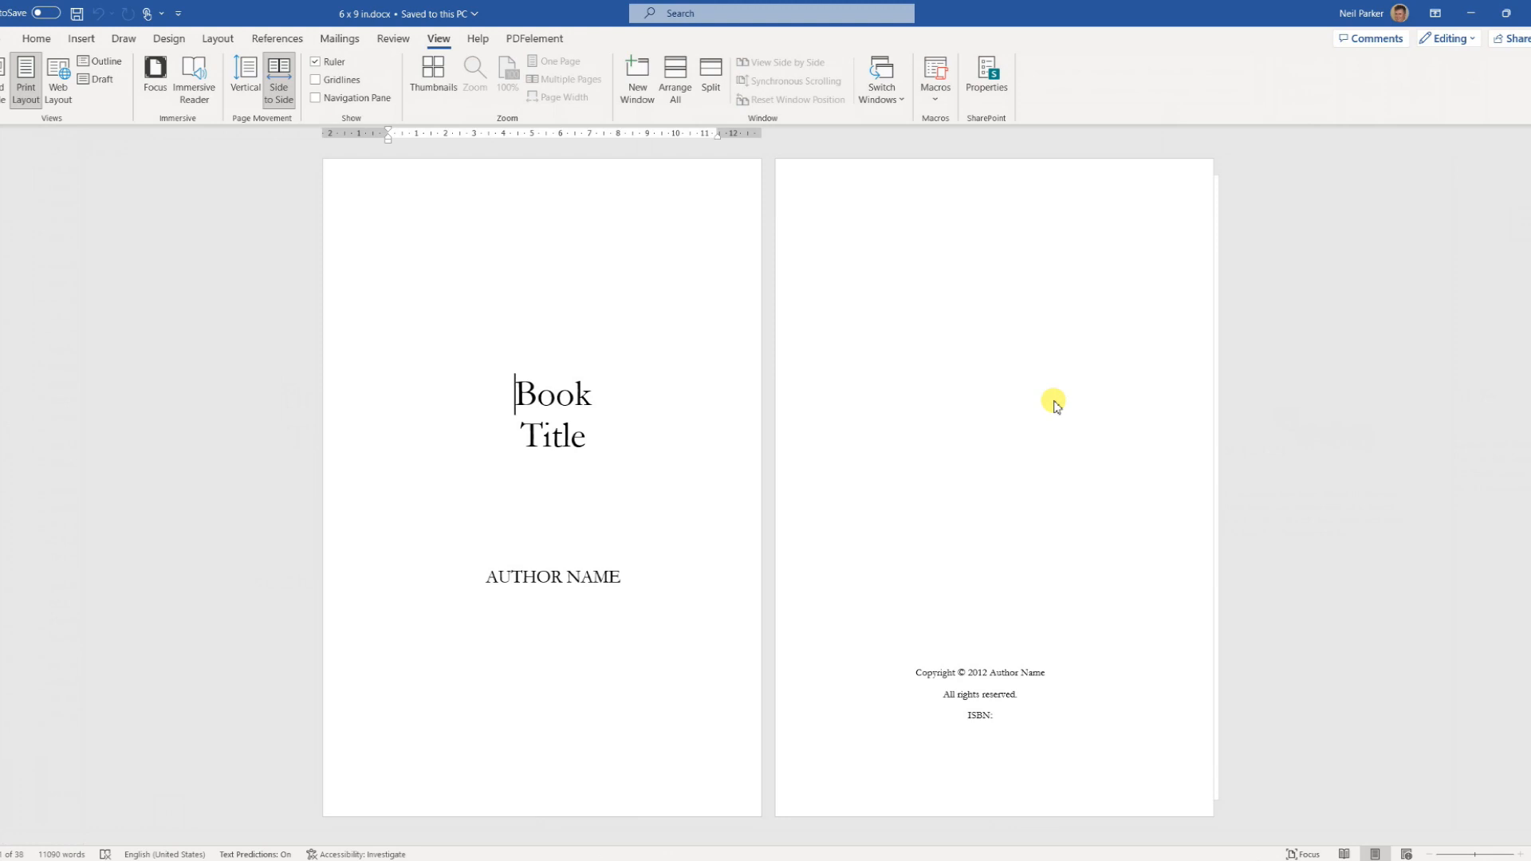
Turn on AutoSave by saving the document to the OneDrive Books folder as "How to train a dog"
click(57, 13)
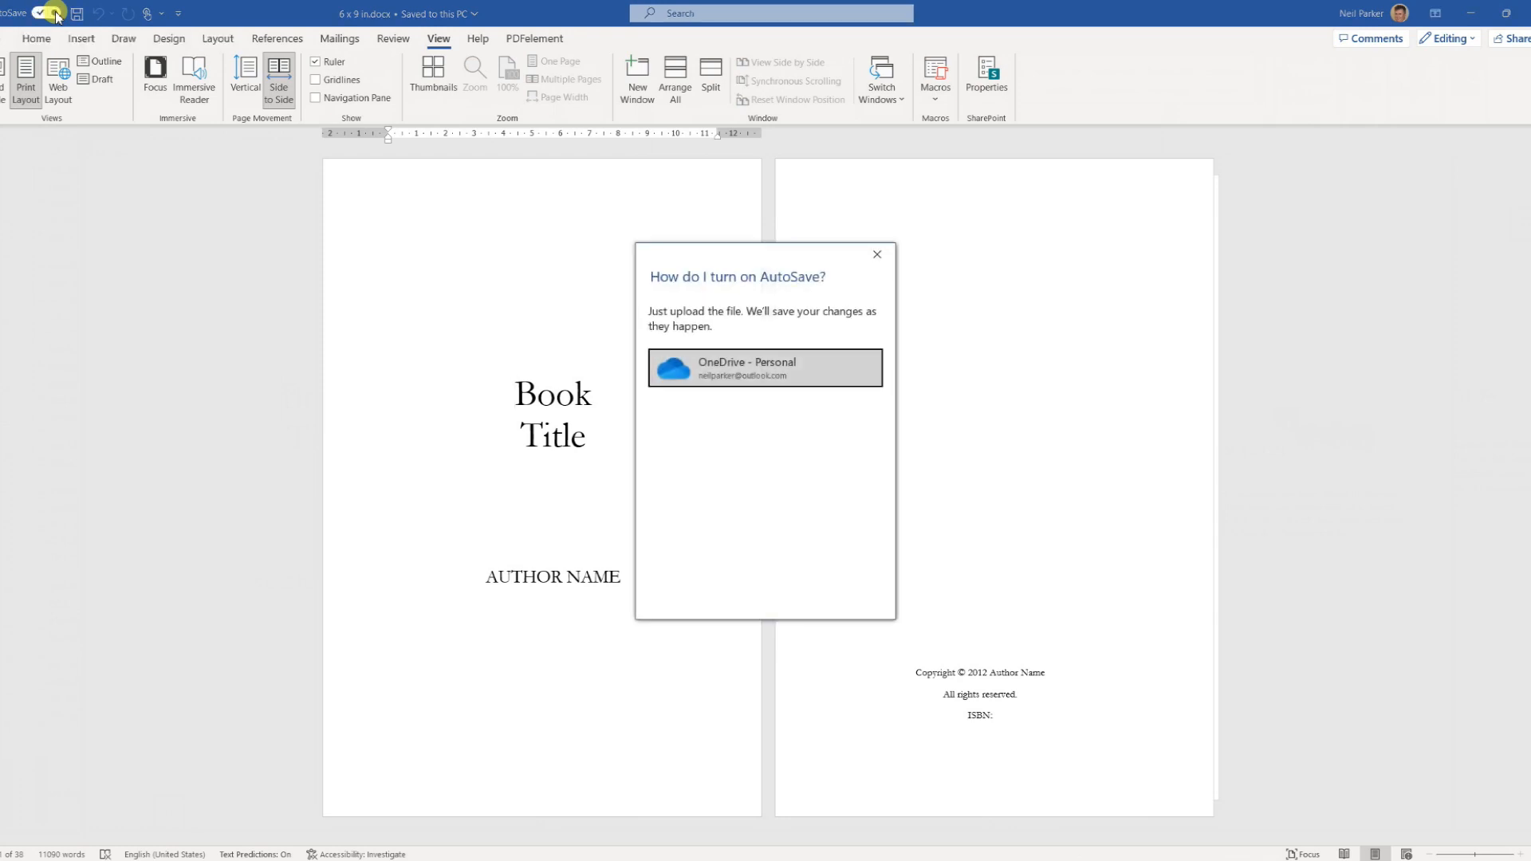
click(716, 375)
text(How to t)
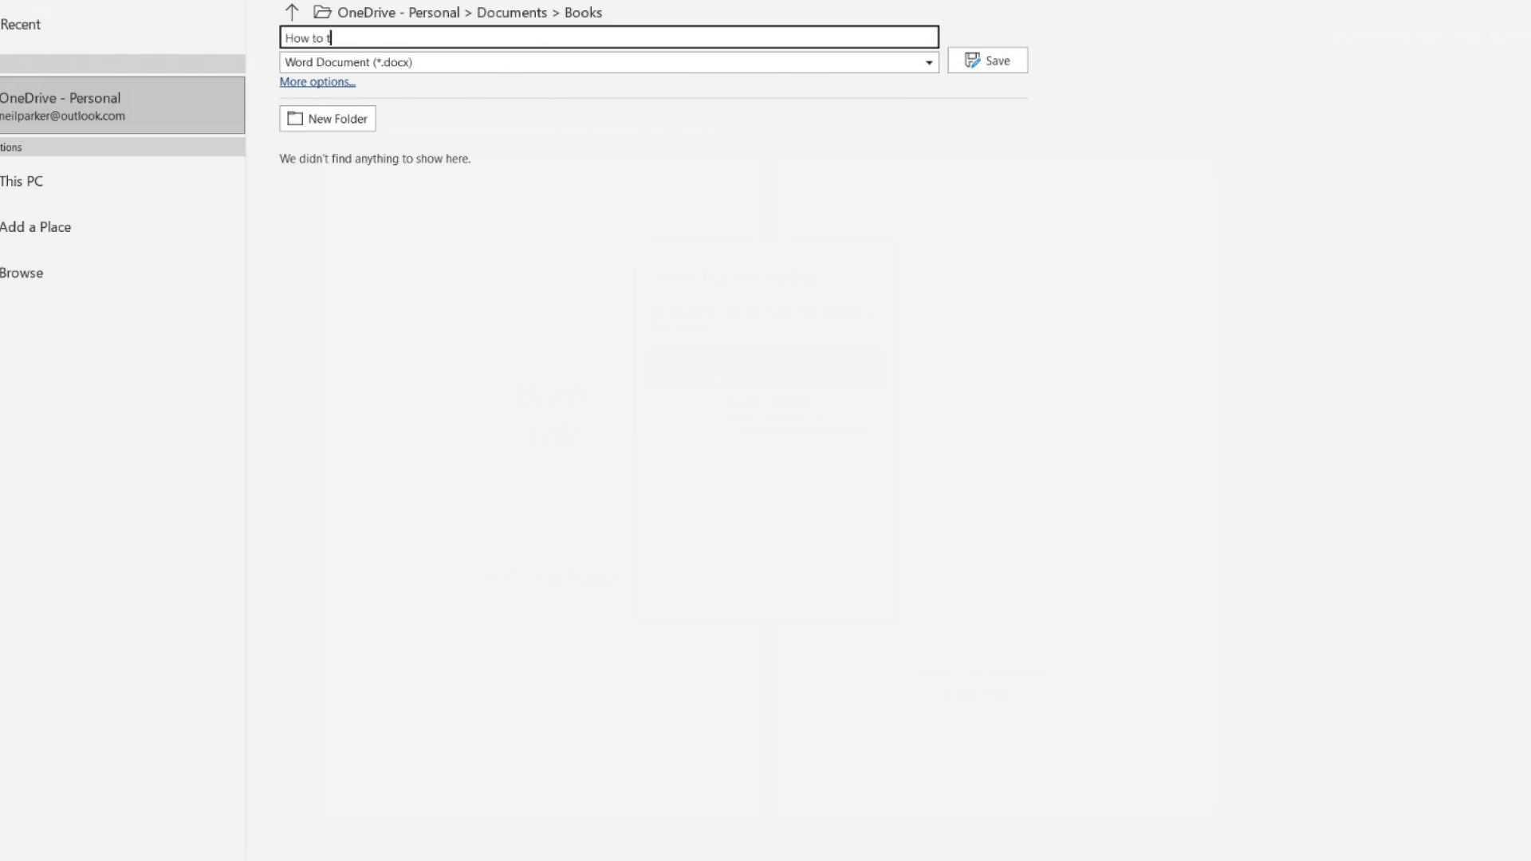
text(rain a dog)
key(Return)
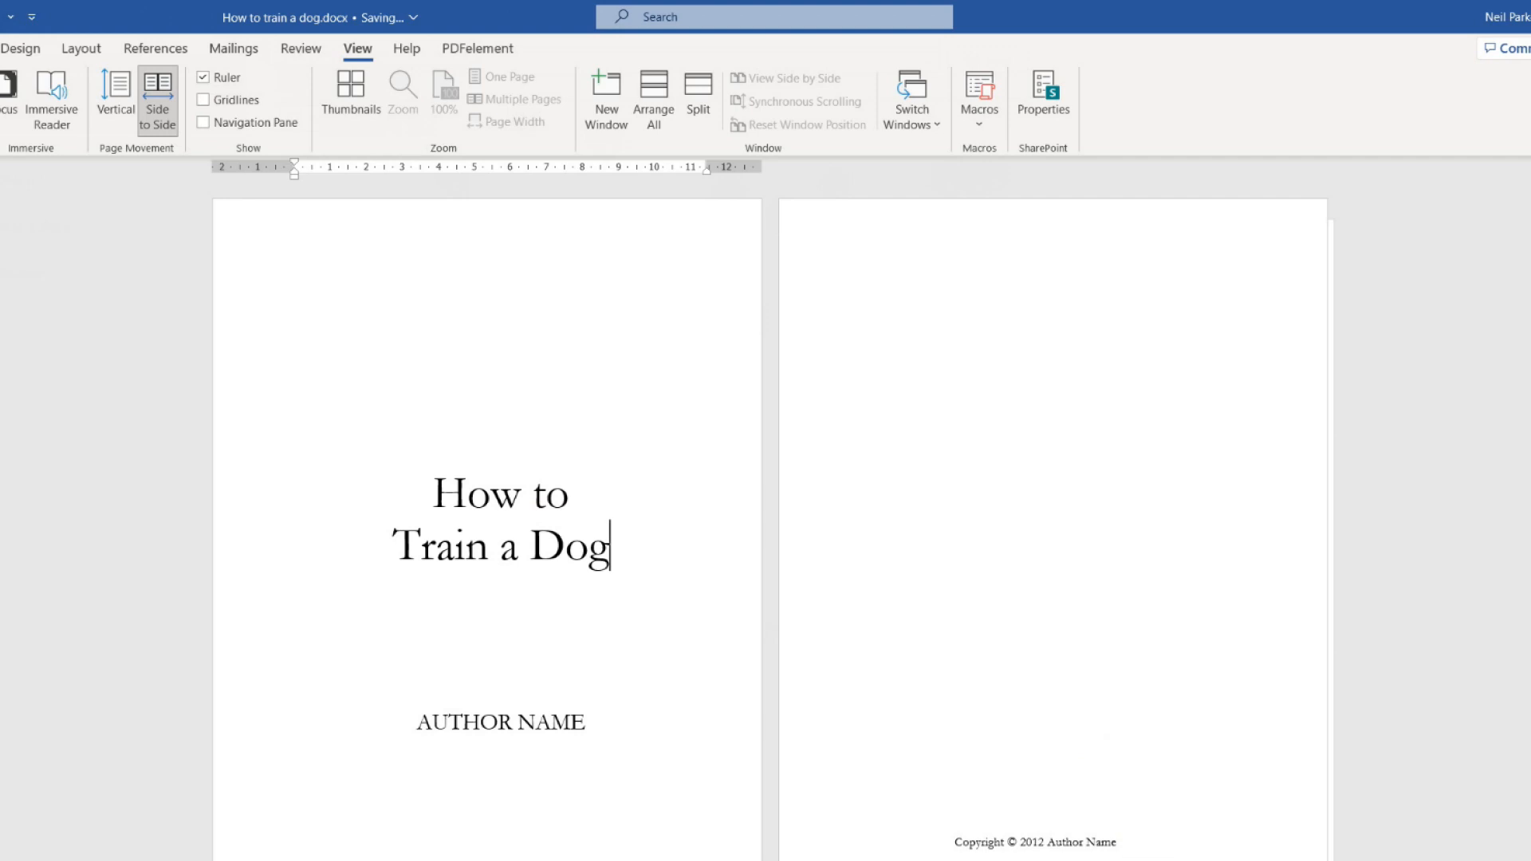
Replace the title with "The Complete Guide to Dog Training: Building a Lifelong Bond through Positive Reinforcement" and the author placeholder with the author's name in capitals
text(The Complete Guide to Dog Training: Building a Lifelong Bond through Positive Reinforcement)
click(588, 770)
drag(590, 770, 420, 772)
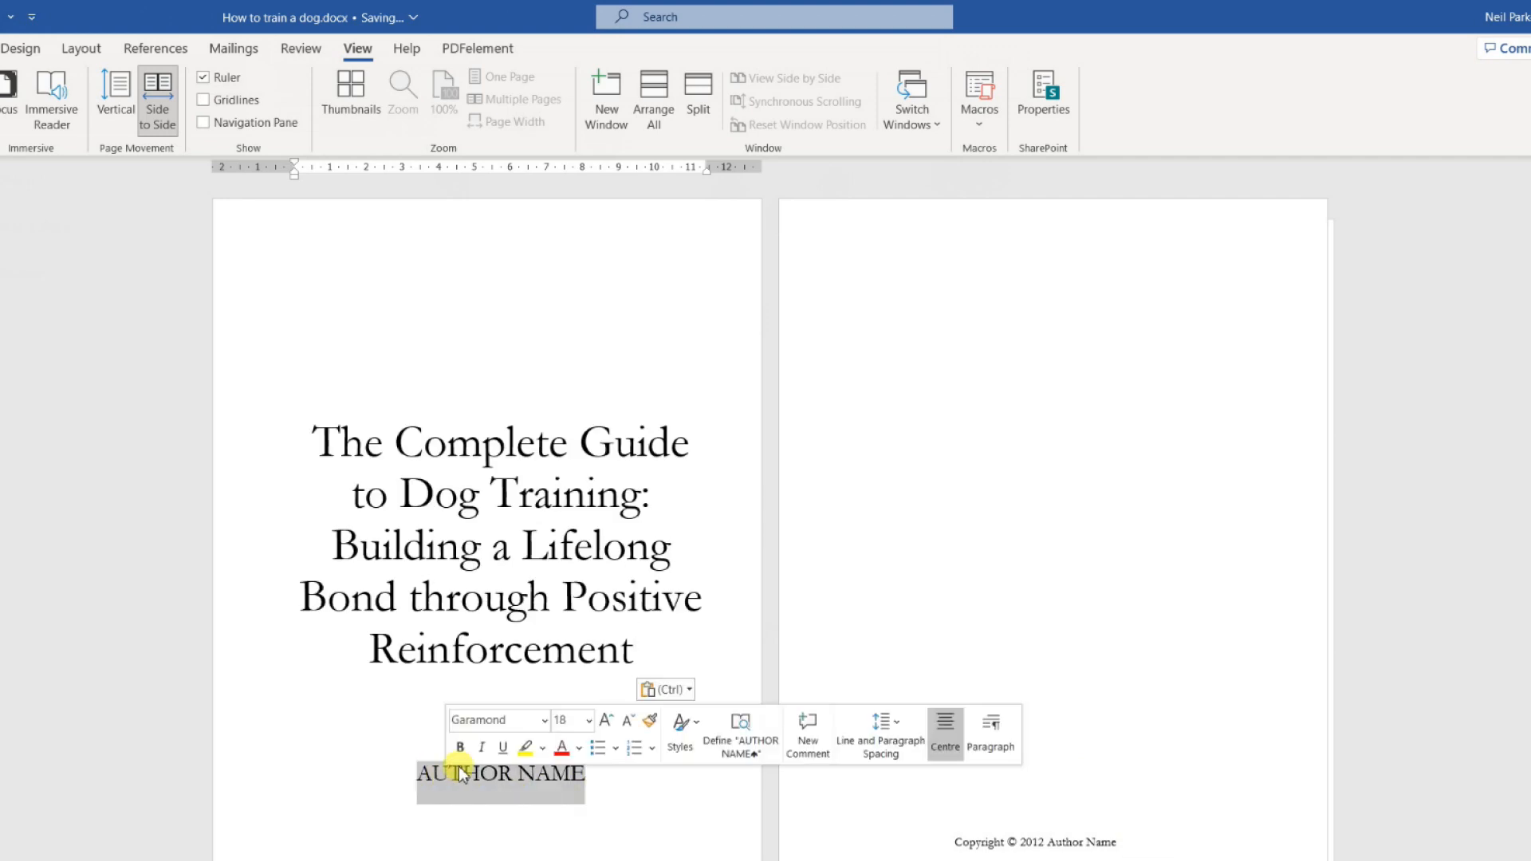
text(Neil)
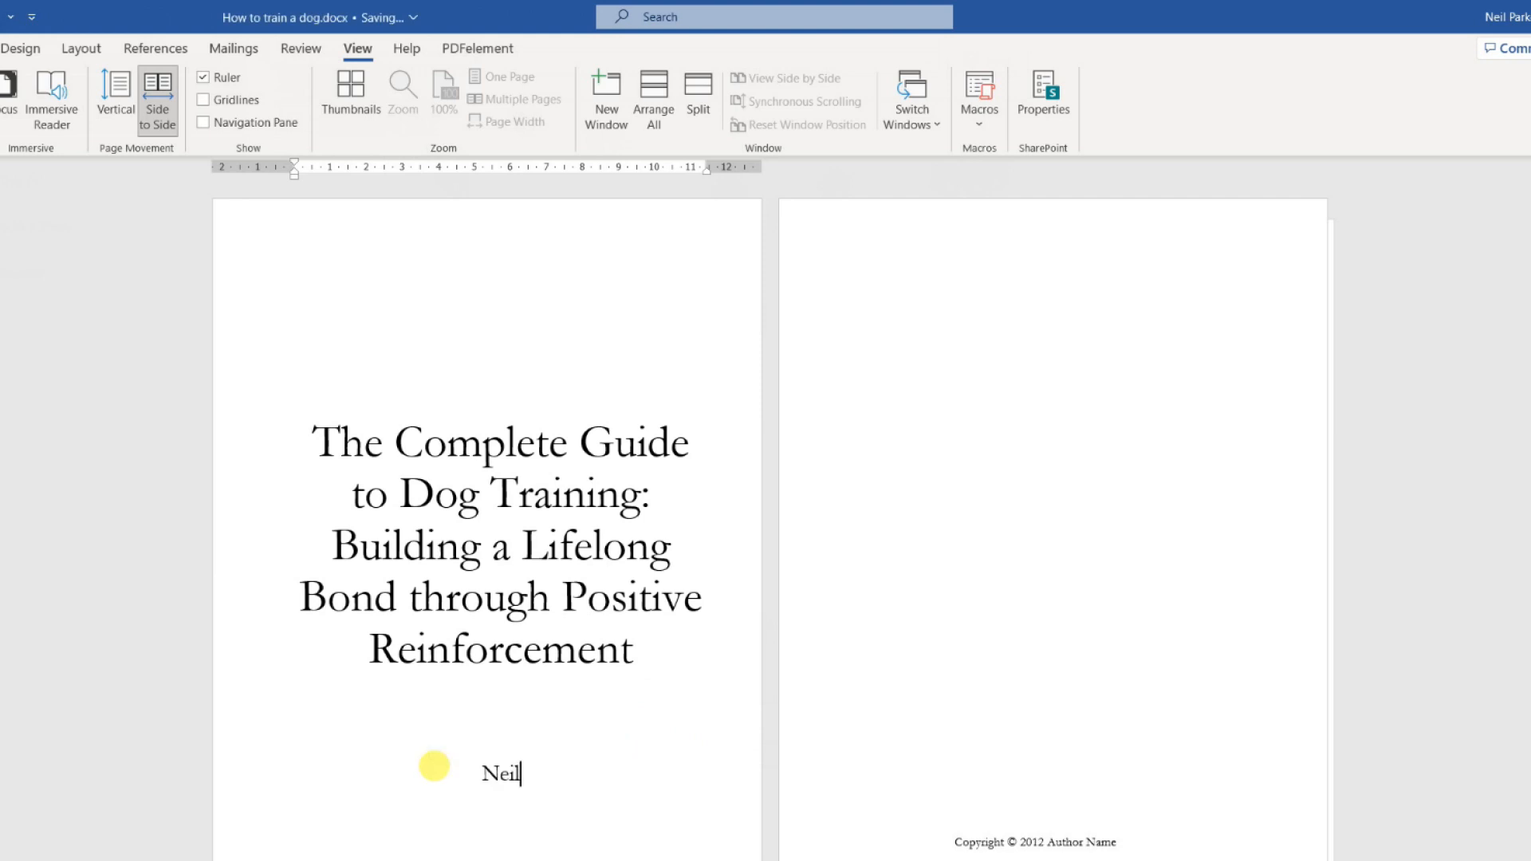
text(   Par)
key(BackSpace)
key(BackSpace)
key(BackSpace)
key(BackSpace)
key(BackSpace)
key(BackSpace)
text(Pa)
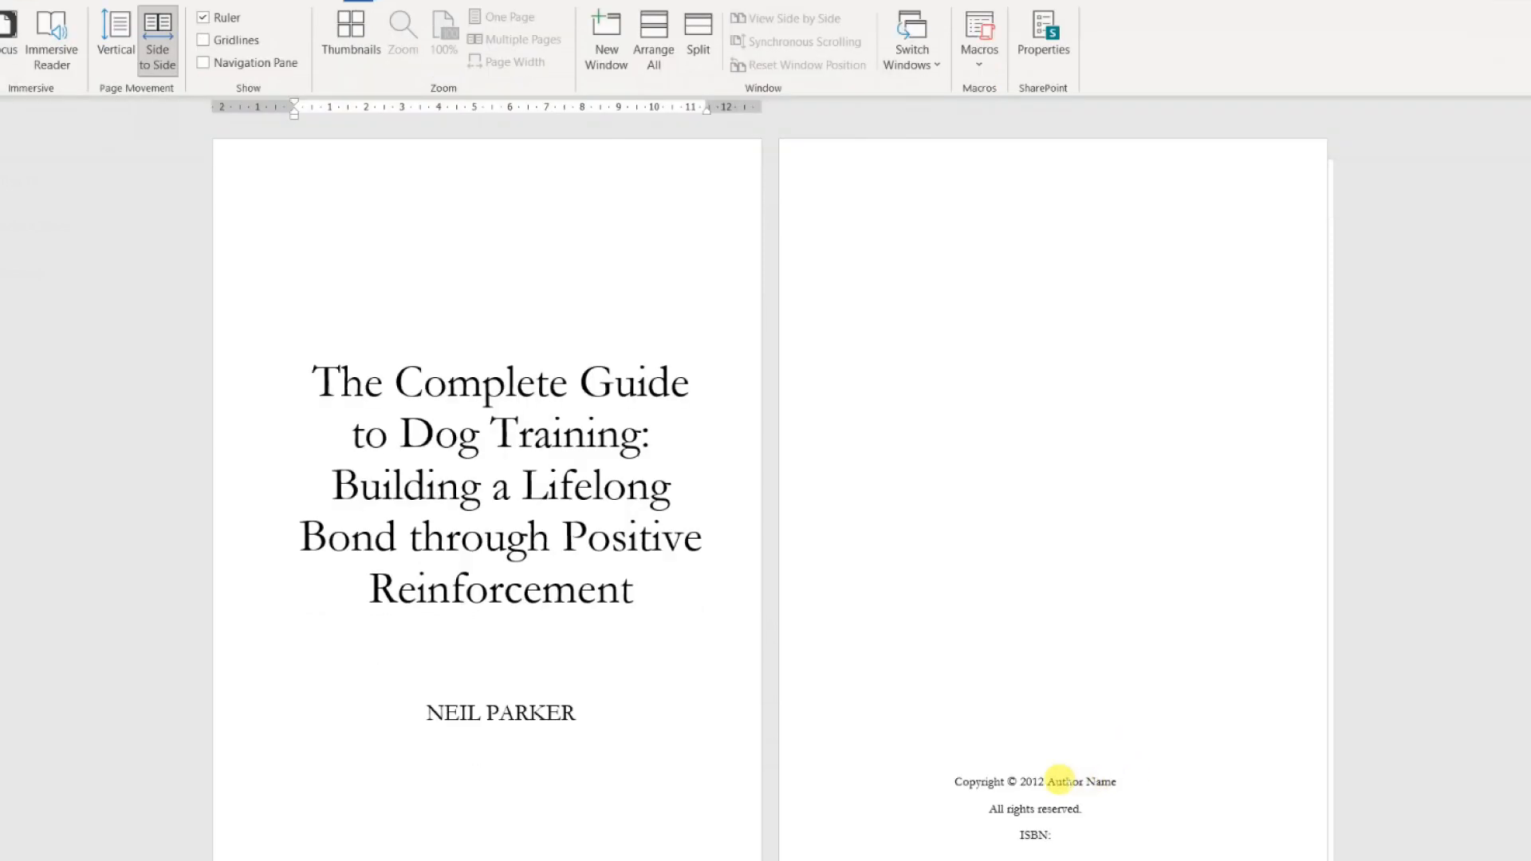
Update the copyright page with the year 2023, the author's name and "(put in later)" as the ISBN
click(1033, 778)
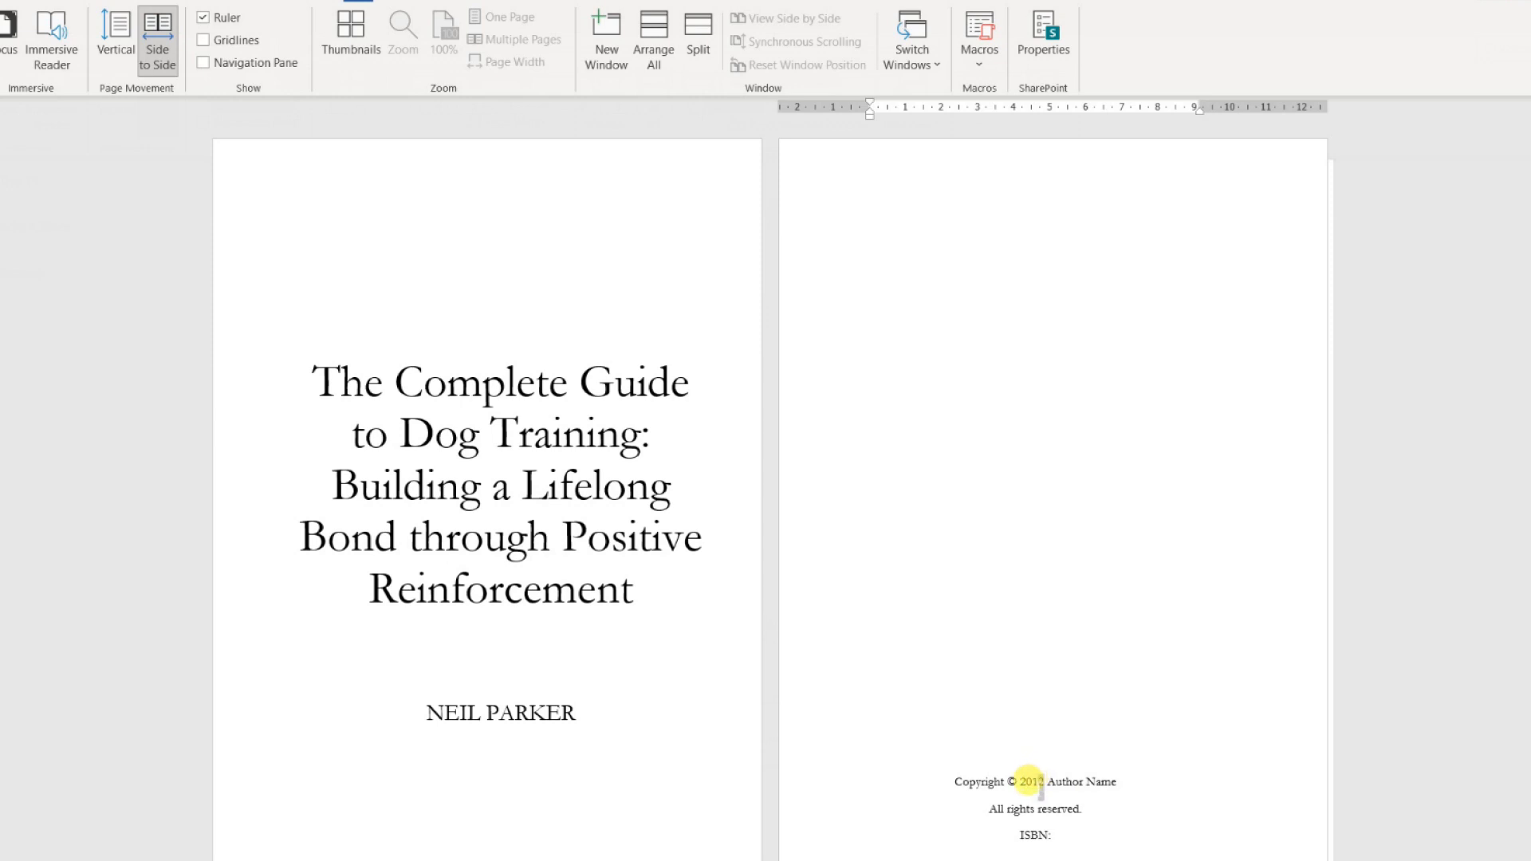
drag(1034, 778, 1038, 789)
text(23)
drag(1116, 781, 1074, 789)
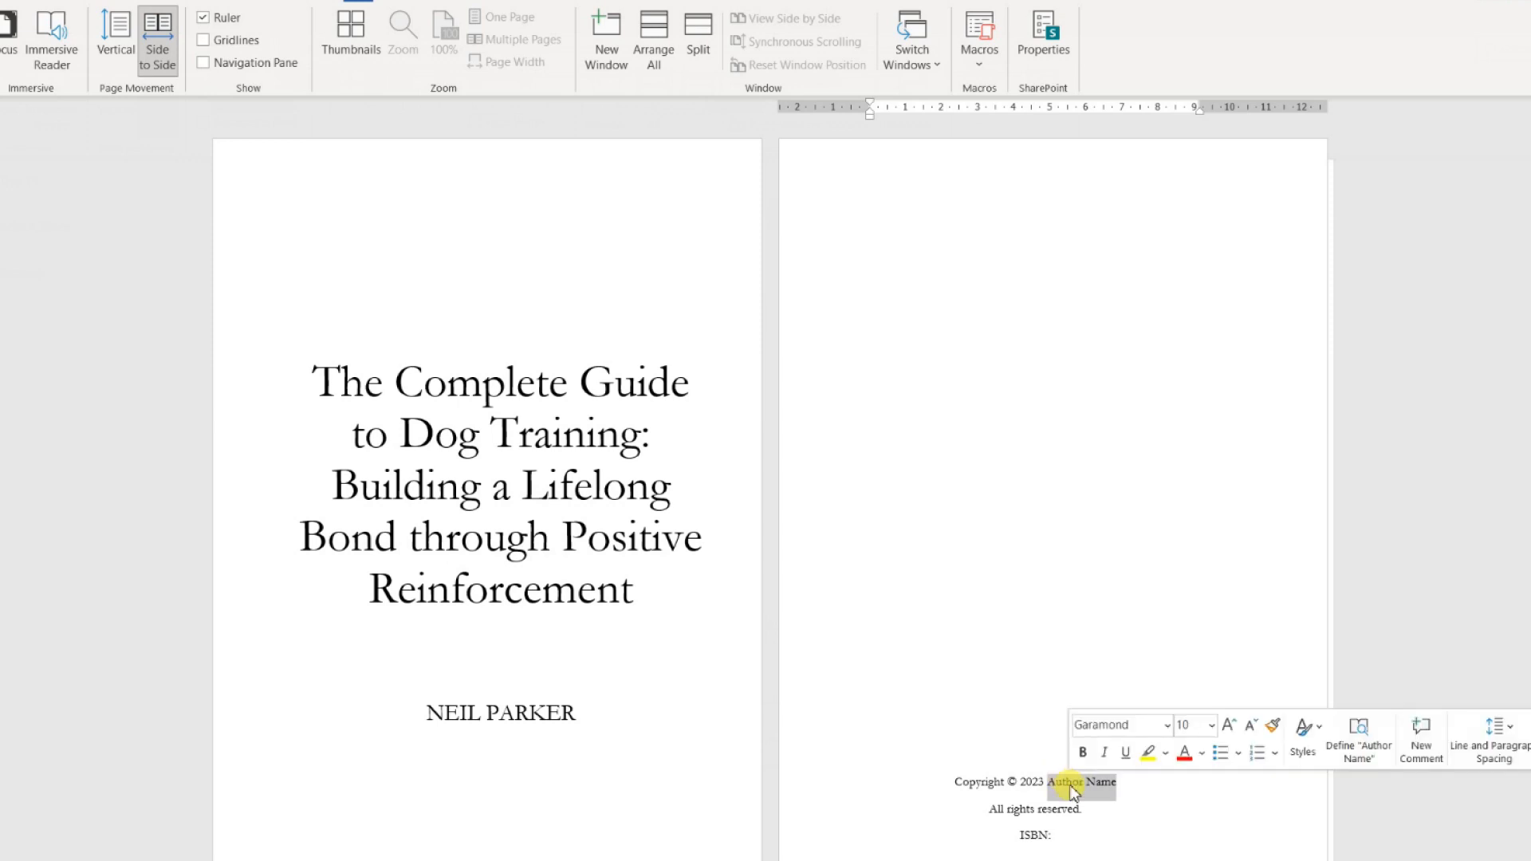
text(Neil p)
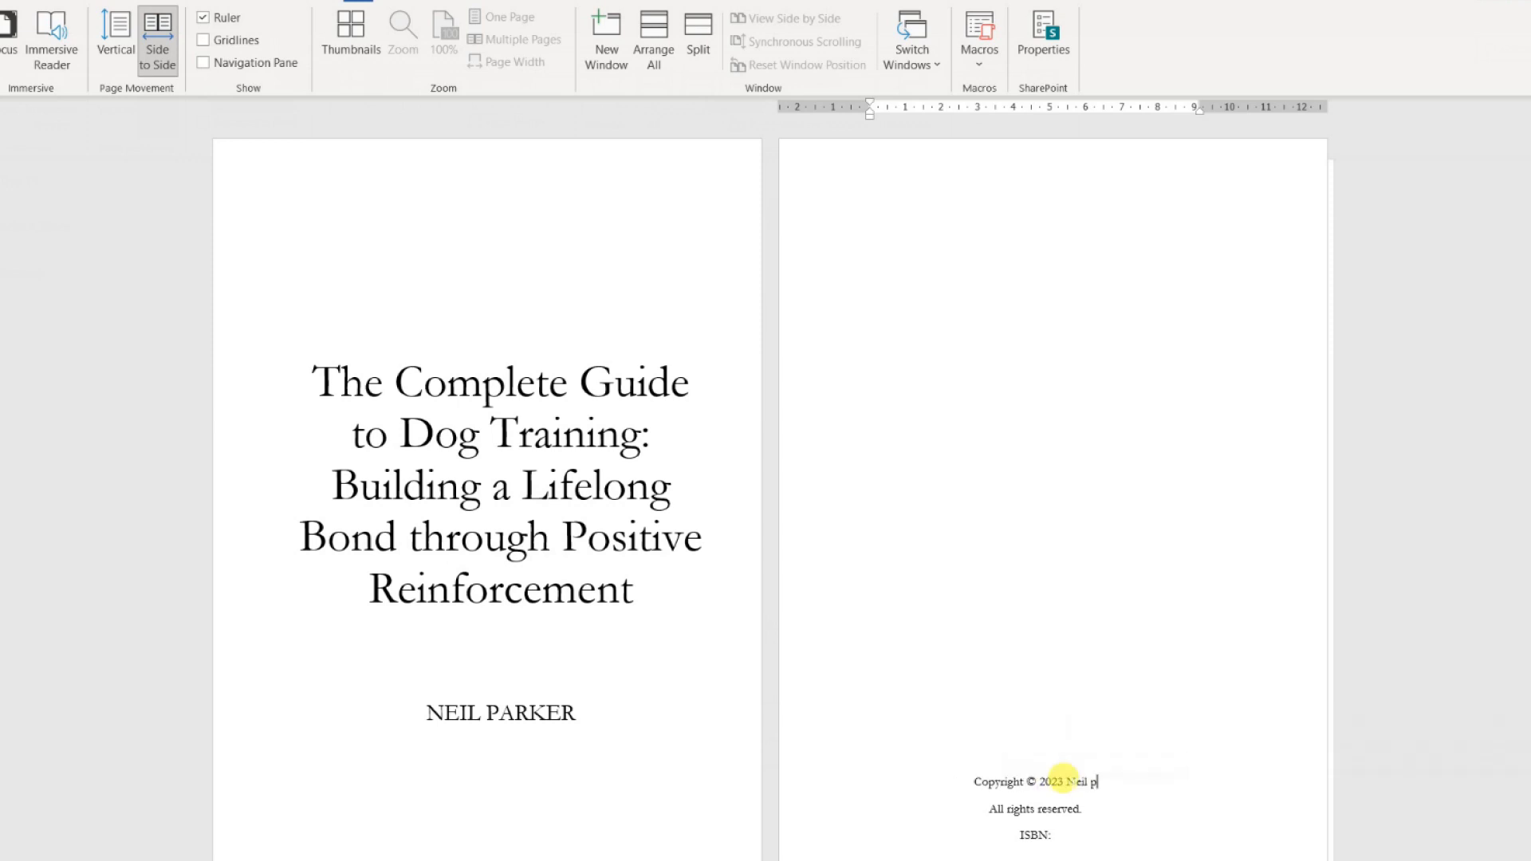
key(BackSpace)
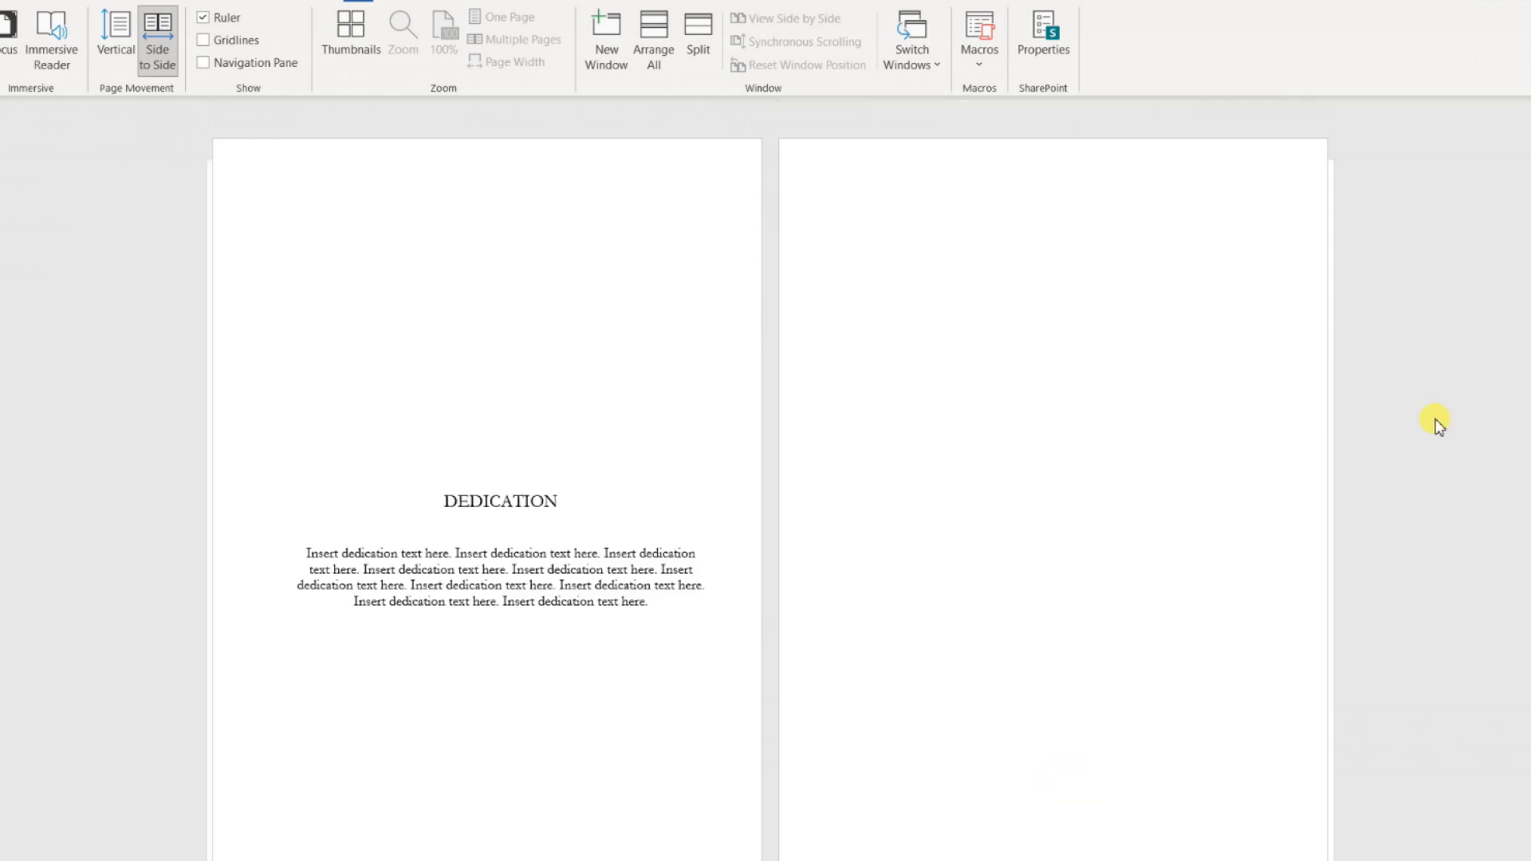
scroll(1435, 417, up, 3)
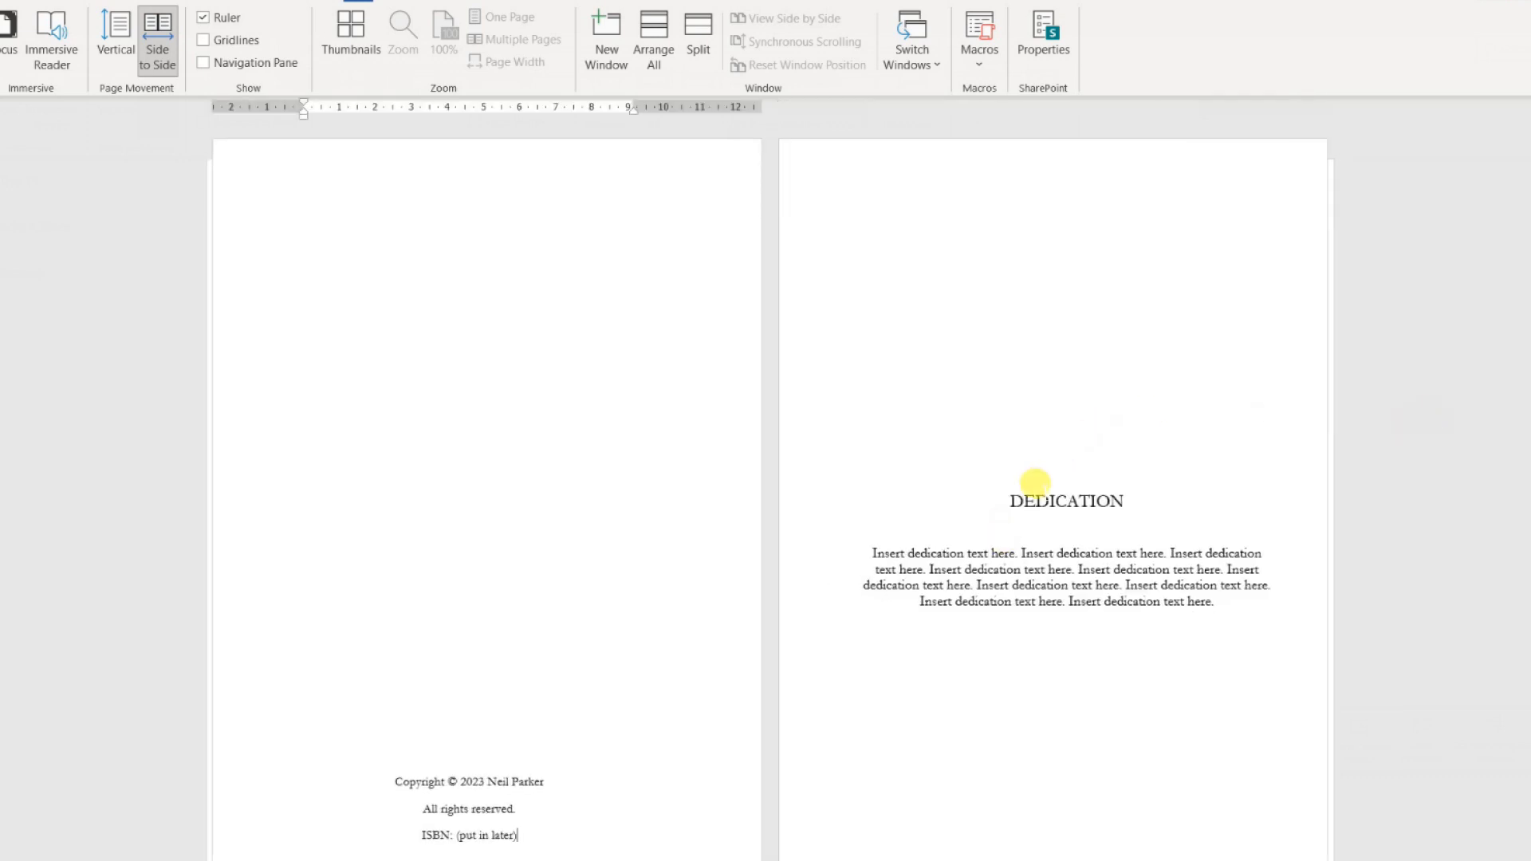
scroll(1034, 483, down, 3)
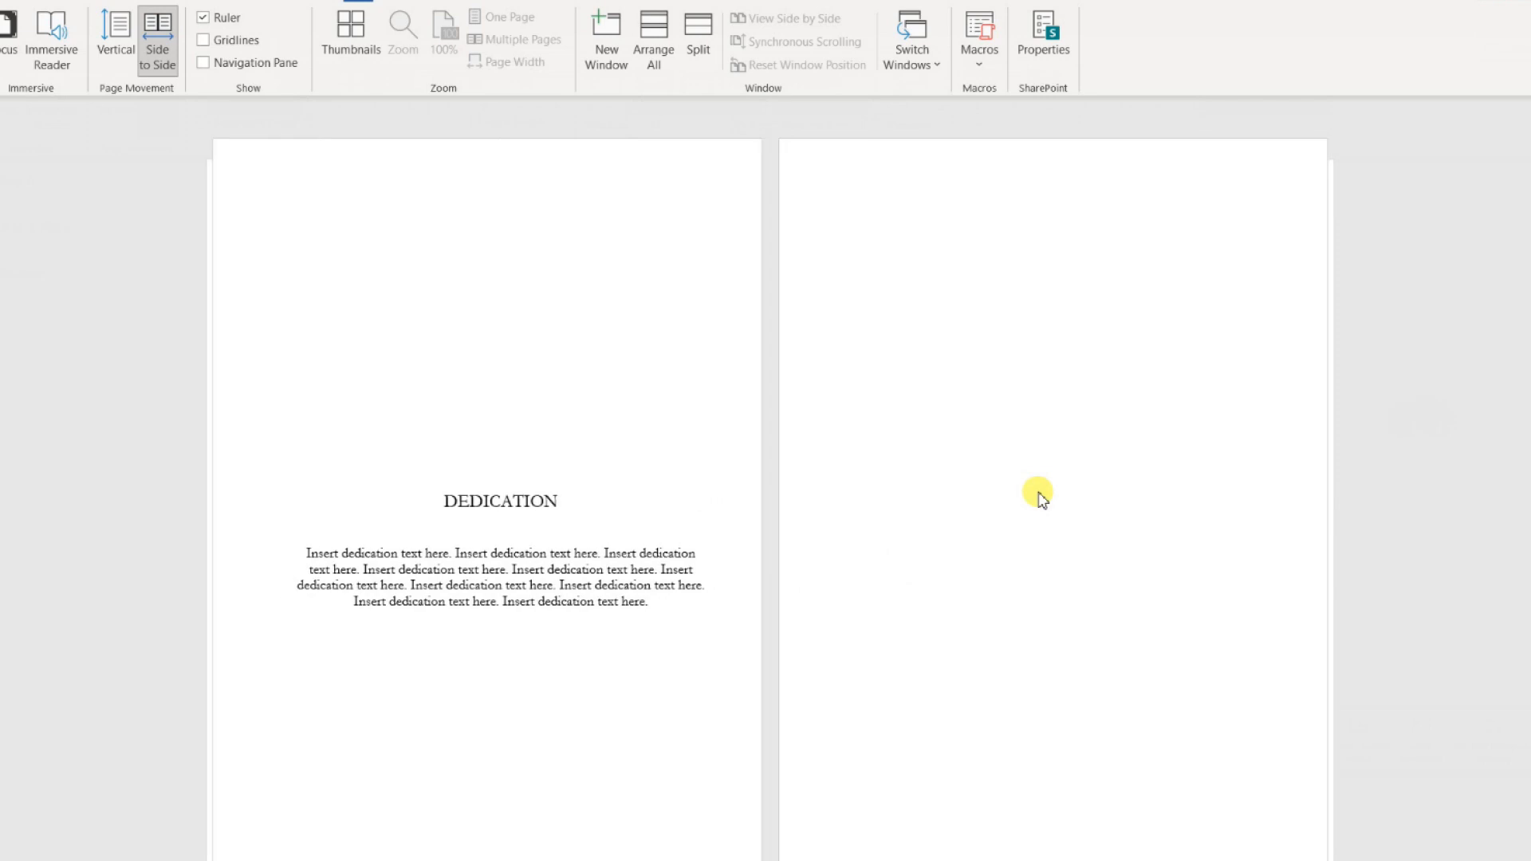
Look through the dedication, contents, acknowledgments and sample chapter pages to examine how the template is laid out
scroll(1029, 484, down, 3)
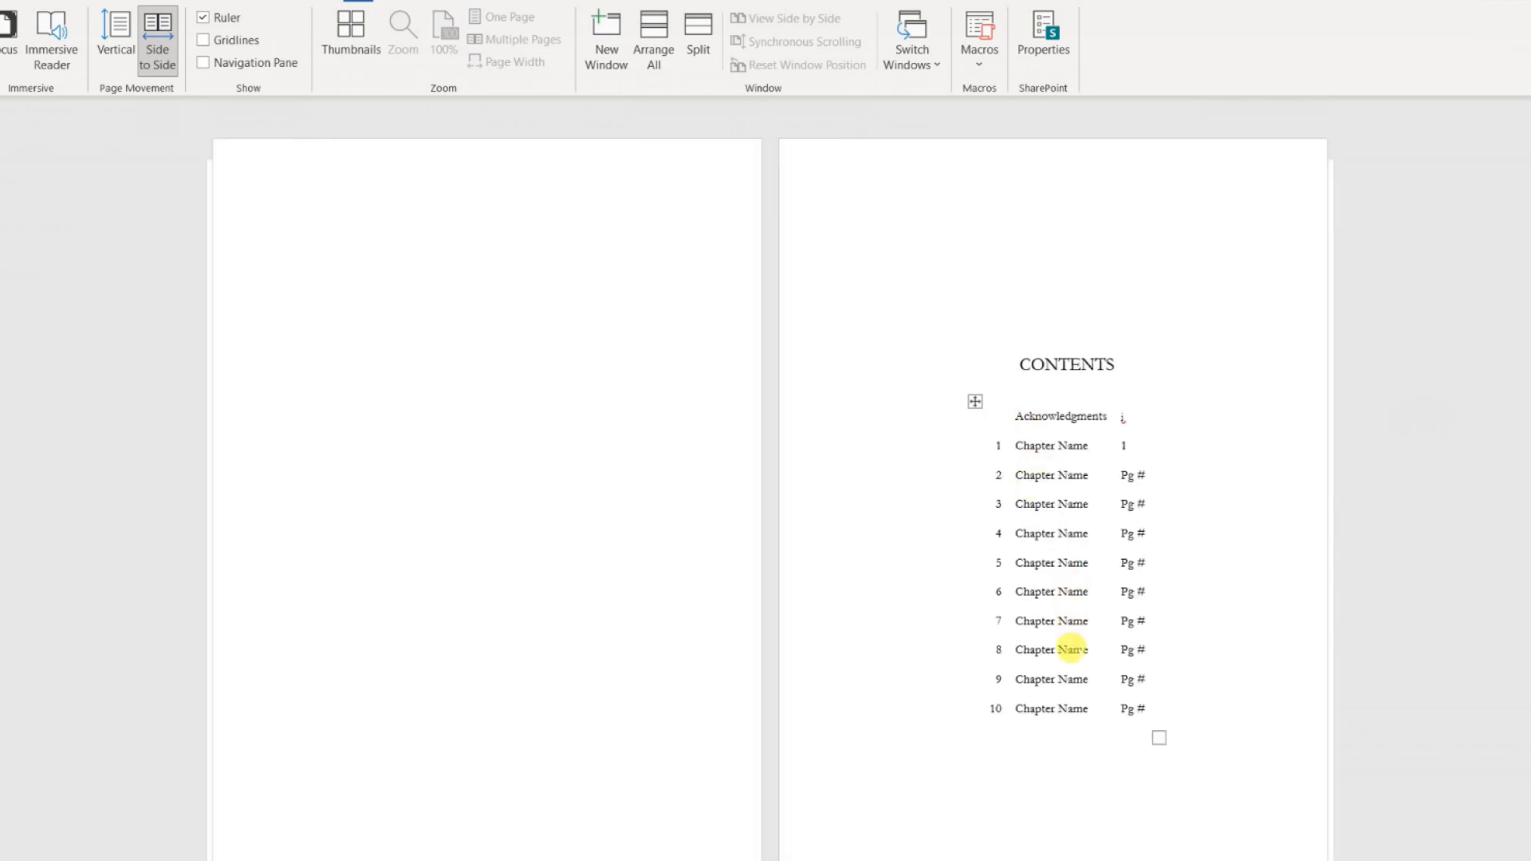
scroll(1093, 502, down, 3)
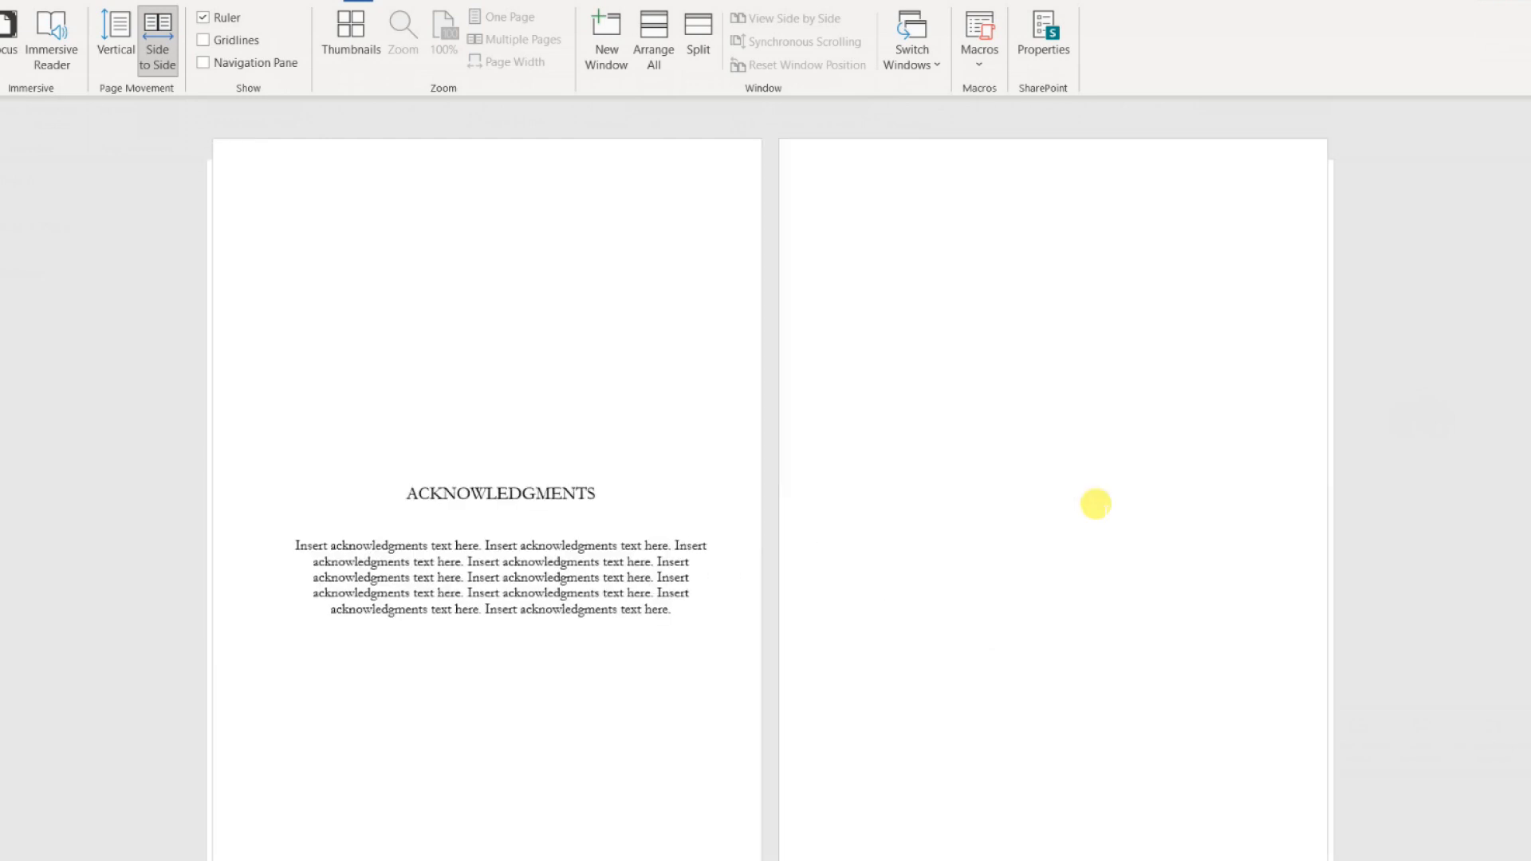
scroll(1096, 503, down, 3)
scroll(1095, 503, down, 3)
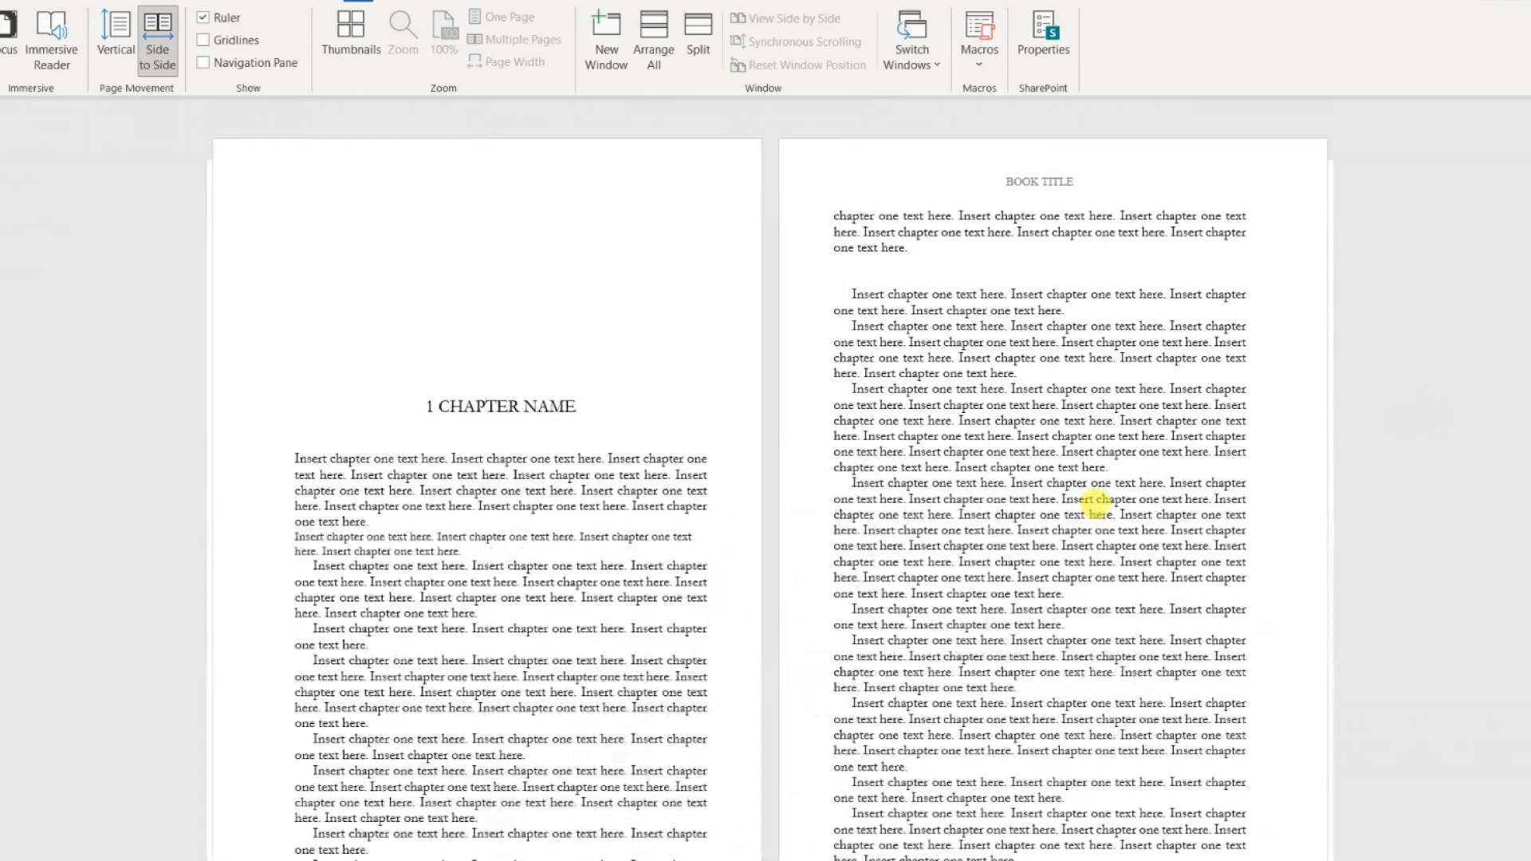
scroll(1095, 503, down, 3)
scroll(1095, 503, down, 3)
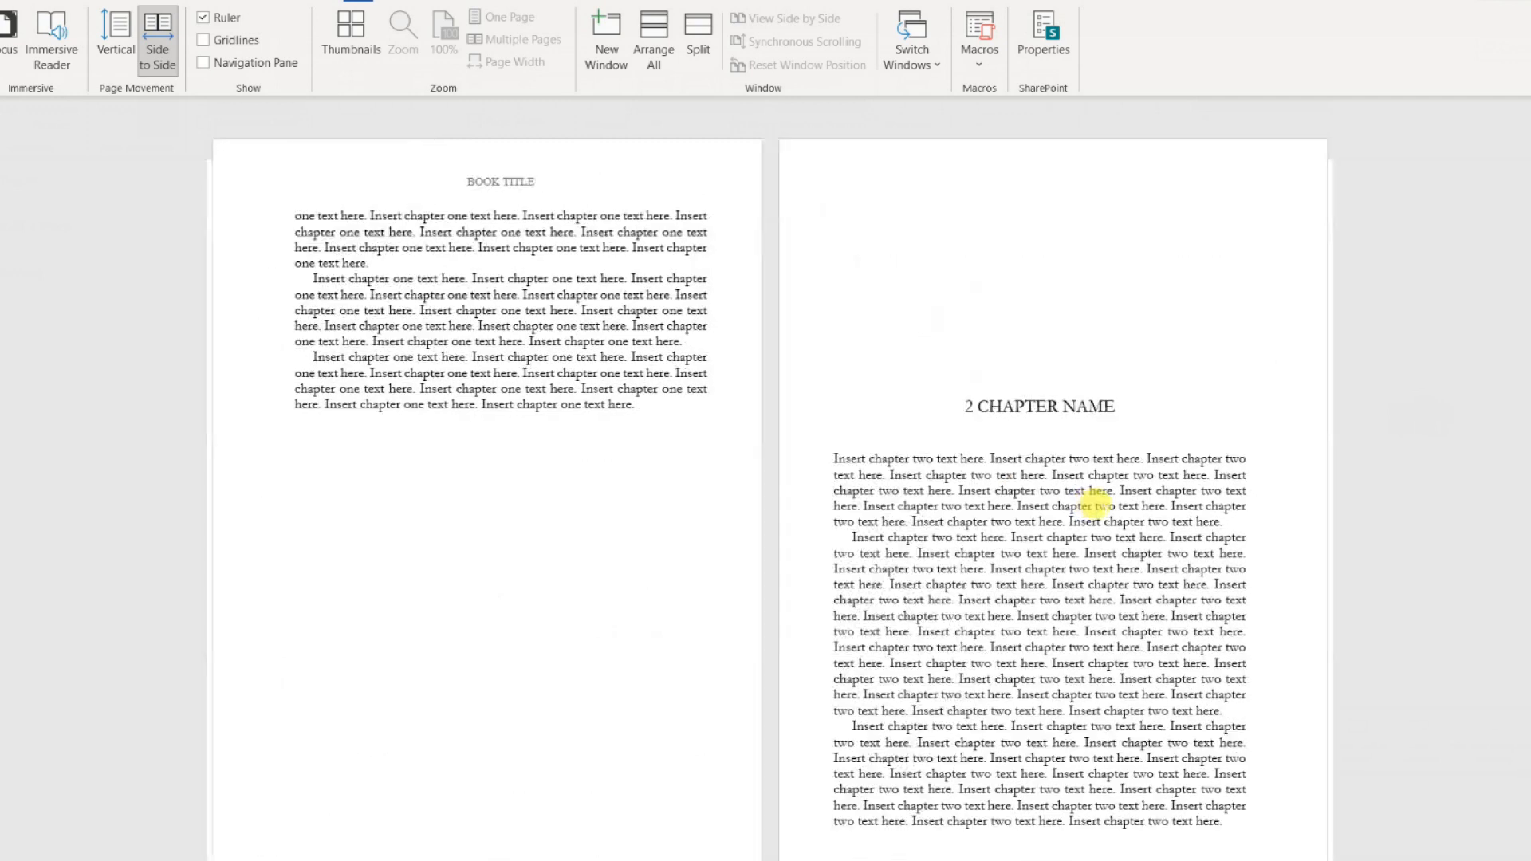
scroll(1095, 503, down, 3)
scroll(1095, 503, down, 3)
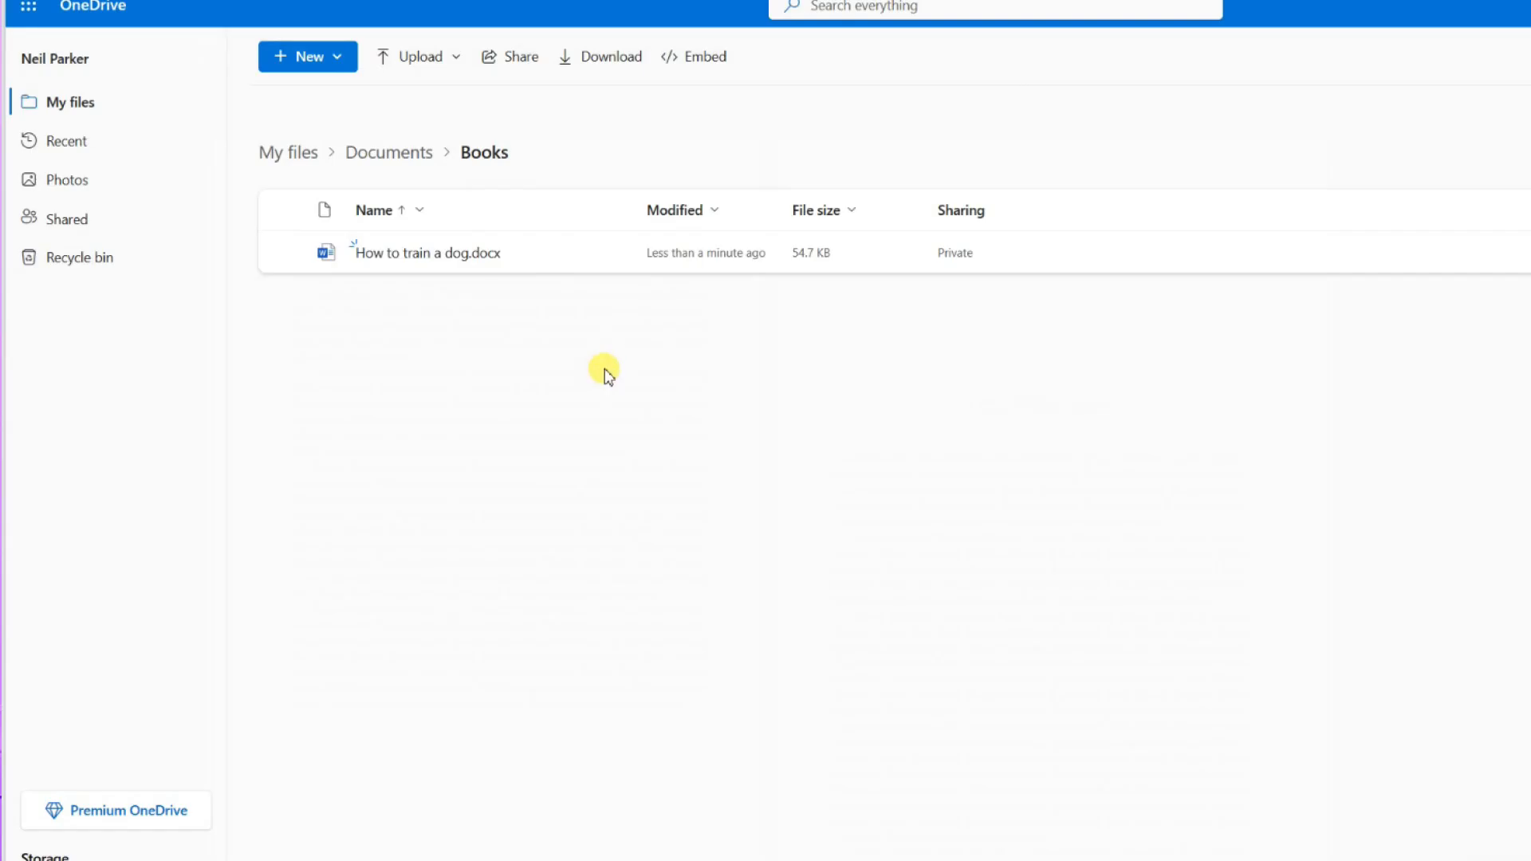
Switch to OneDrive and view the 7/19/2023 11:04 AM version of "How to train a dog.docx" in its version history
mouse_move(529, 256)
click(610, 253)
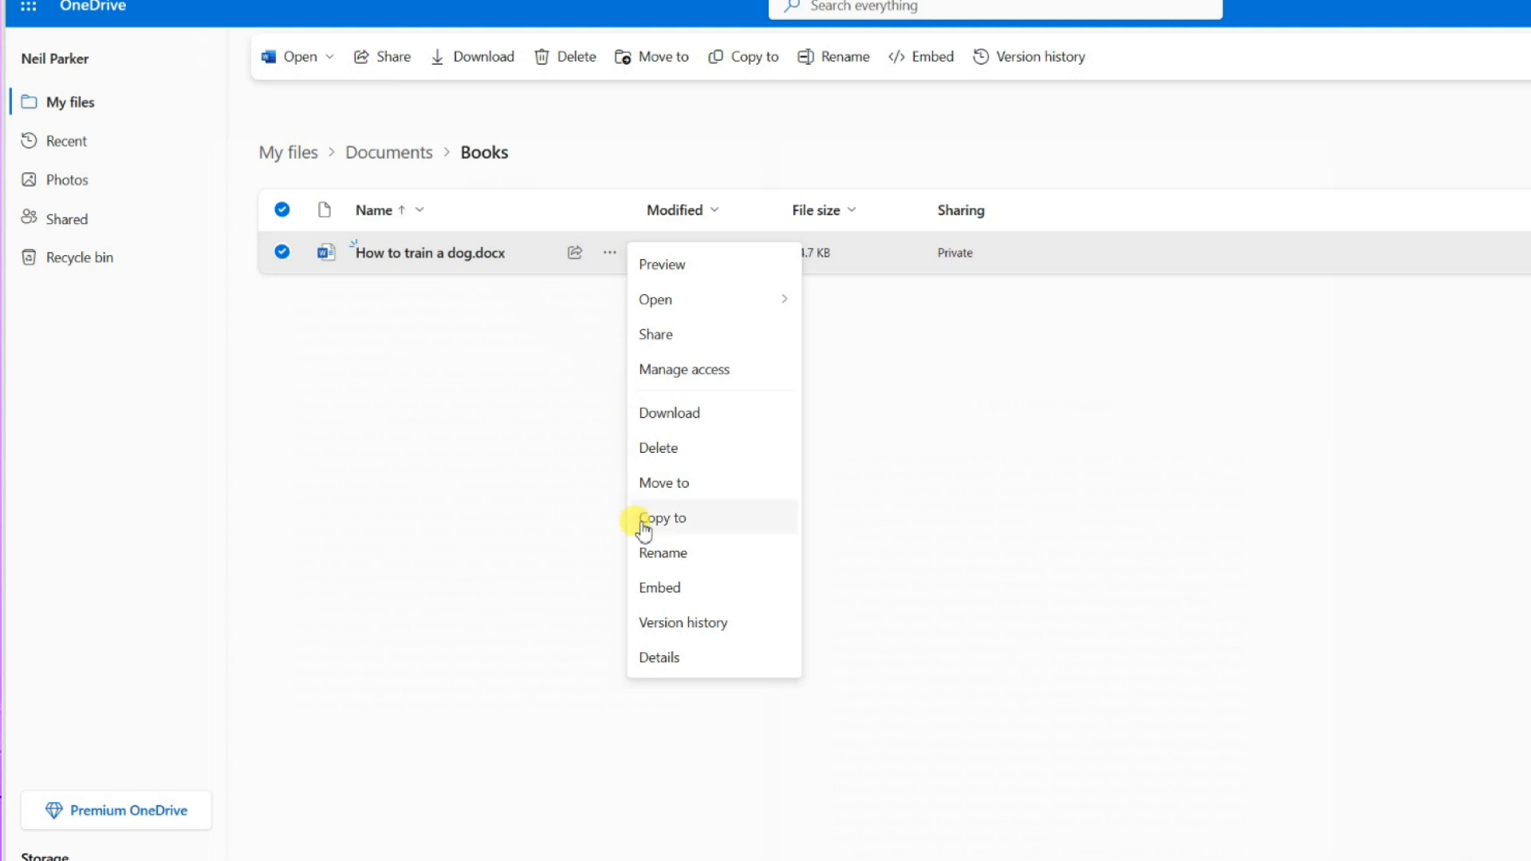
click(684, 623)
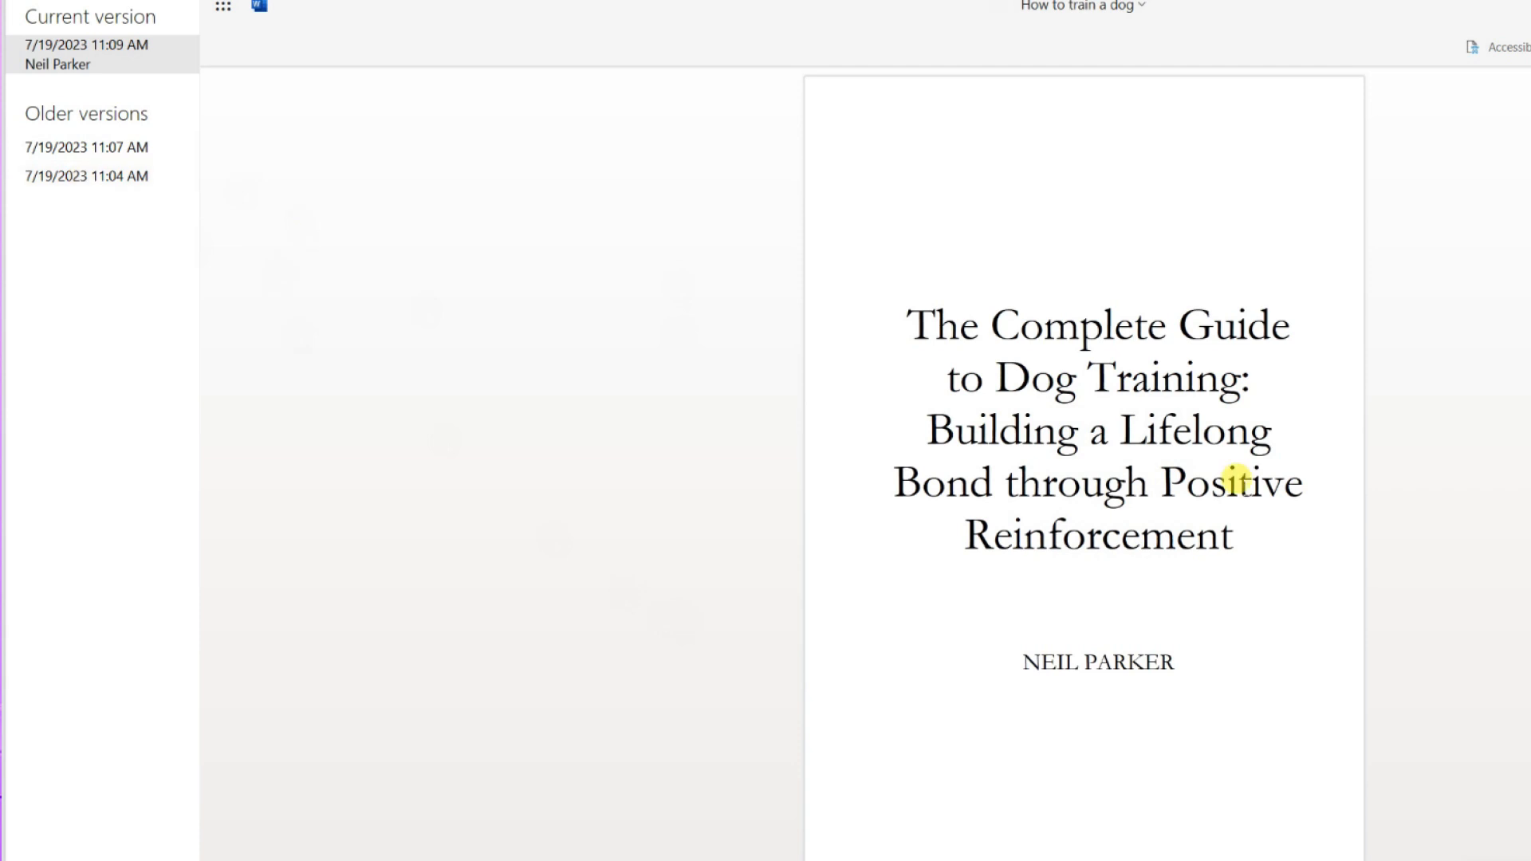
click(94, 177)
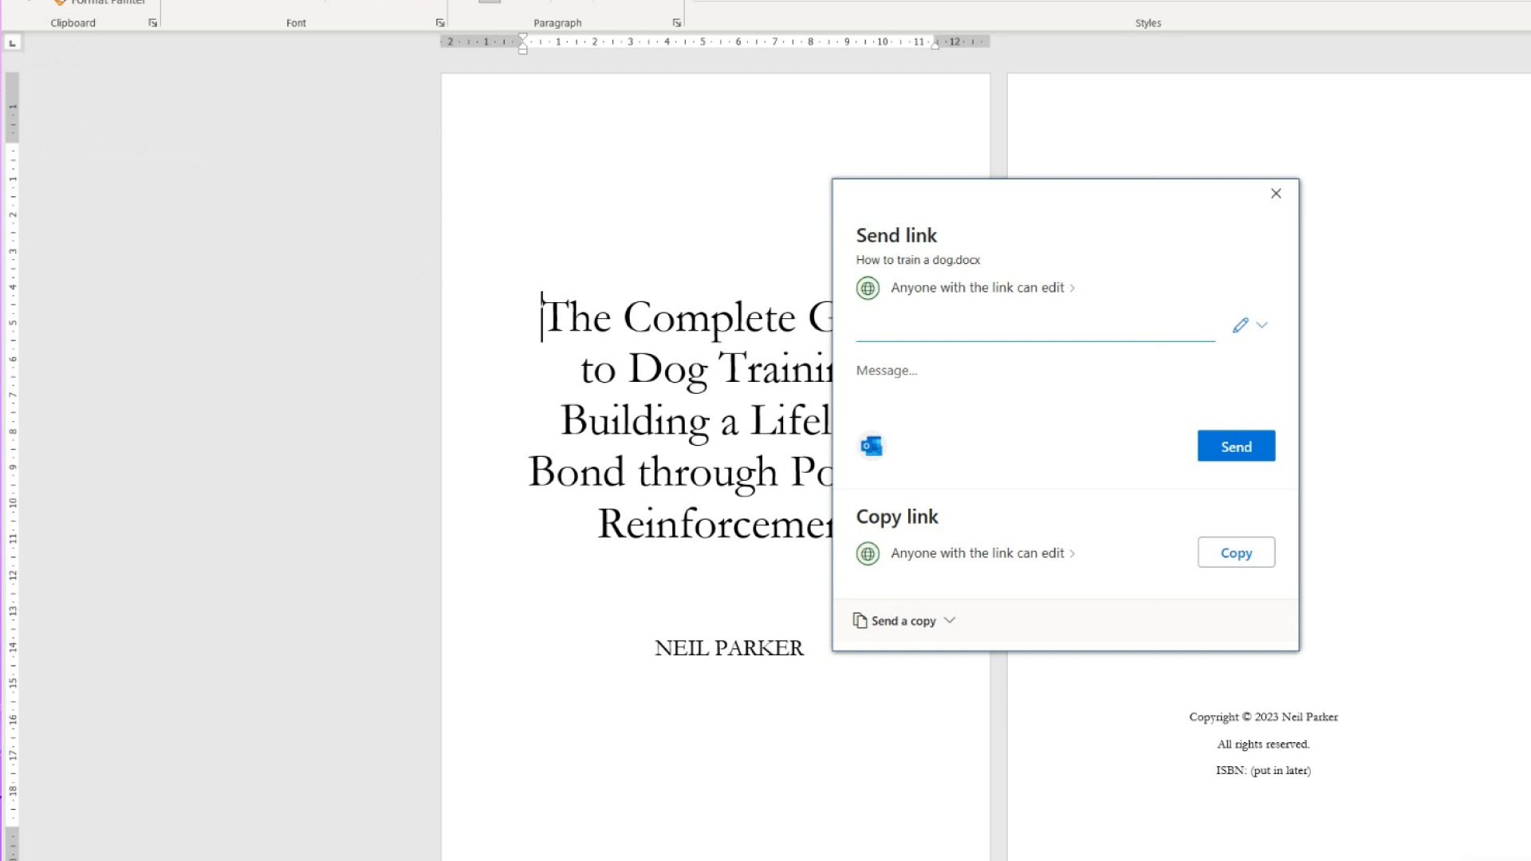
Copy a sharing link to "How to train a dog.docx" that lets anyone with the link edit
click(1244, 556)
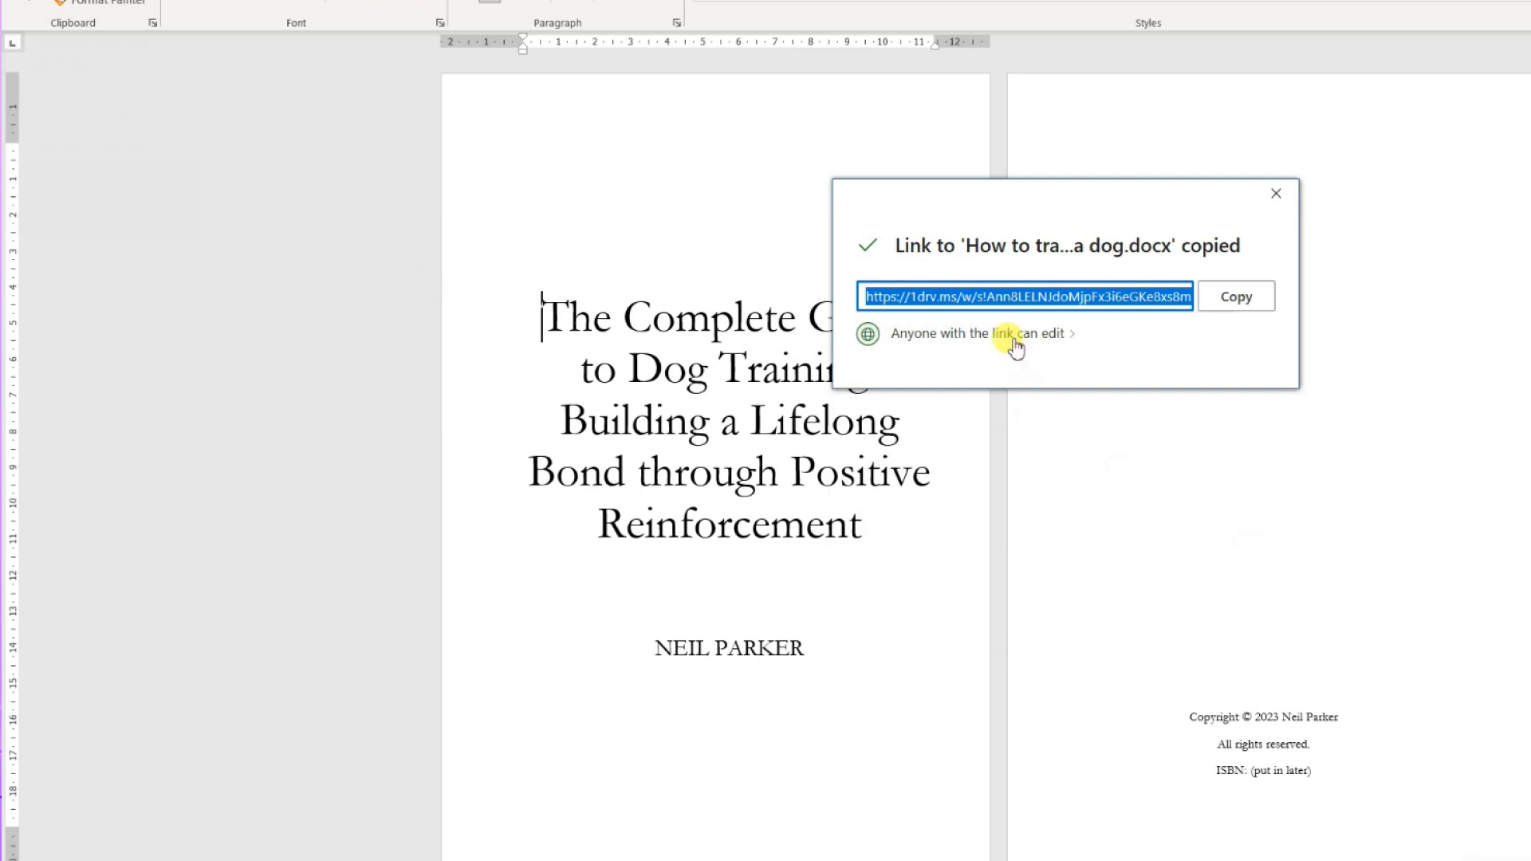
click(1236, 296)
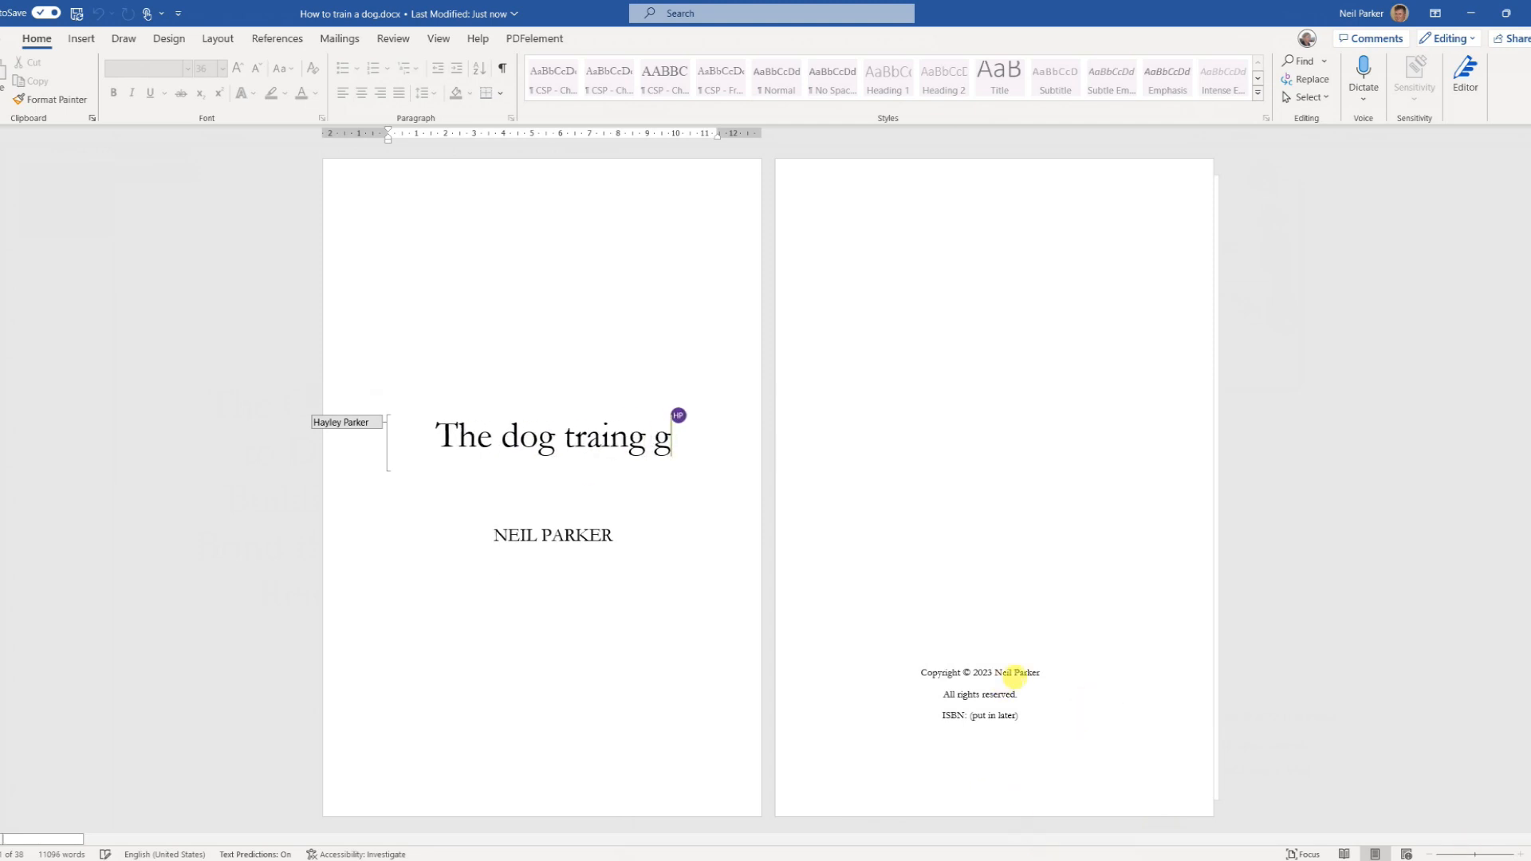
Replace the ISBN placeholder on the copyright page with "(565556555e5)"
click(1011, 713)
key(BackSpace)
key(BackSpace)
key(BackSpace)
key(BackSpace)
key(BackSpace)
key(BackSpace)
key(BackSpace)
key(BackSpace)
key(BackSpace)
key(BackSpace)
key(BackSpace)
key(BackSpace)
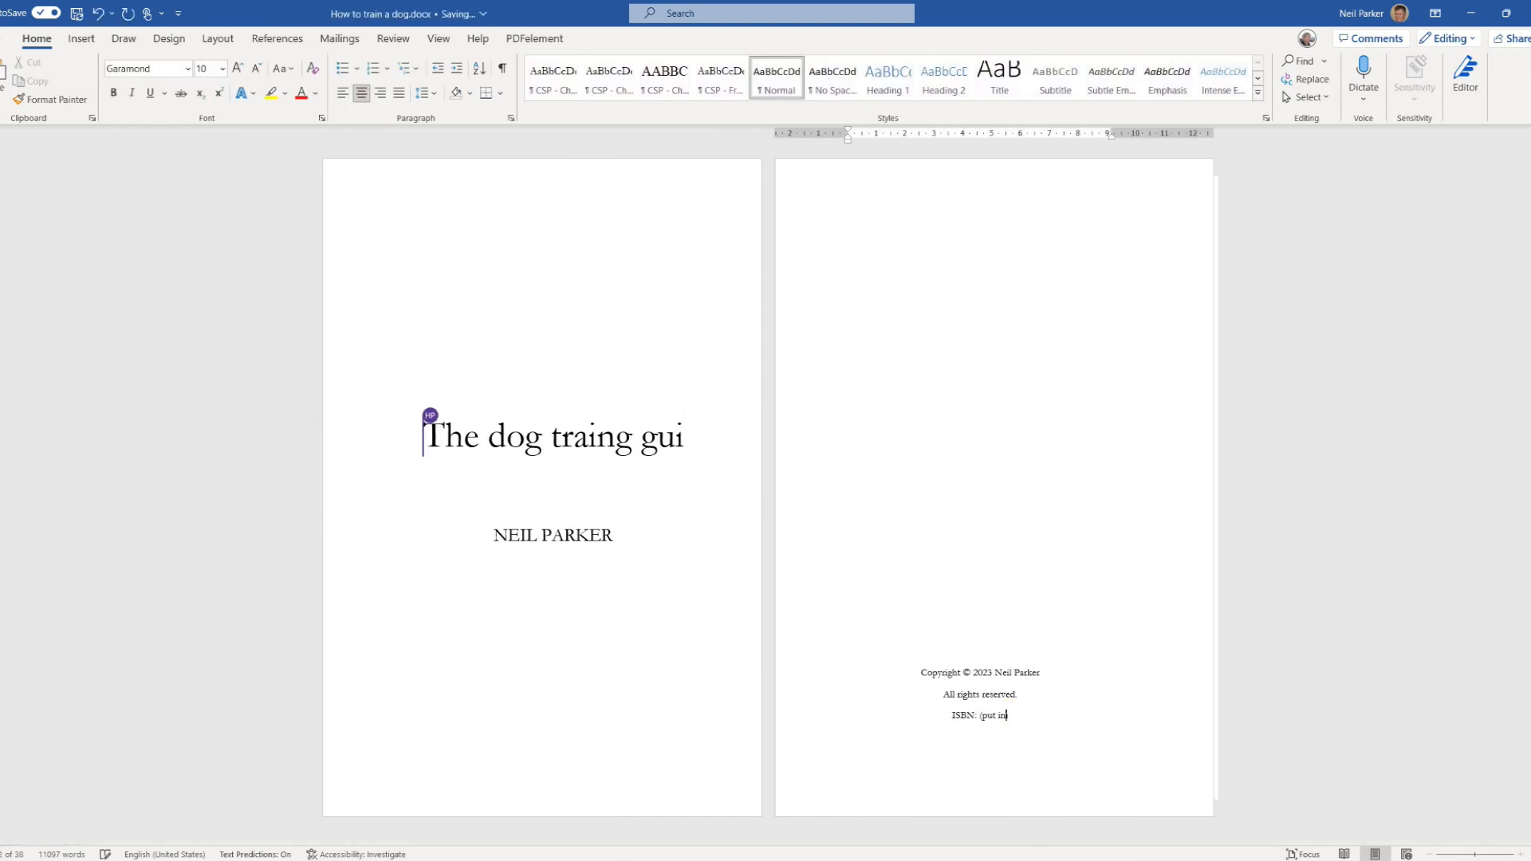
key(BackSpace)
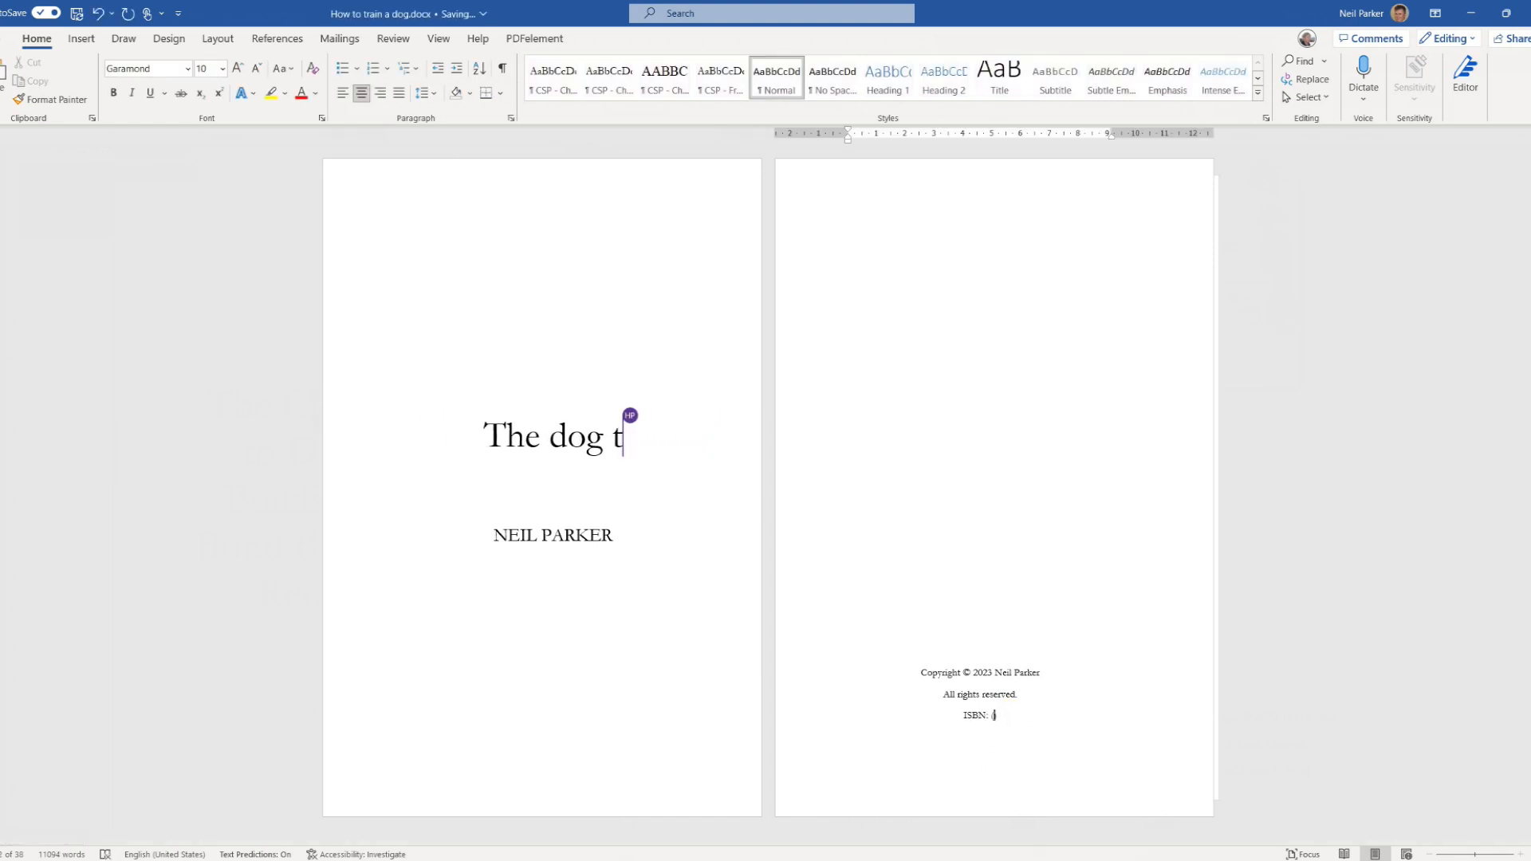
text(565556555e5))
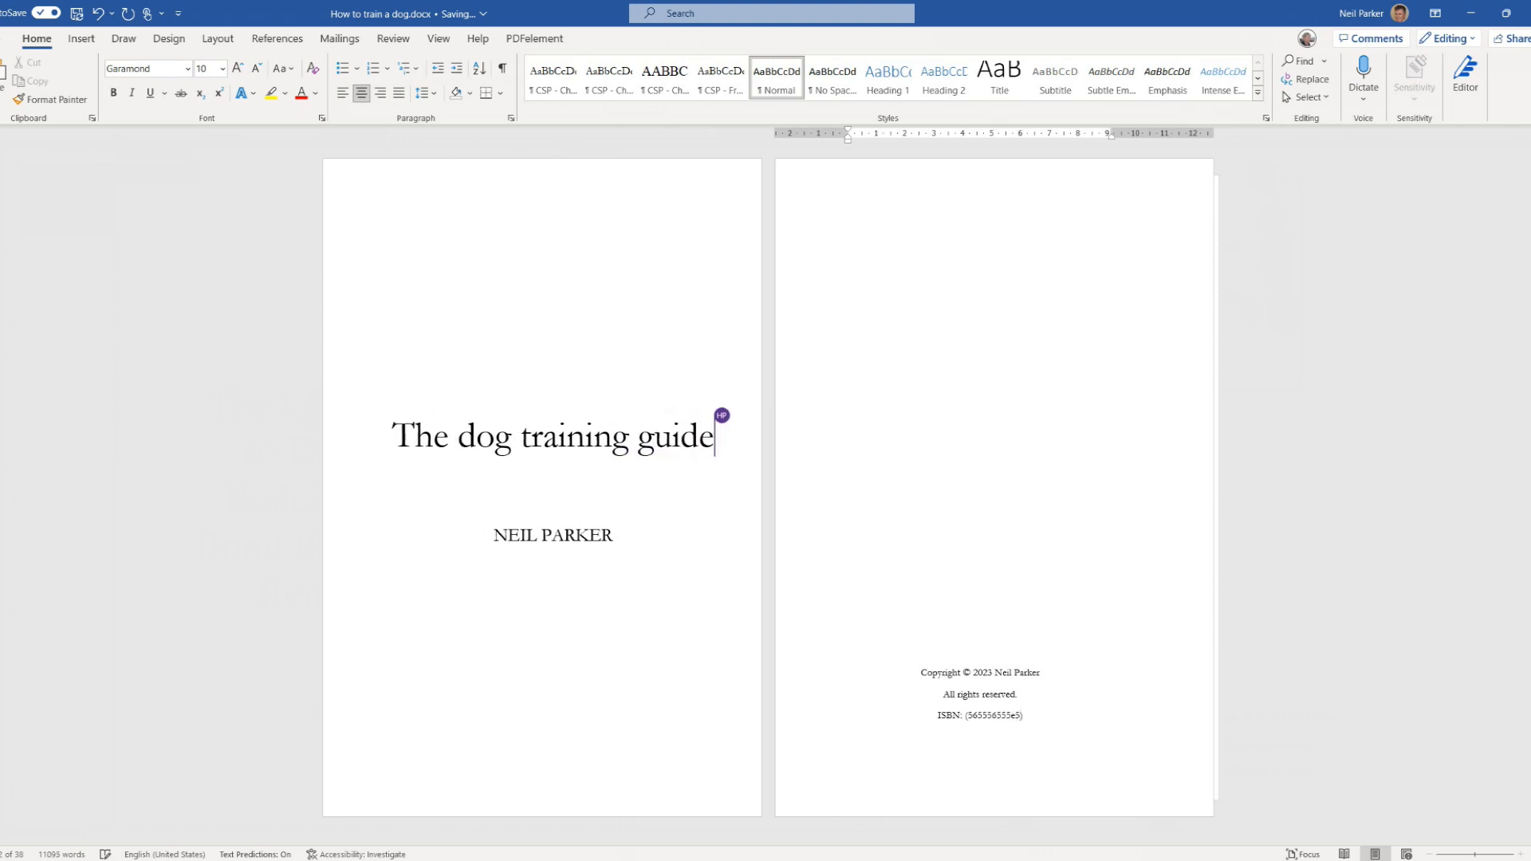
click(974, 717)
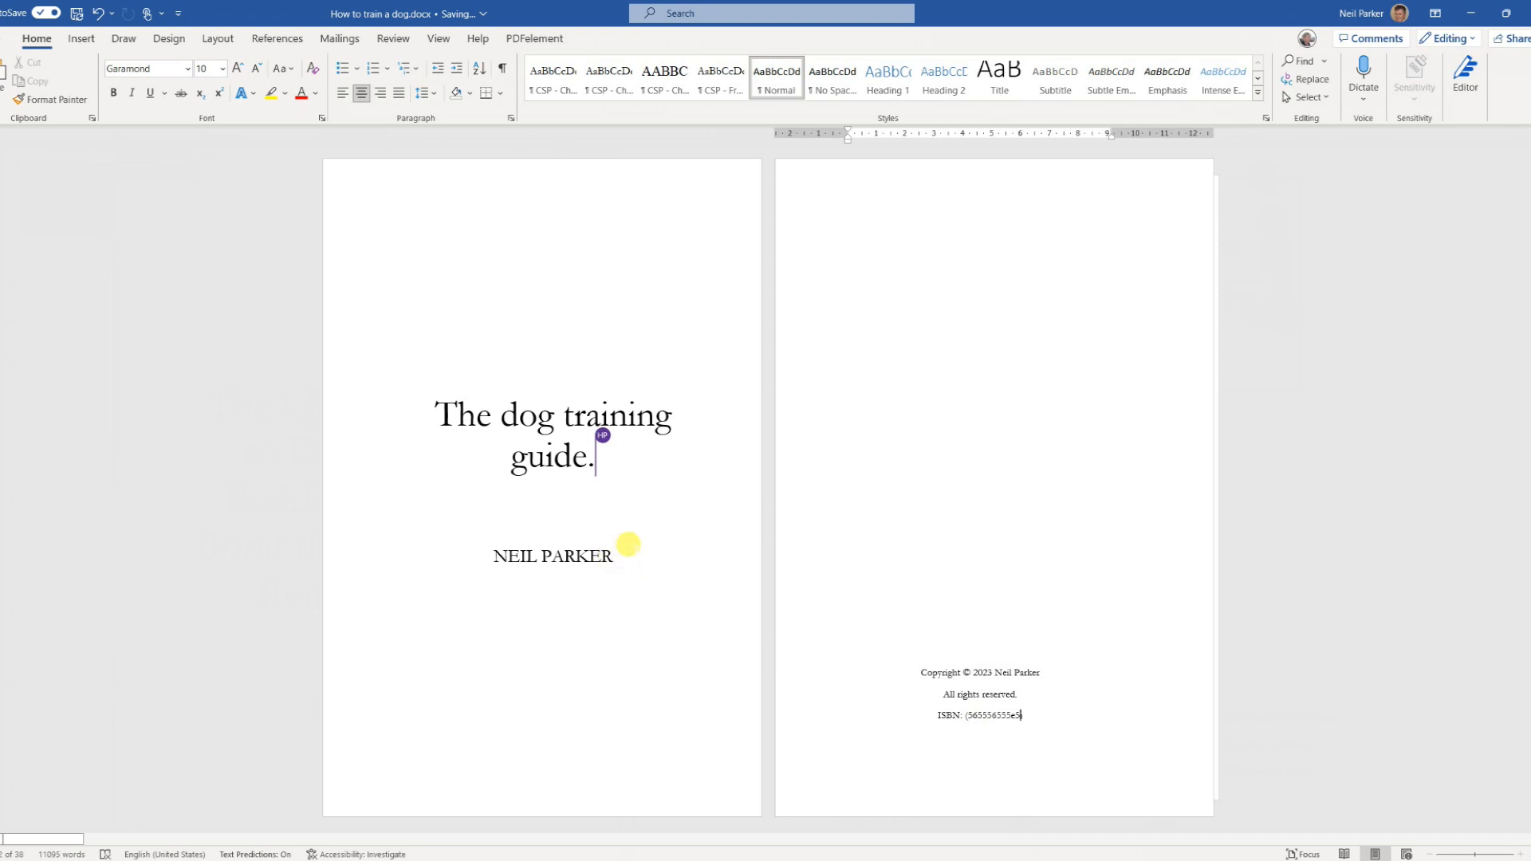
Retype the author's name on the title page with only the initials capitalised
drag(624, 549, 507, 568)
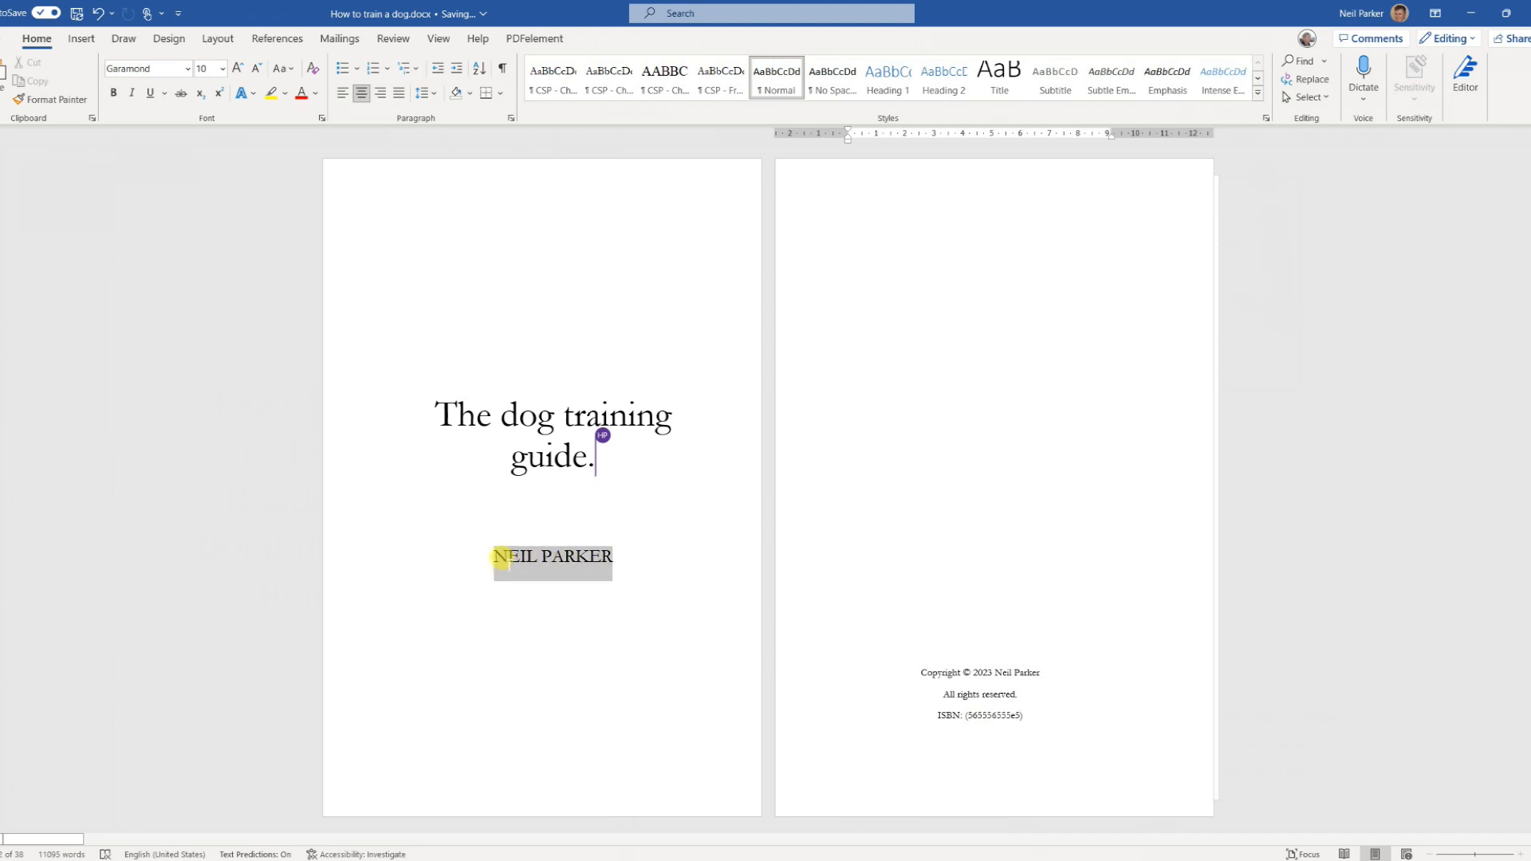
text(Neil P)
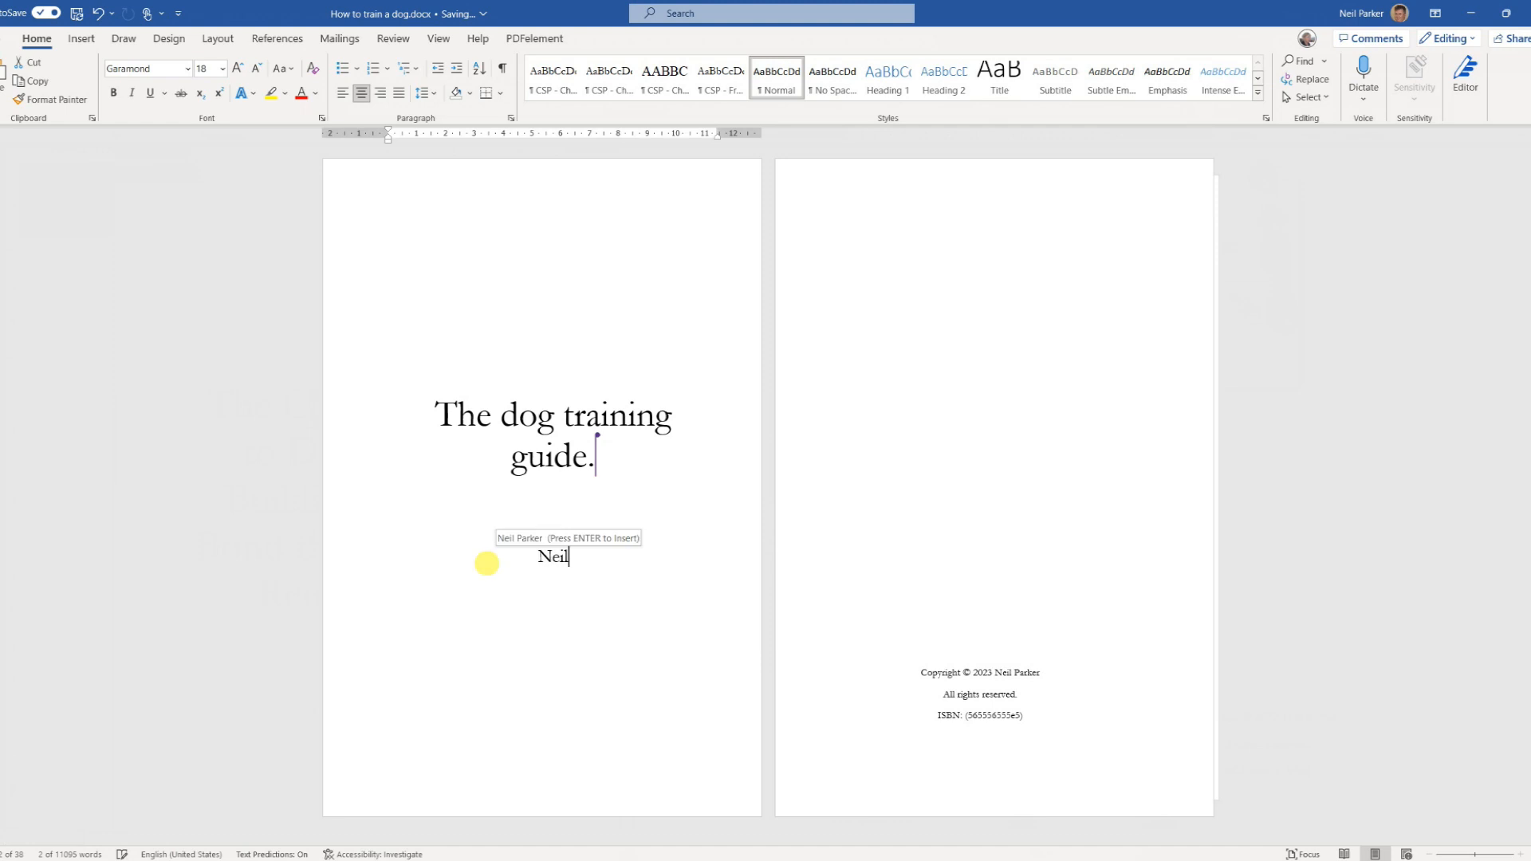
text(arker)
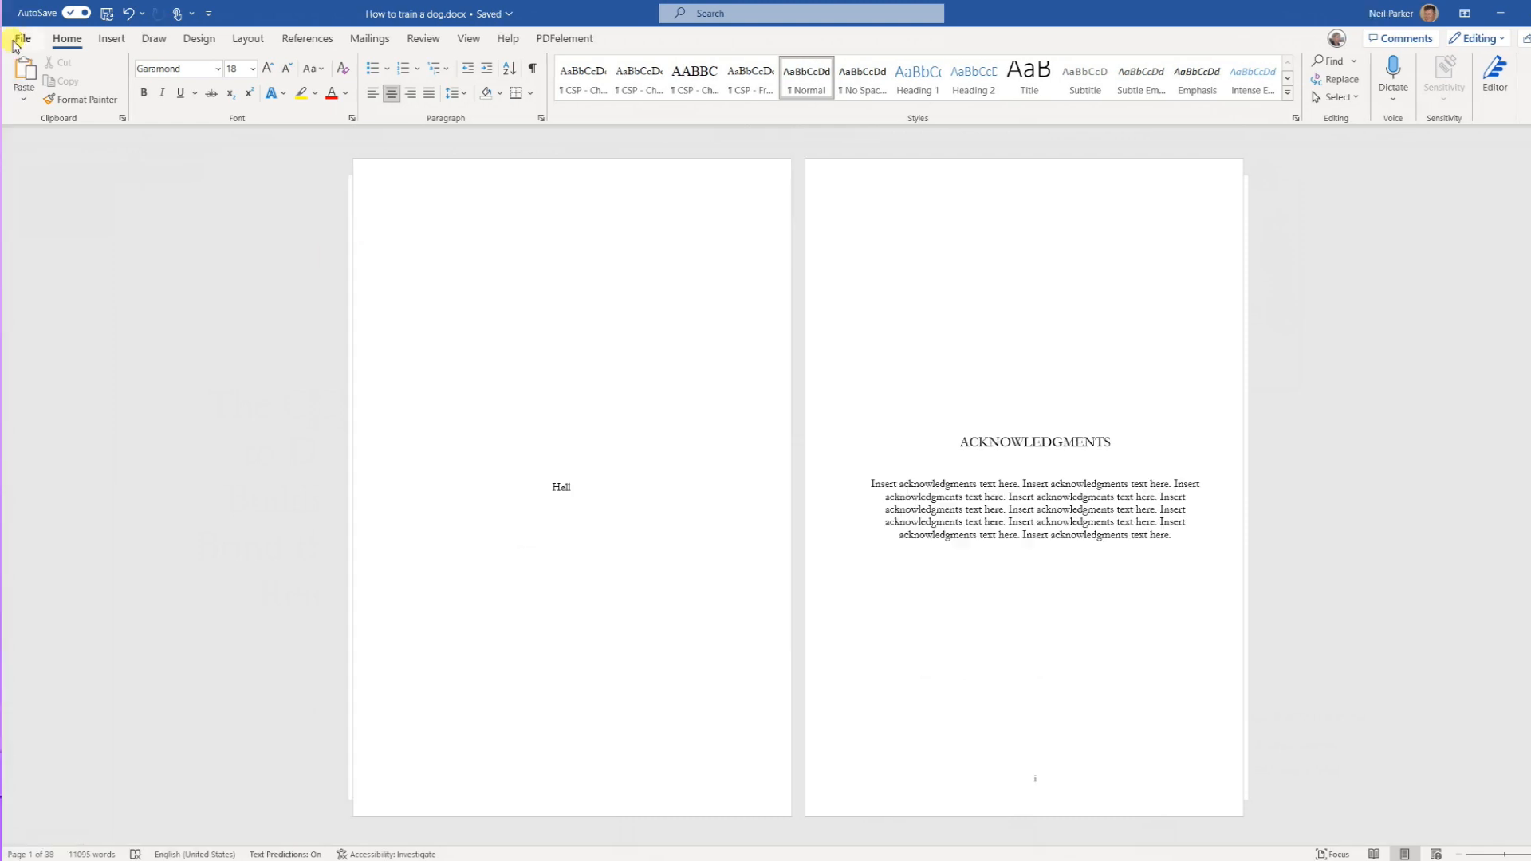
Set up a copy of "How to train a dog" in the OneDrive Books folder with PDF as its file format
click(14, 39)
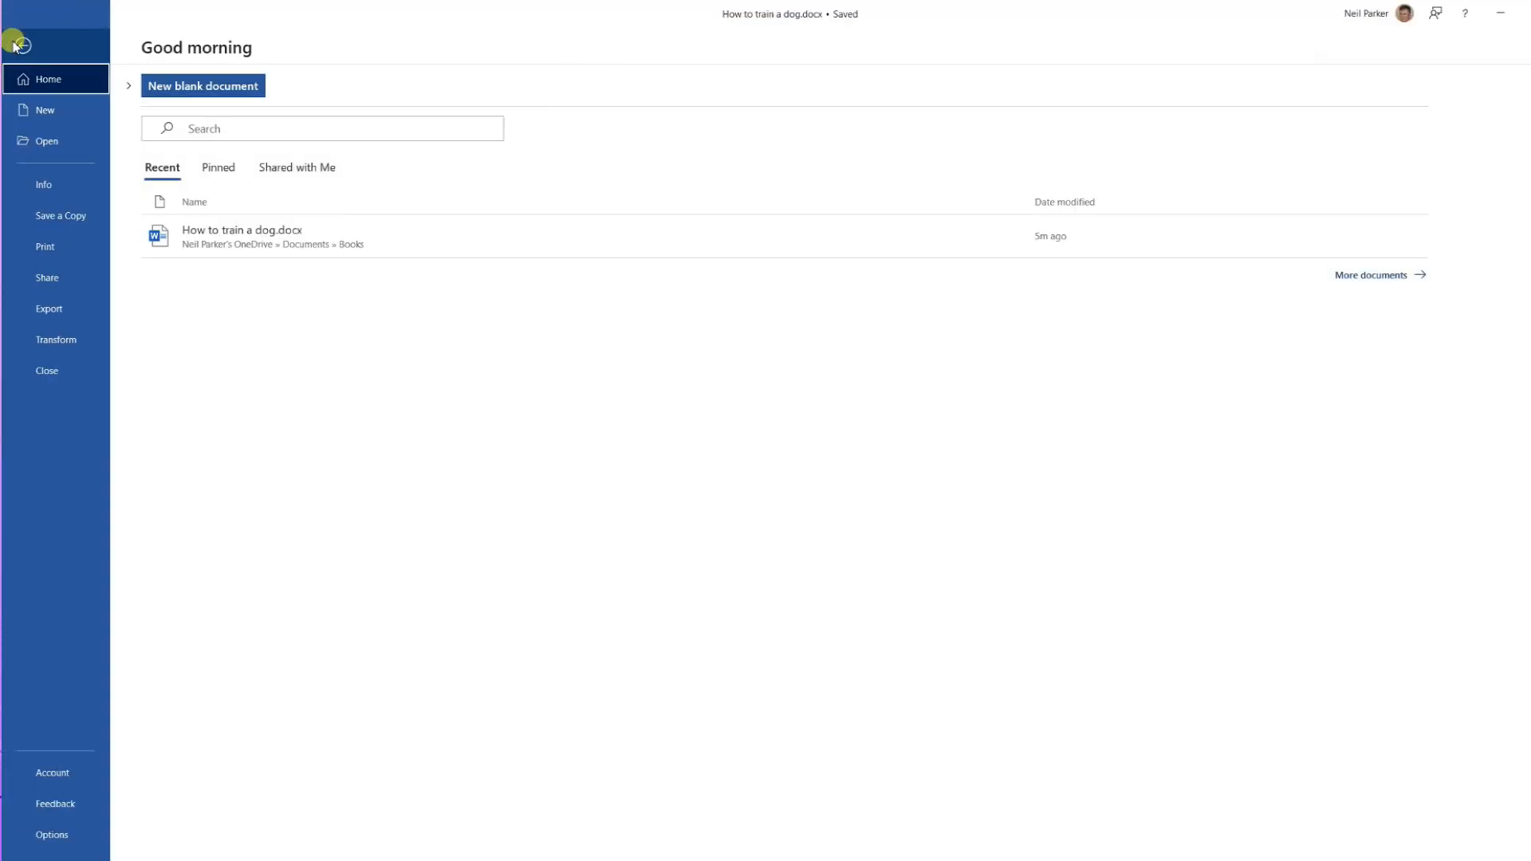
click(76, 216)
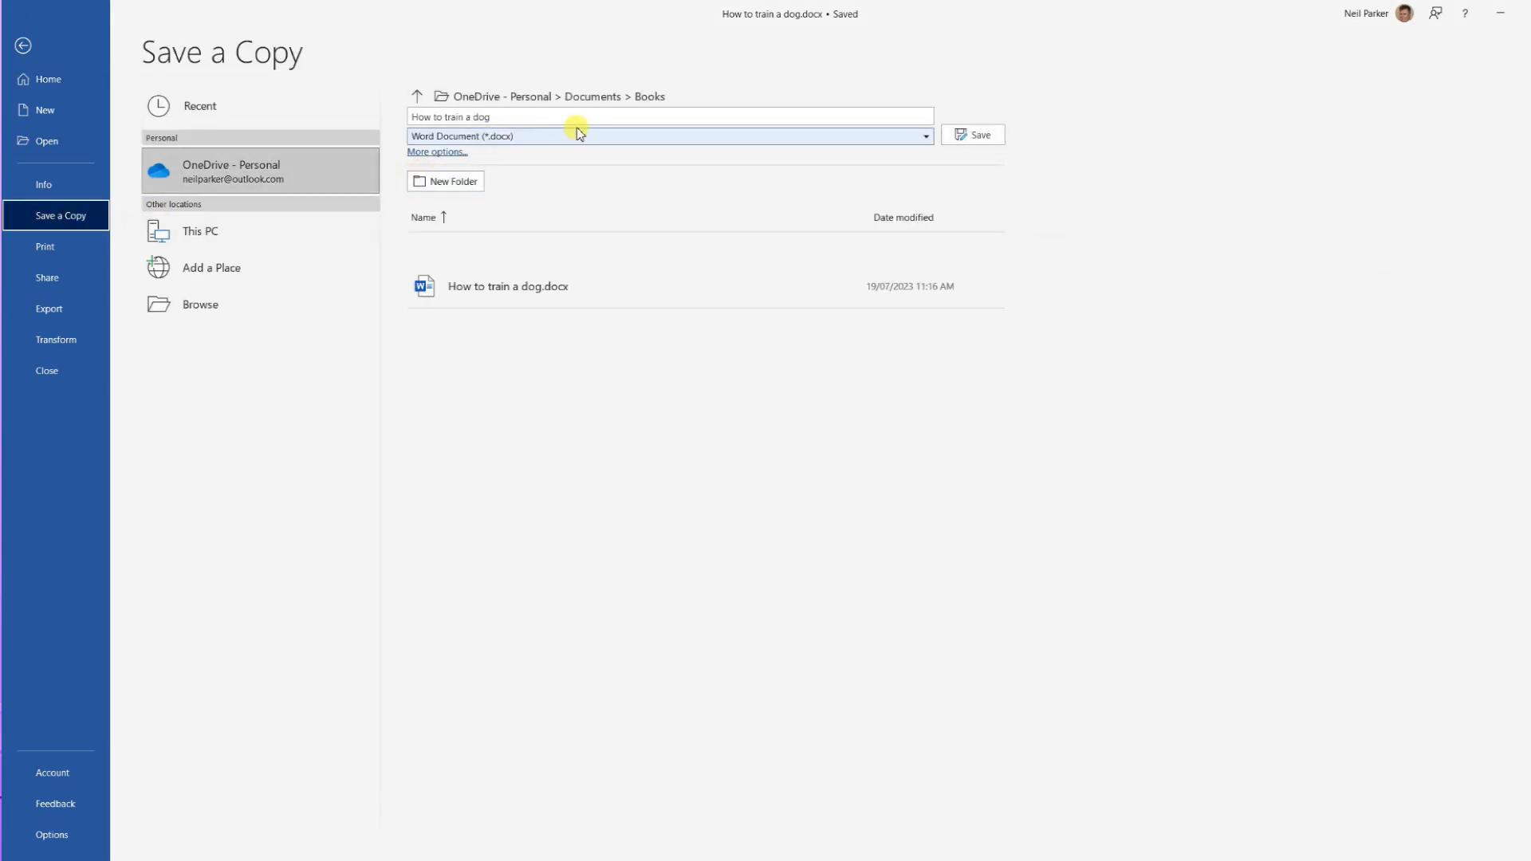
click(926, 139)
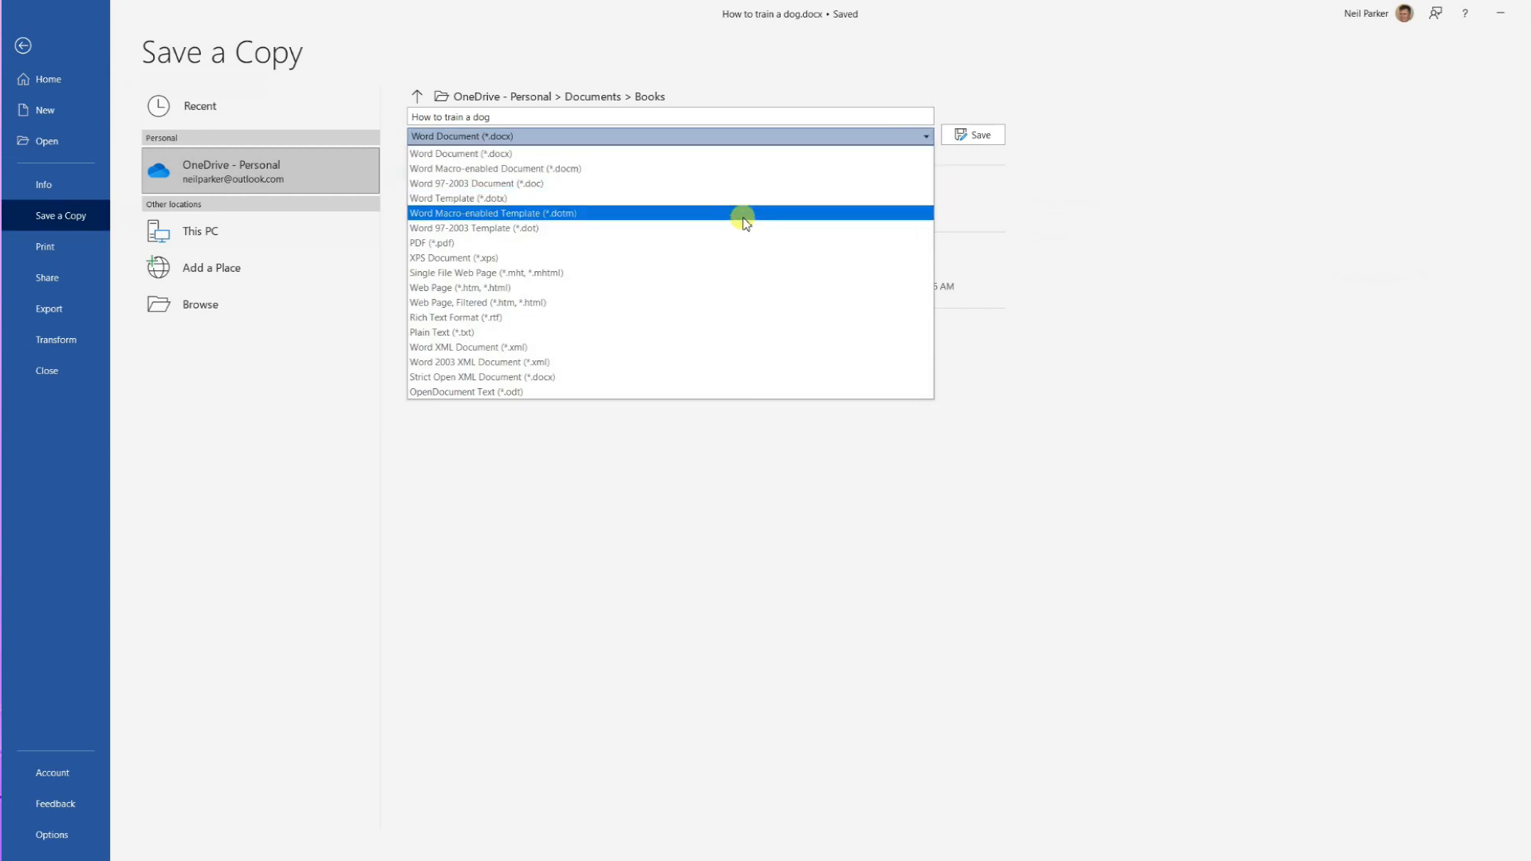
click(731, 242)
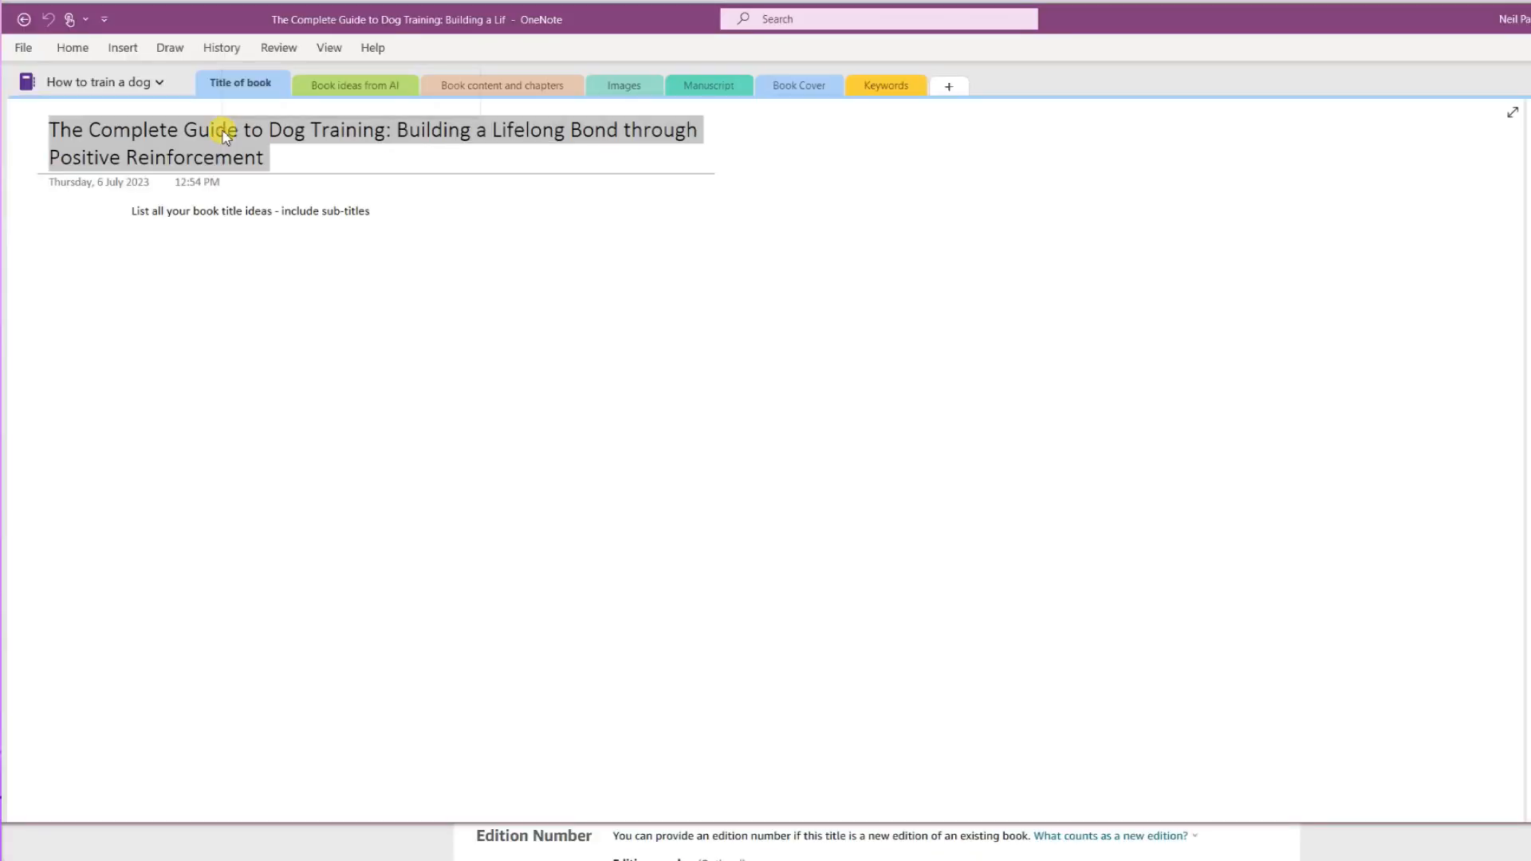
Copy the title from OneNote into KDP, splitting it into "The Complete Guide to Dog Training" and subtitle "Building a Lifelong Bond through Positive Reinforcement"
right_click(223, 129)
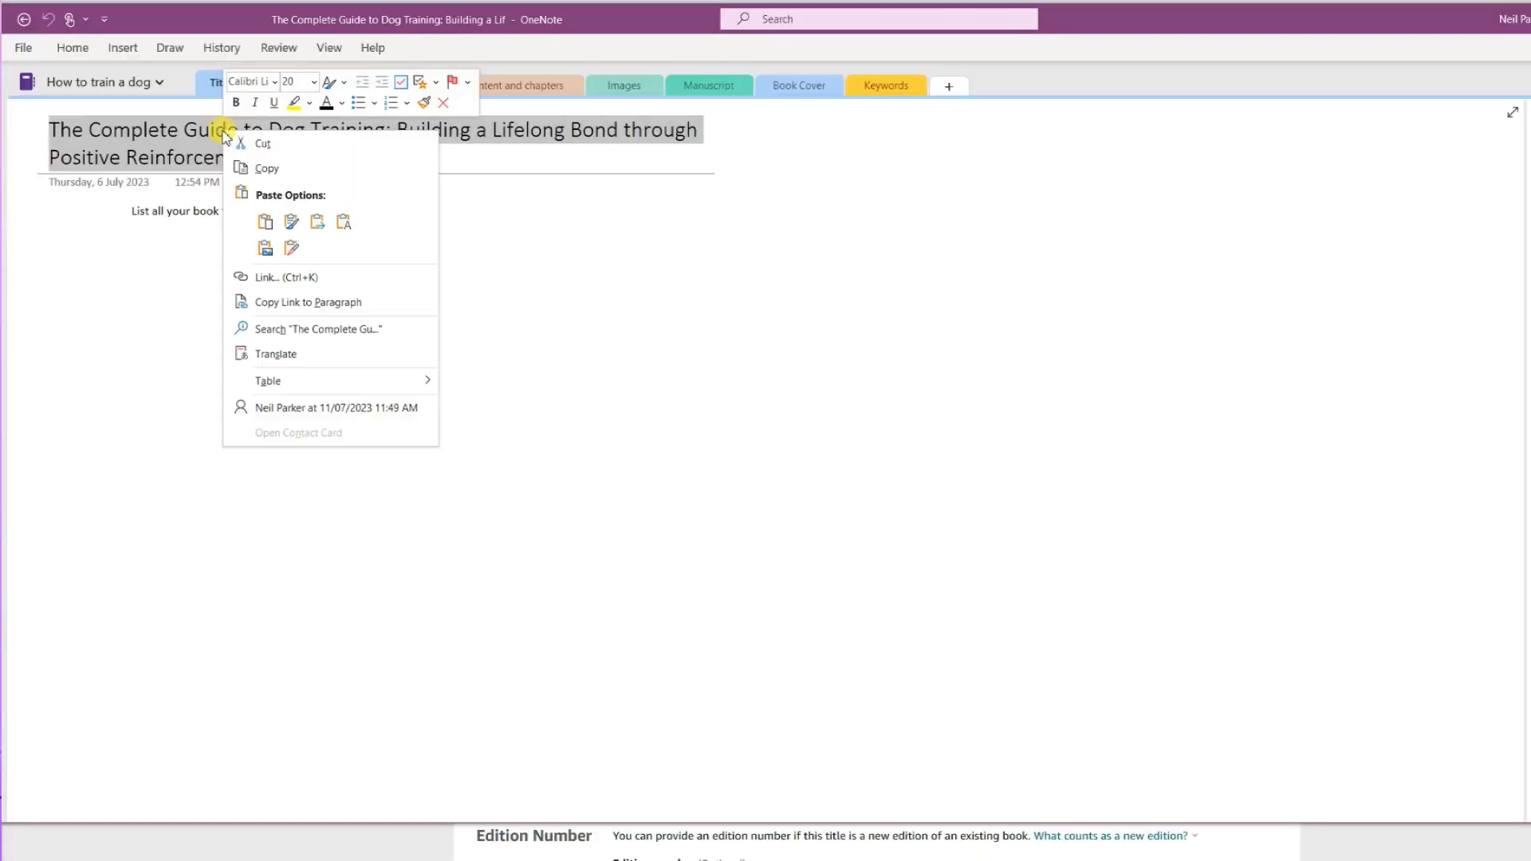
click(281, 163)
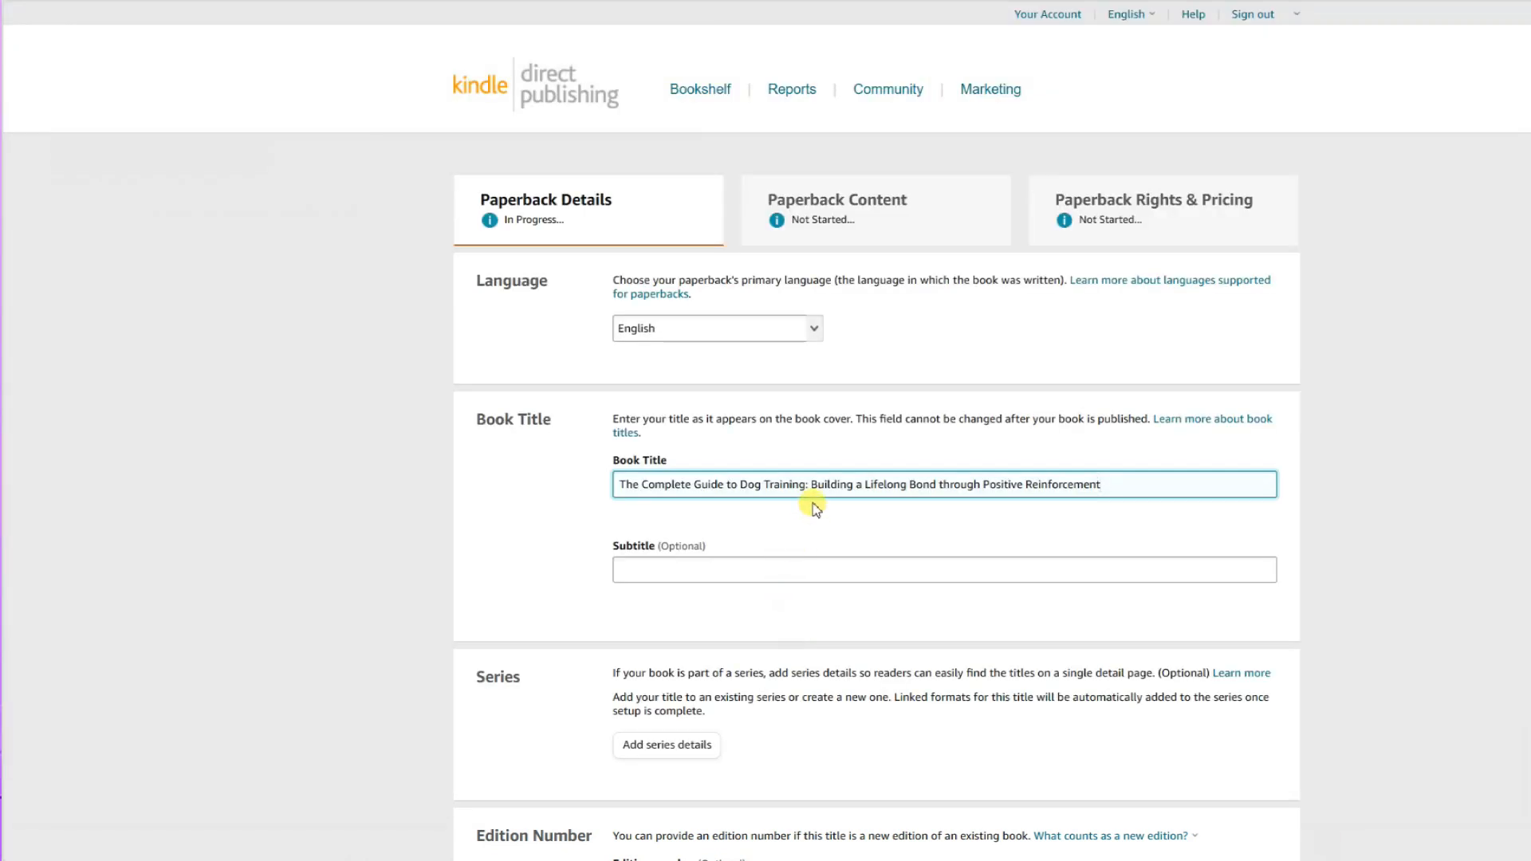
drag(809, 484, 1101, 484)
key(ctrl+x)
right_click(724, 569)
click(802, 377)
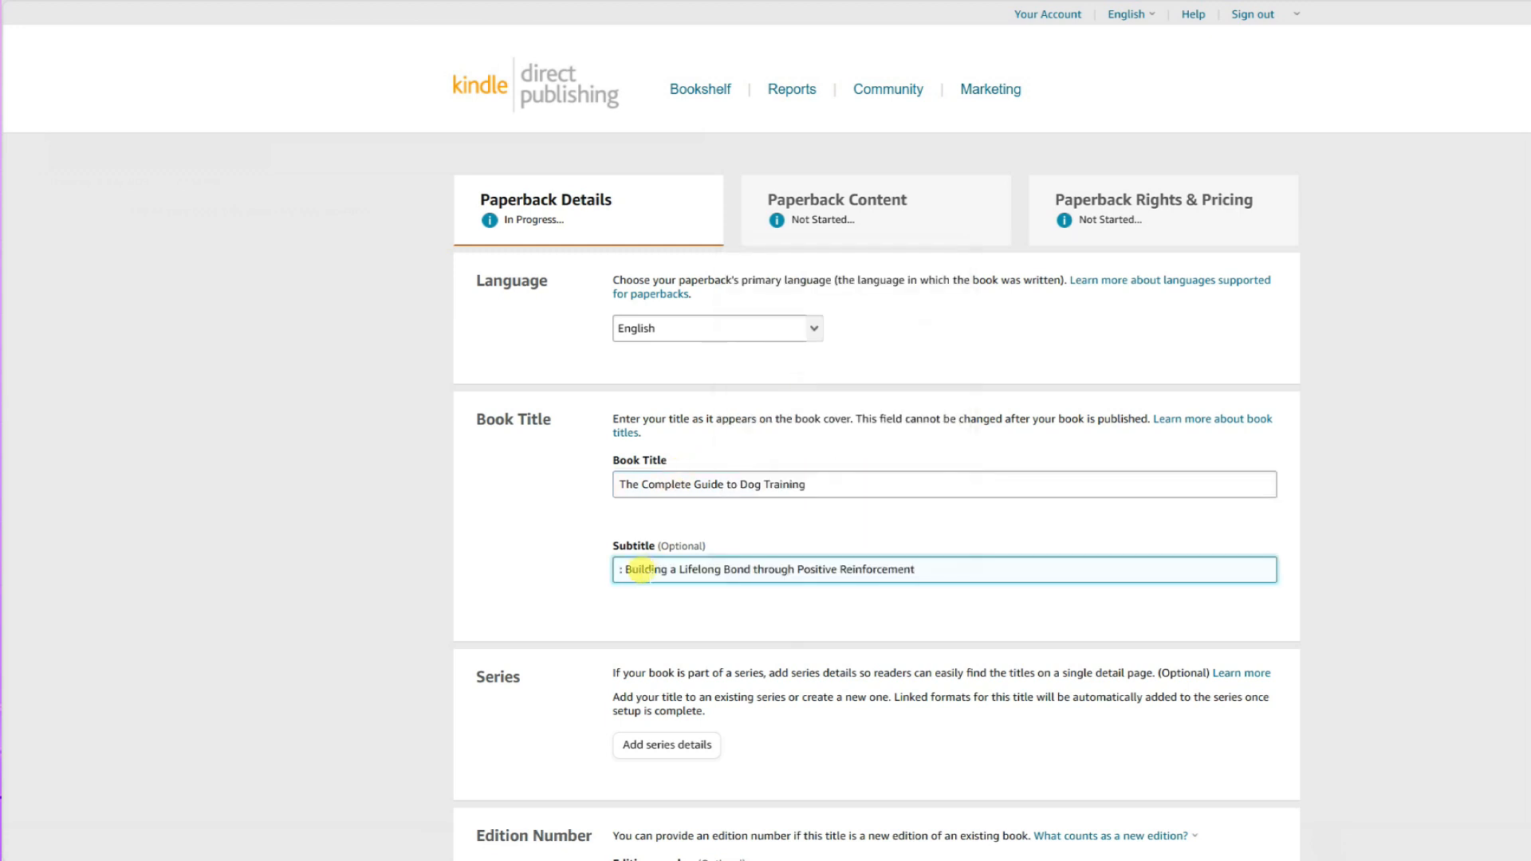
click(635, 580)
key(BackSpace)
key(BackSpace)
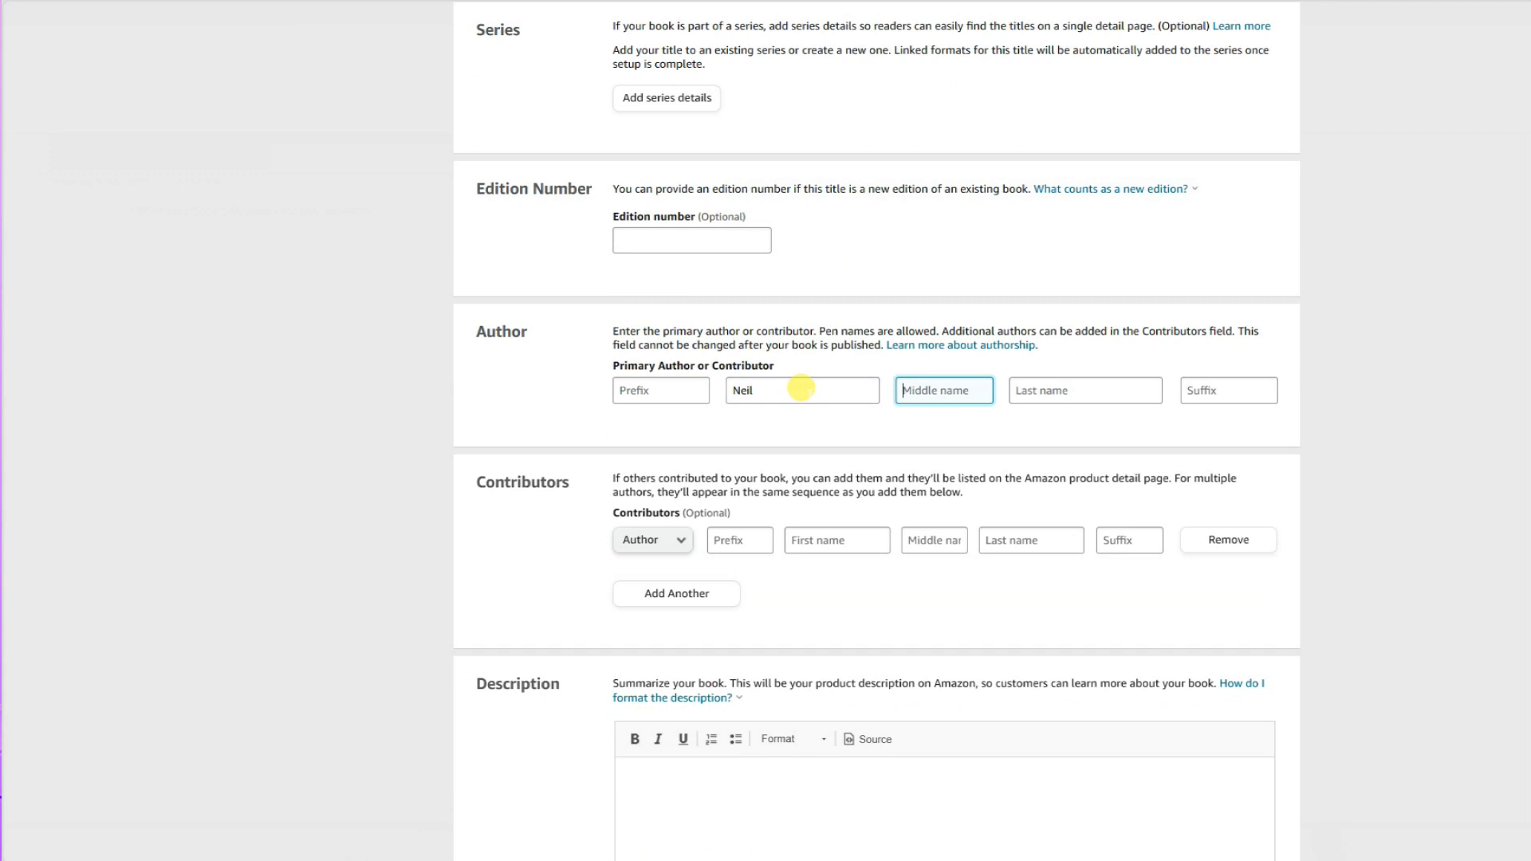
Complete the primary author entry with the author's last name, leaving the middle name blank
key(Tab)
text(Parker)
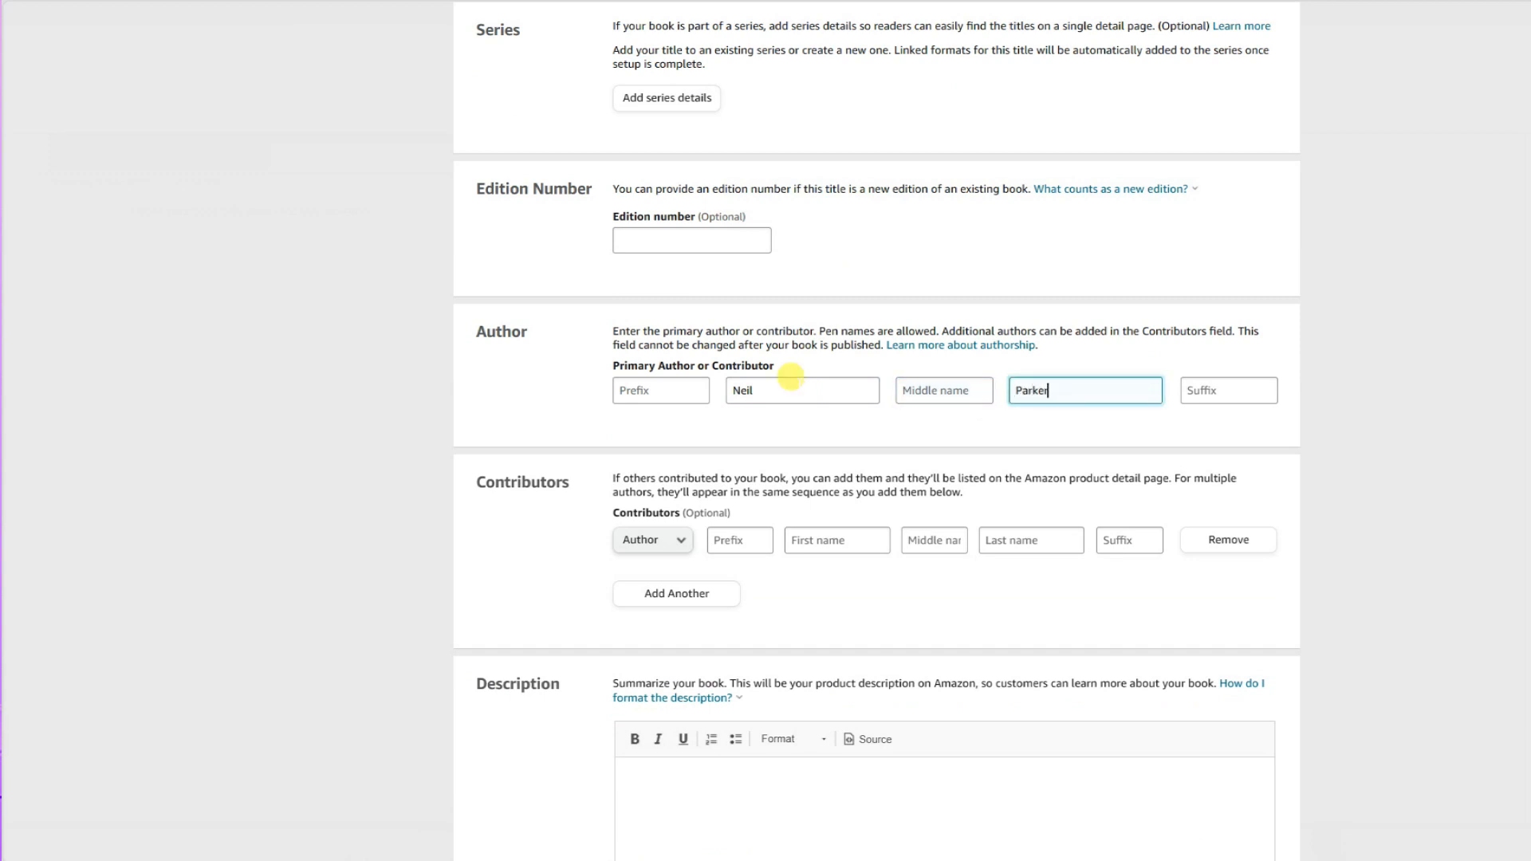
scroll(801, 388, down, 3)
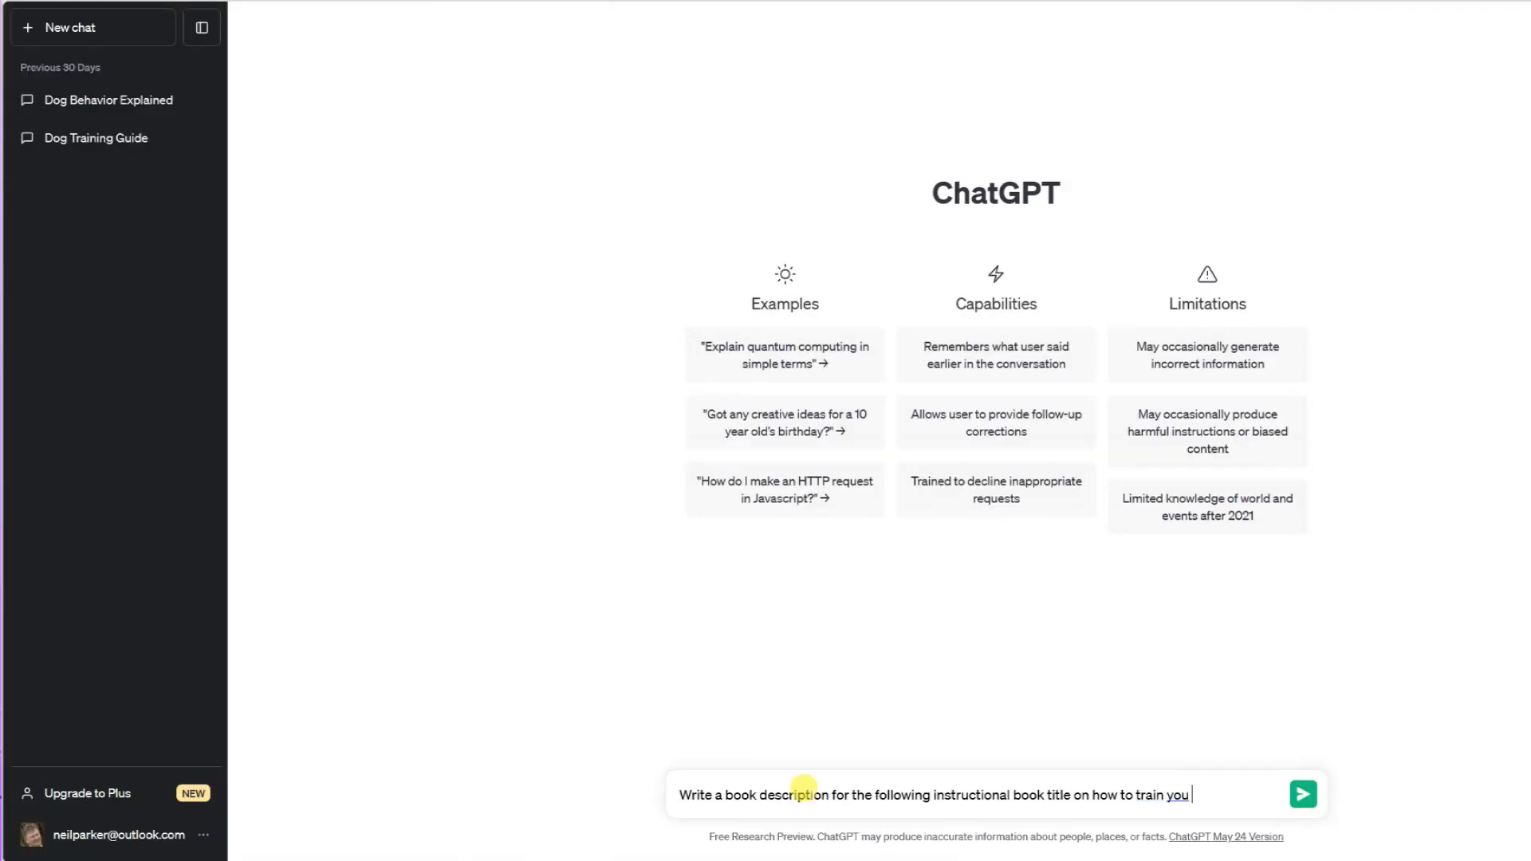
Ask ChatGPT to write a description for the instructional dog training book "Building a Lifelong Bond through Positive Reinforcement"
text(r dog. ")
key(ctrl+v)
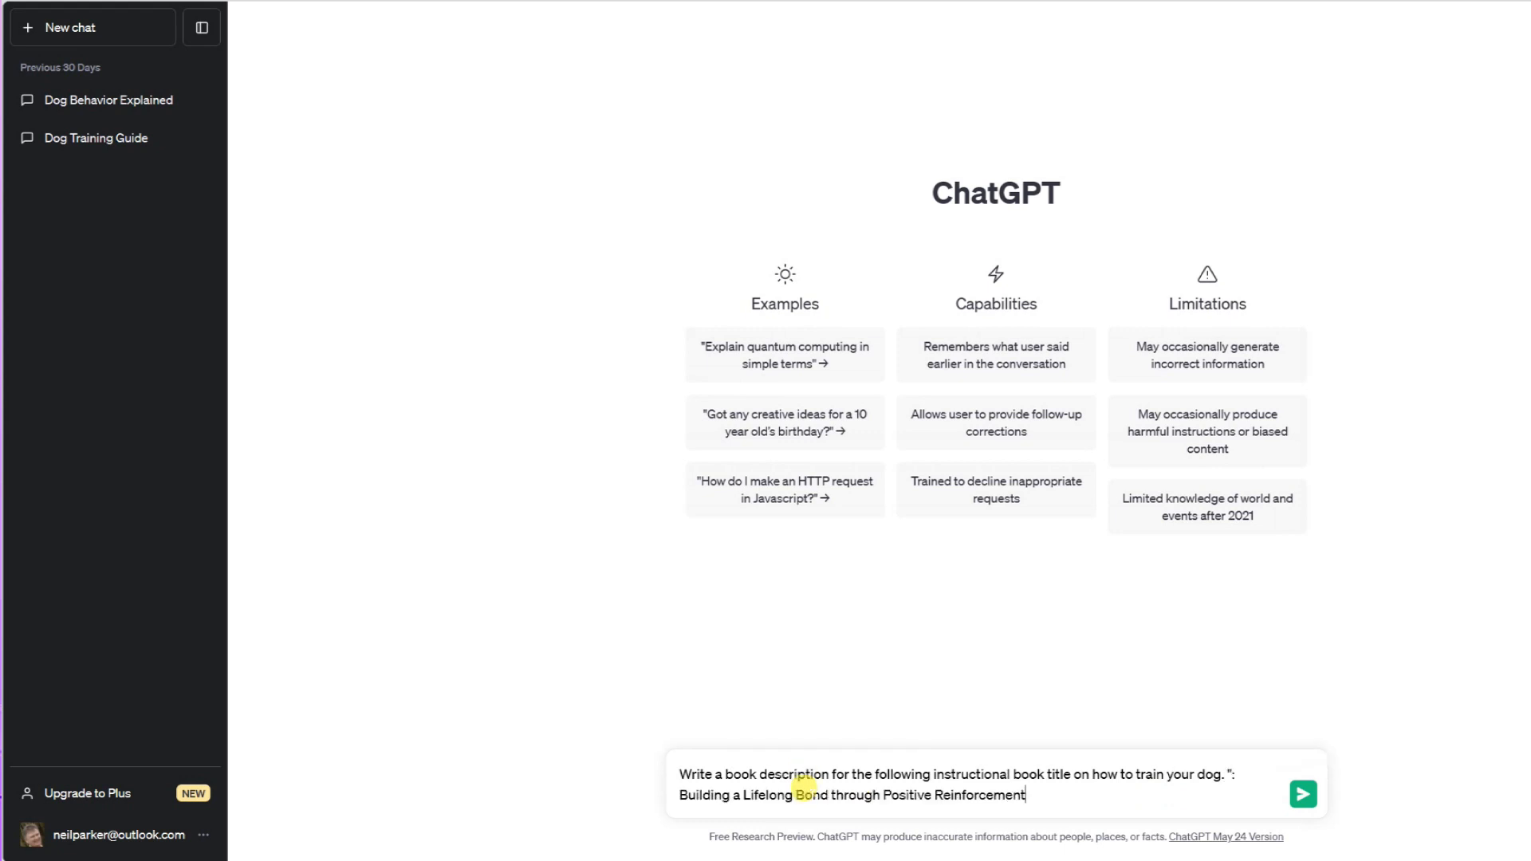
text(".)
key(Return)
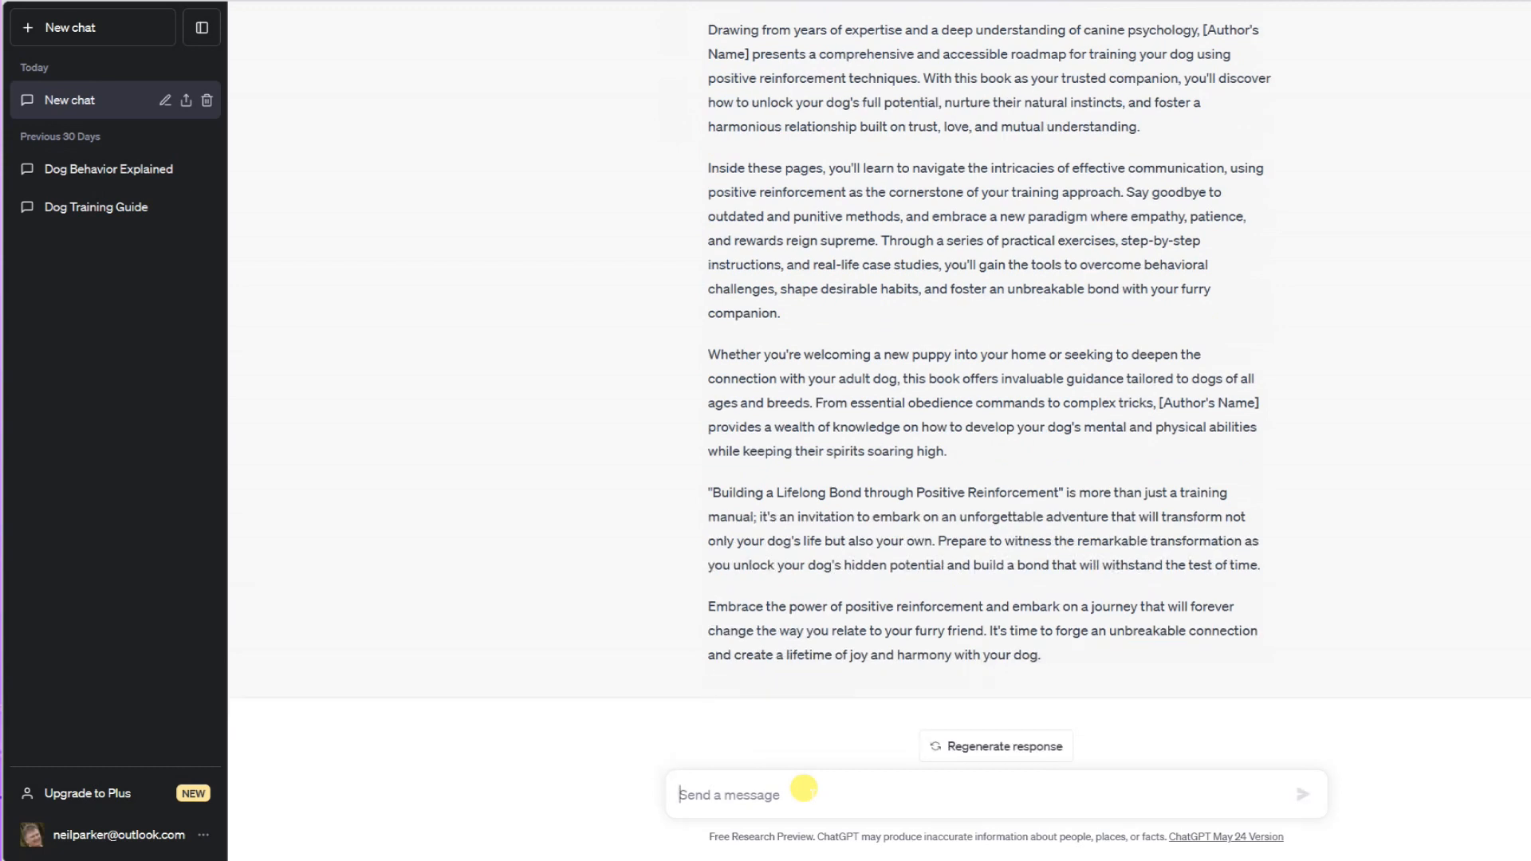
Copy the generated book description from ChatGPT into the Description section on KDP
key(ctrl+a)
right_click(853, 416)
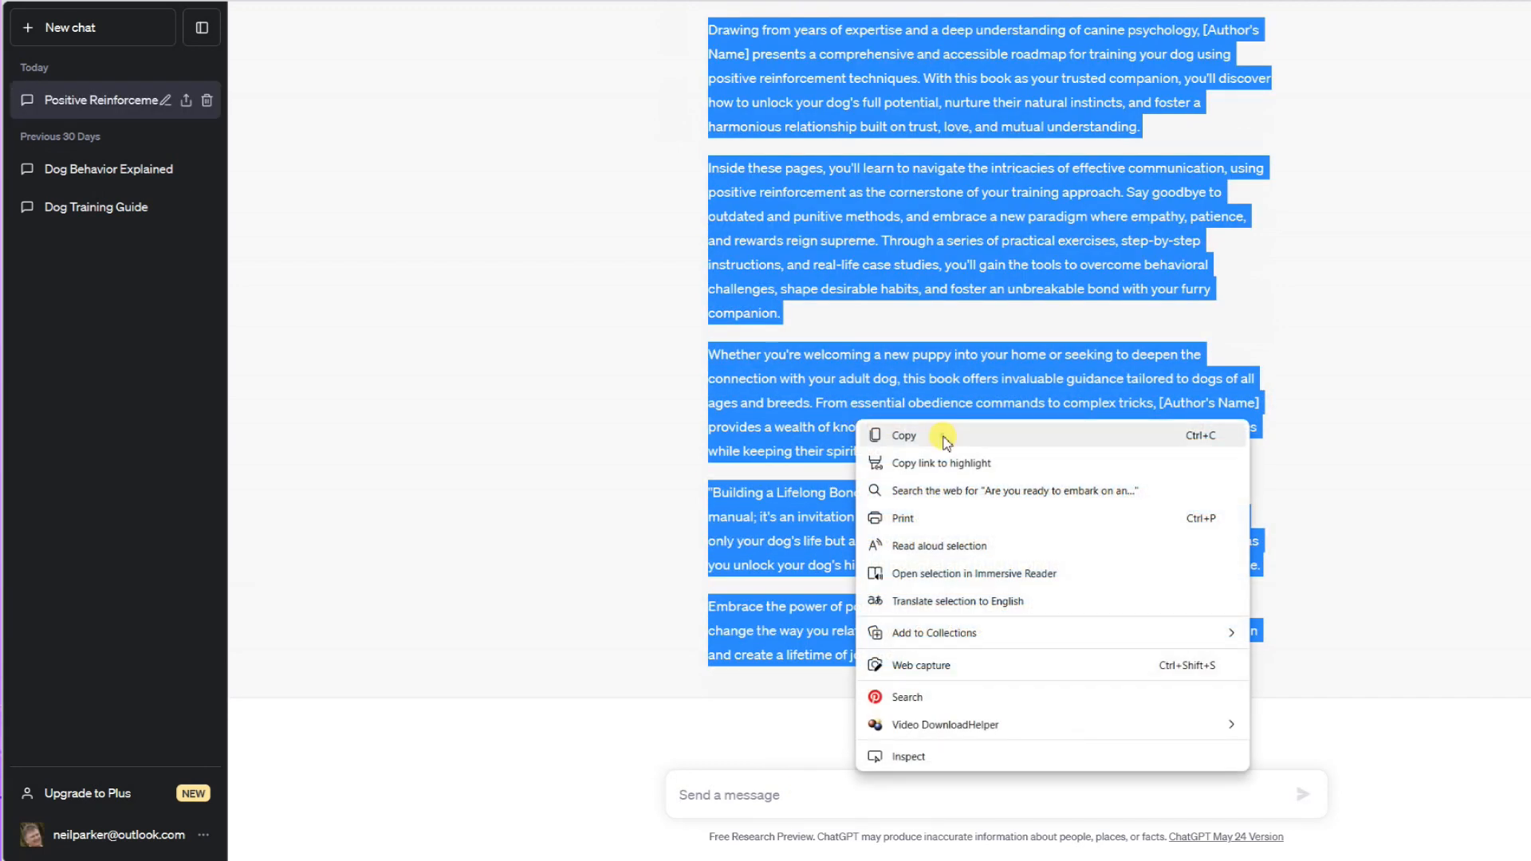
click(904, 435)
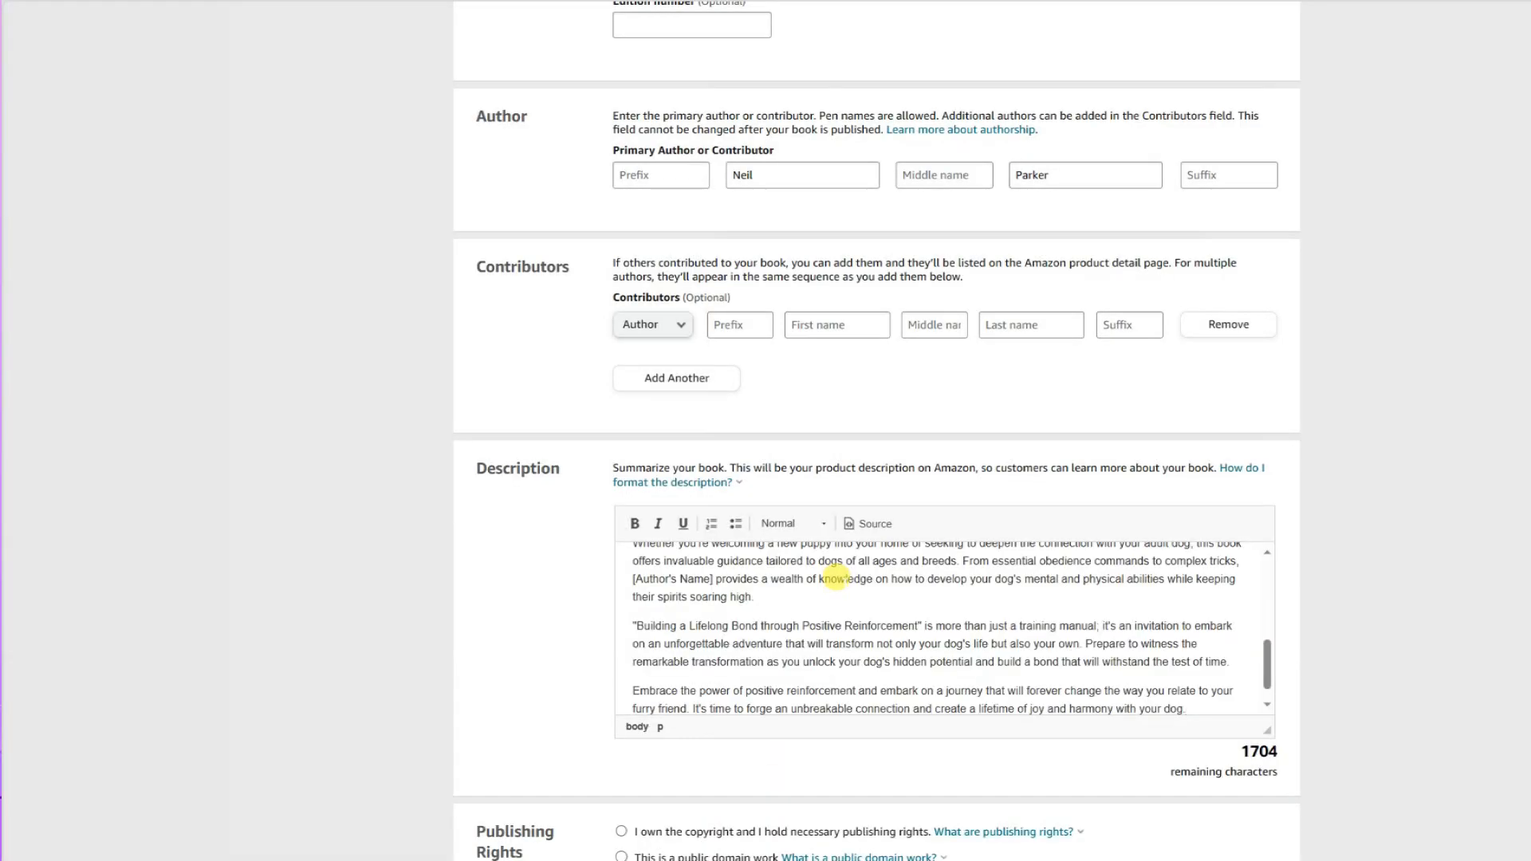
Make the first paragraph of the book description bold and check the rest of the text
scroll(834, 577, up, 5)
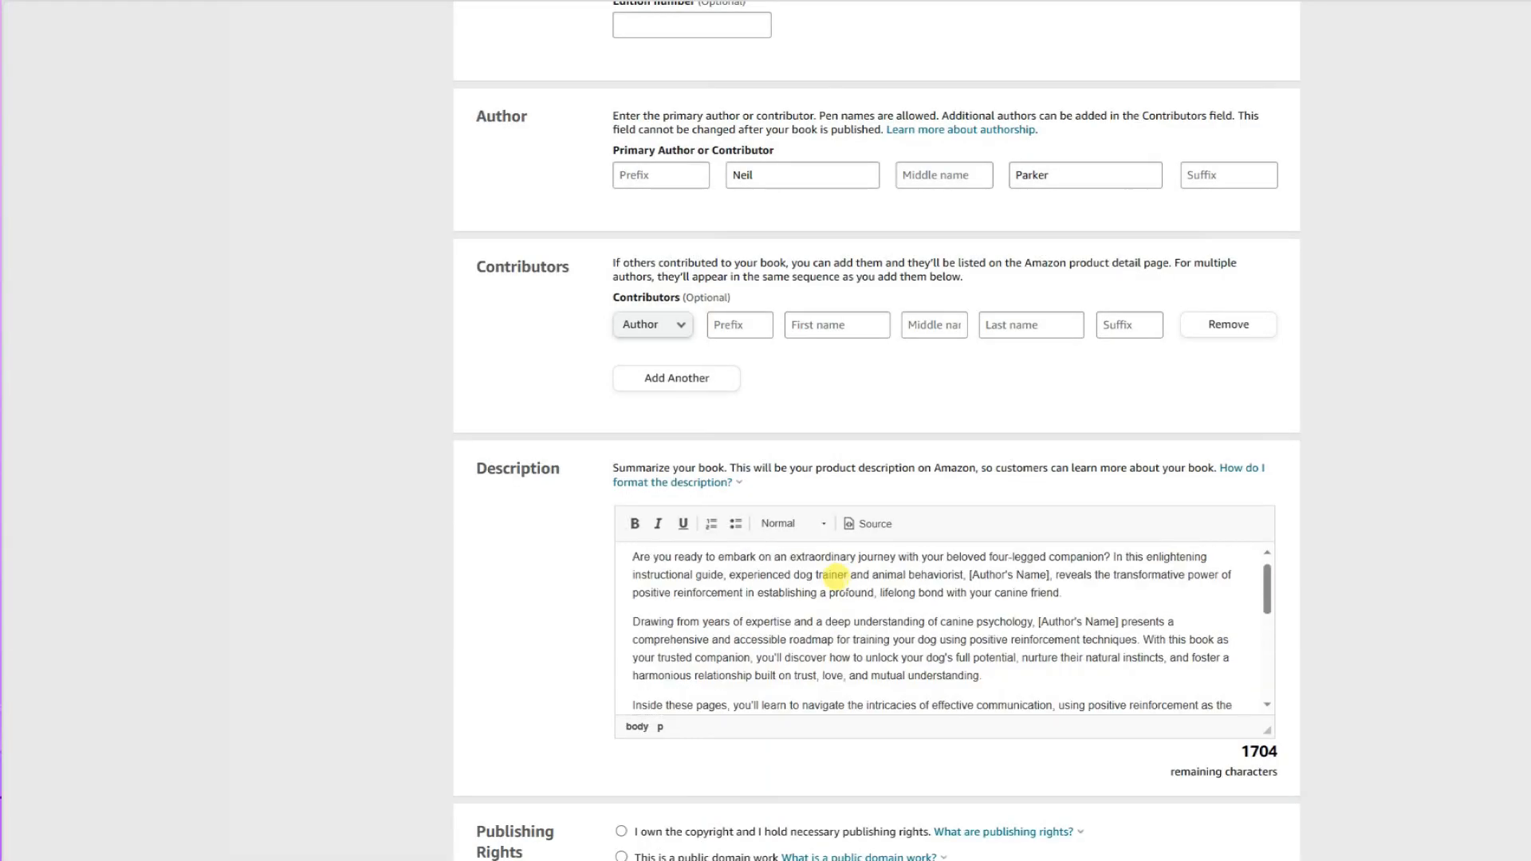
drag(1066, 604, 625, 567)
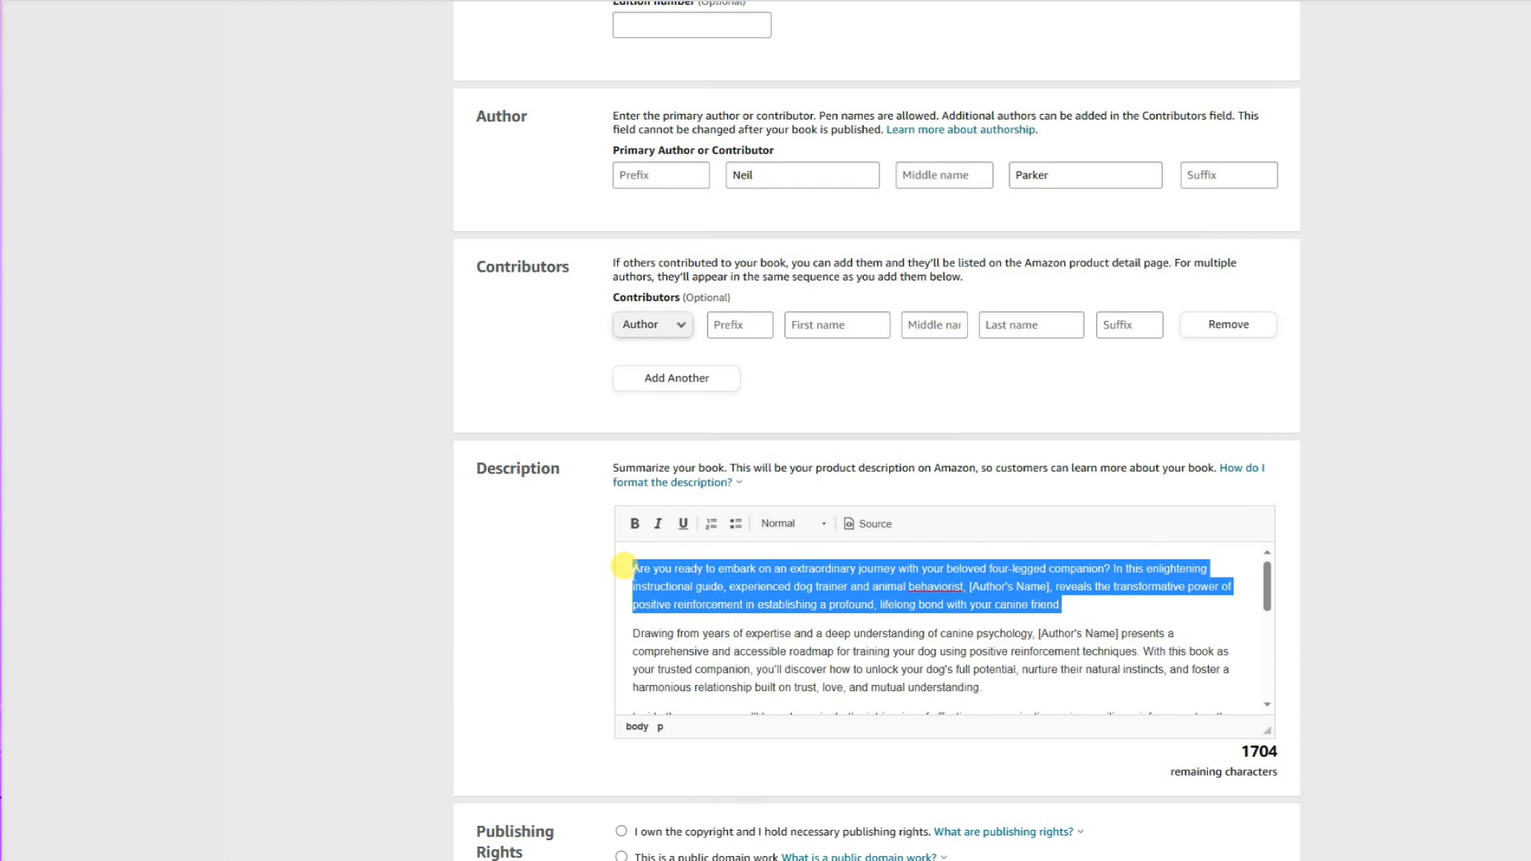
click(634, 523)
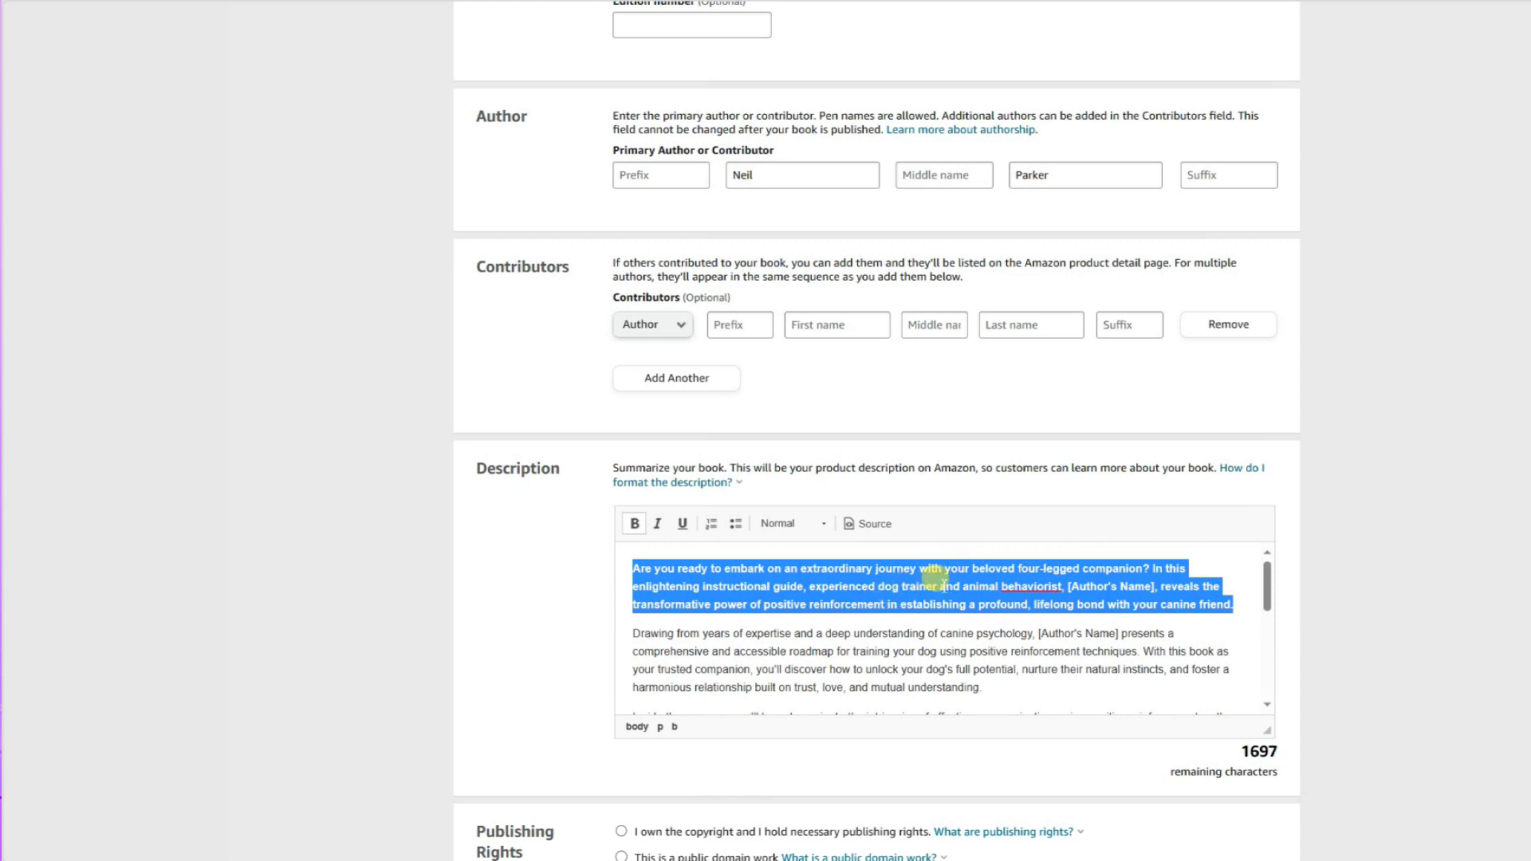
scroll(877, 630, down, 8)
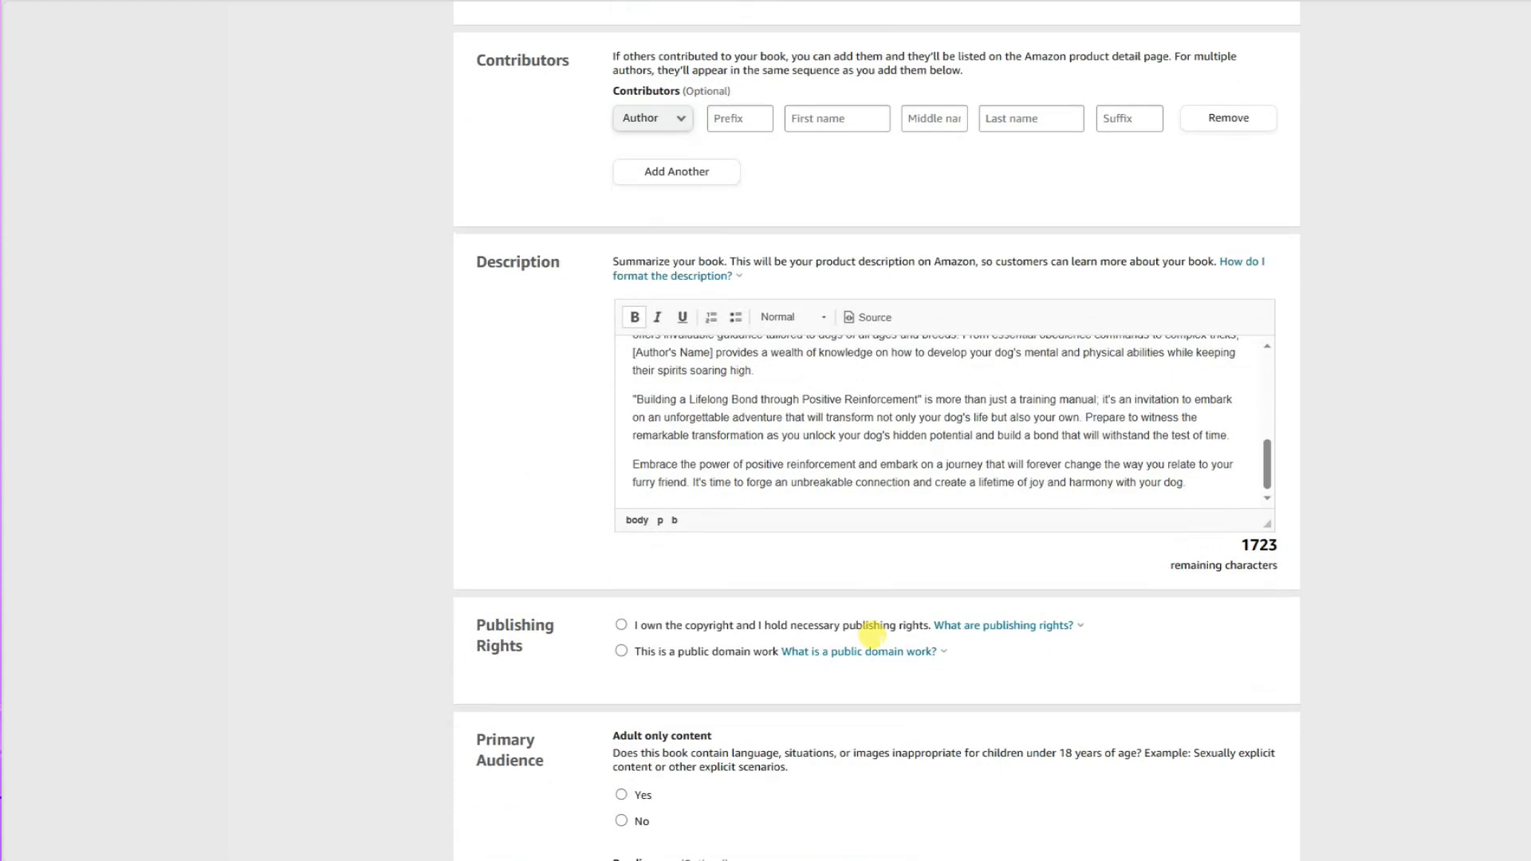
Declare ownership of the copyright and publishing rights, and mark the book as not containing adult-only content
click(621, 616)
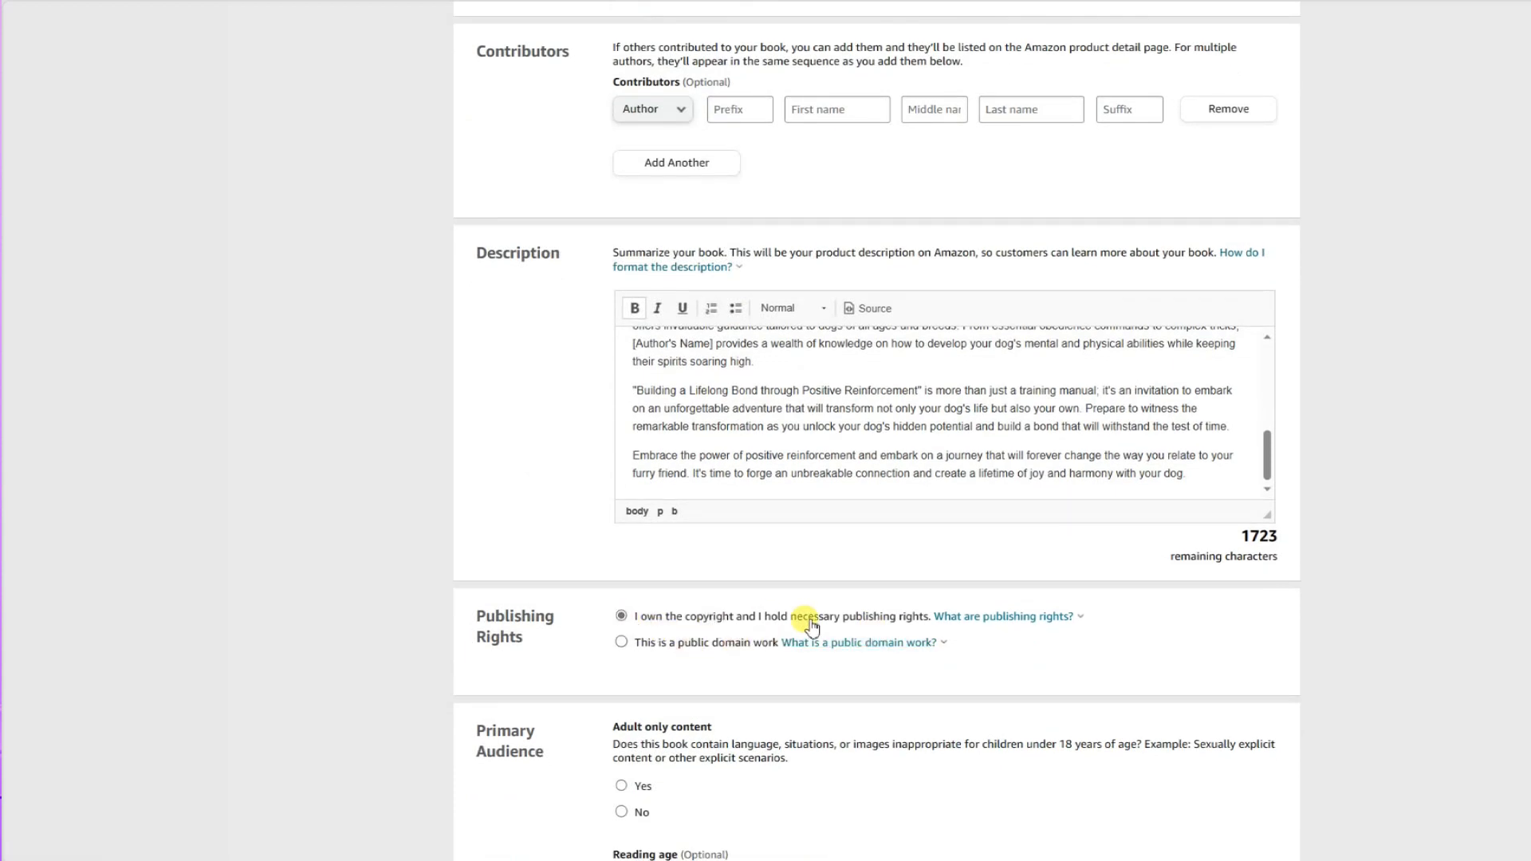
scroll(813, 619, down, 3)
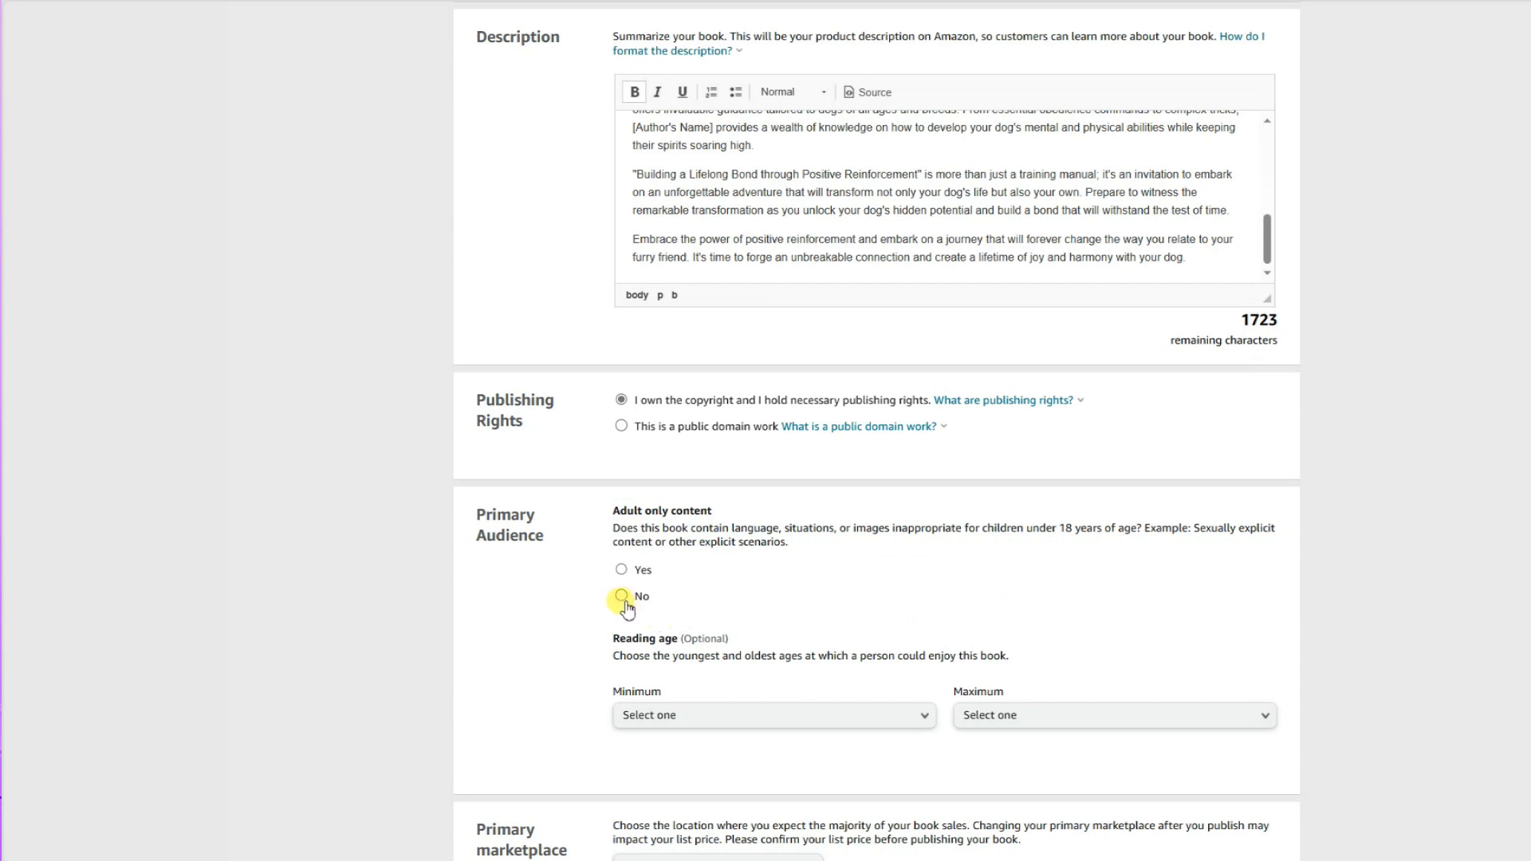
click(621, 597)
scroll(857, 607, down, 3)
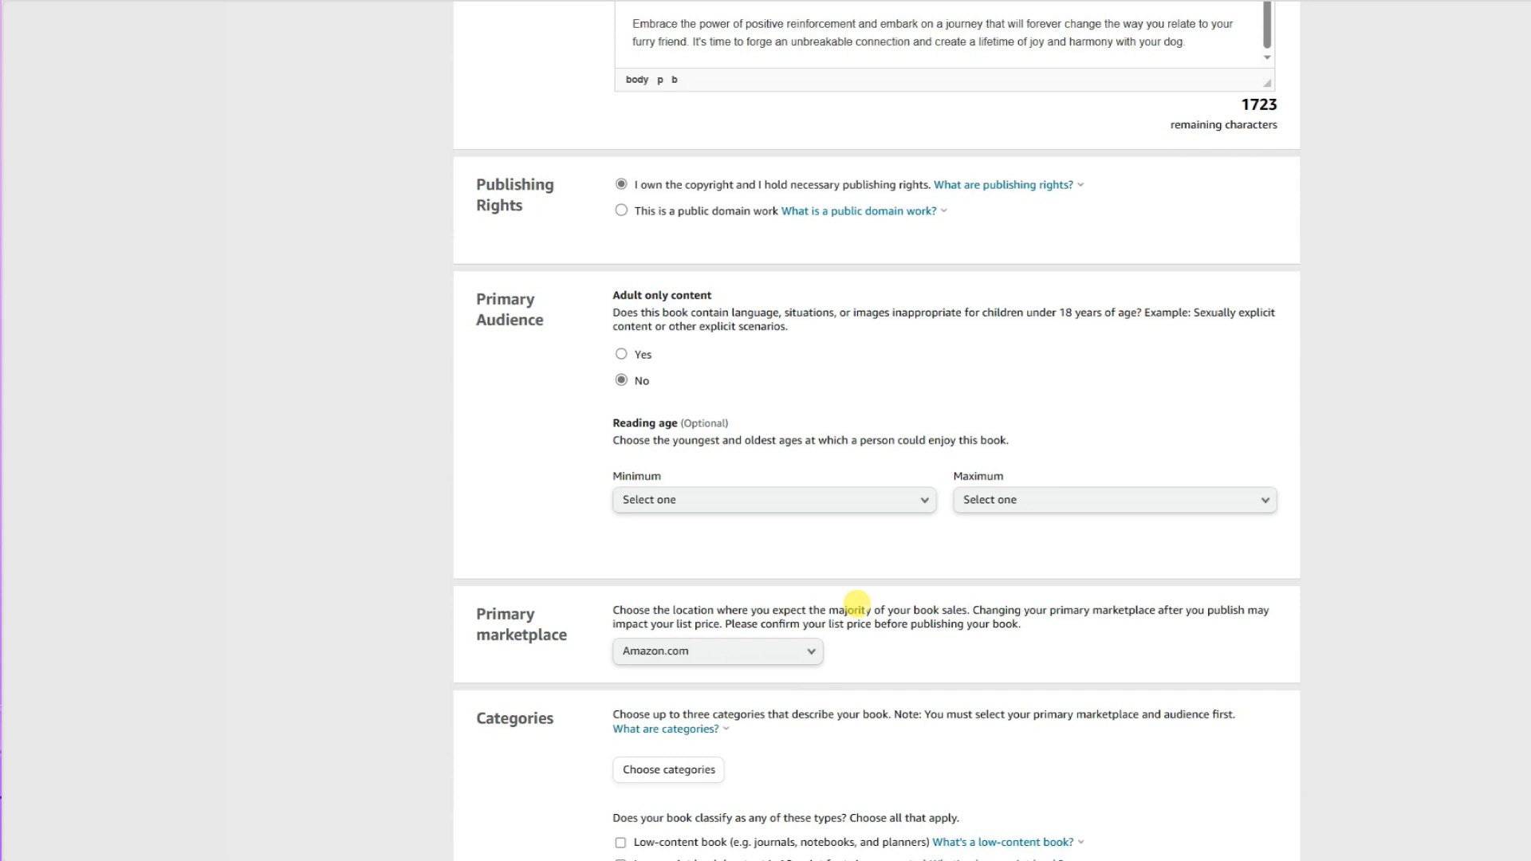
scroll(857, 603, down, 3)
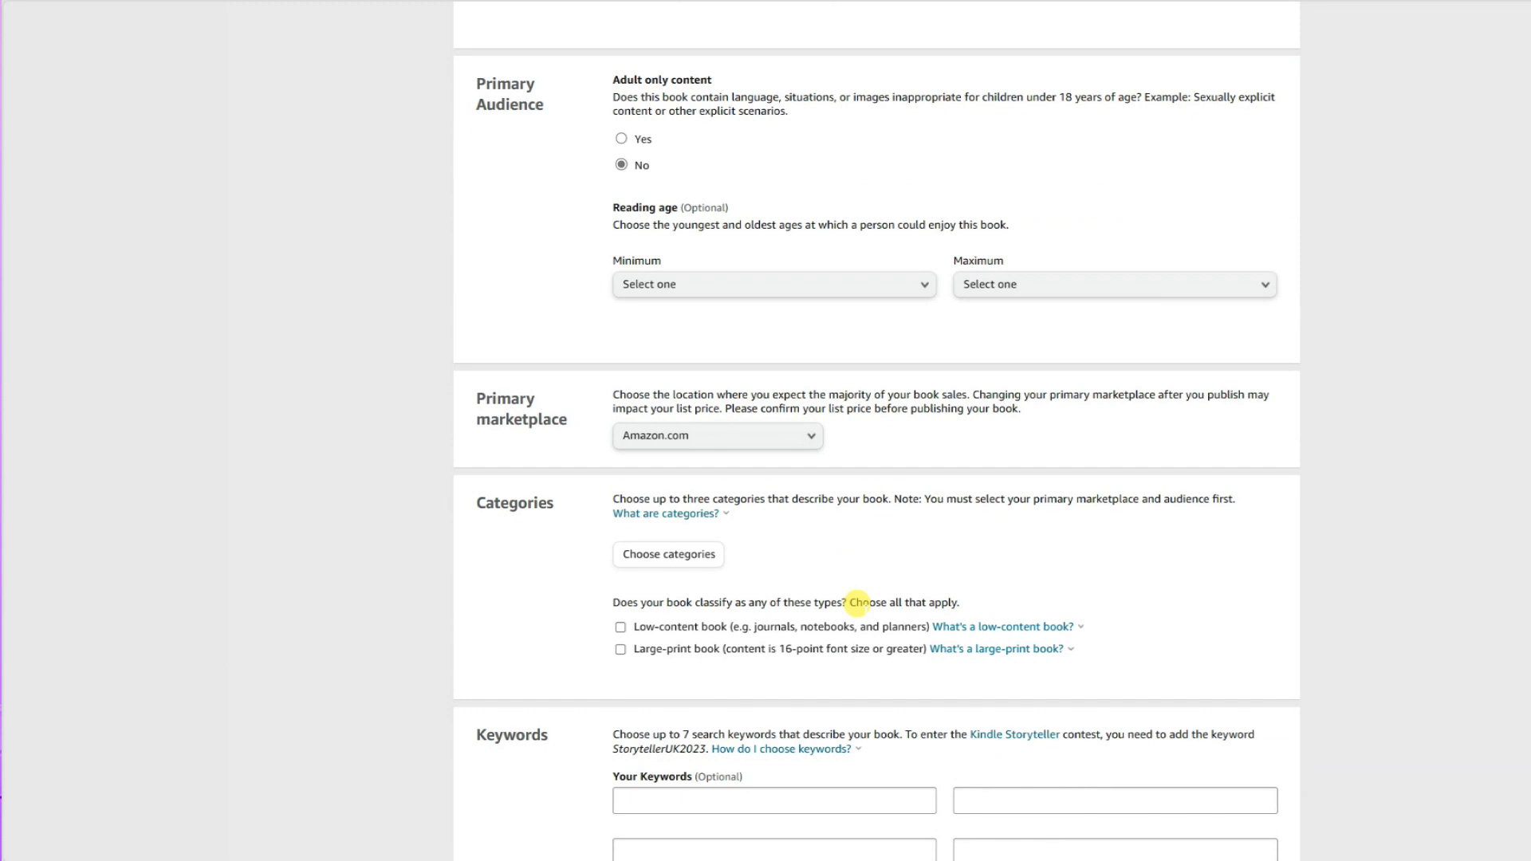
scroll(857, 603, down, 3)
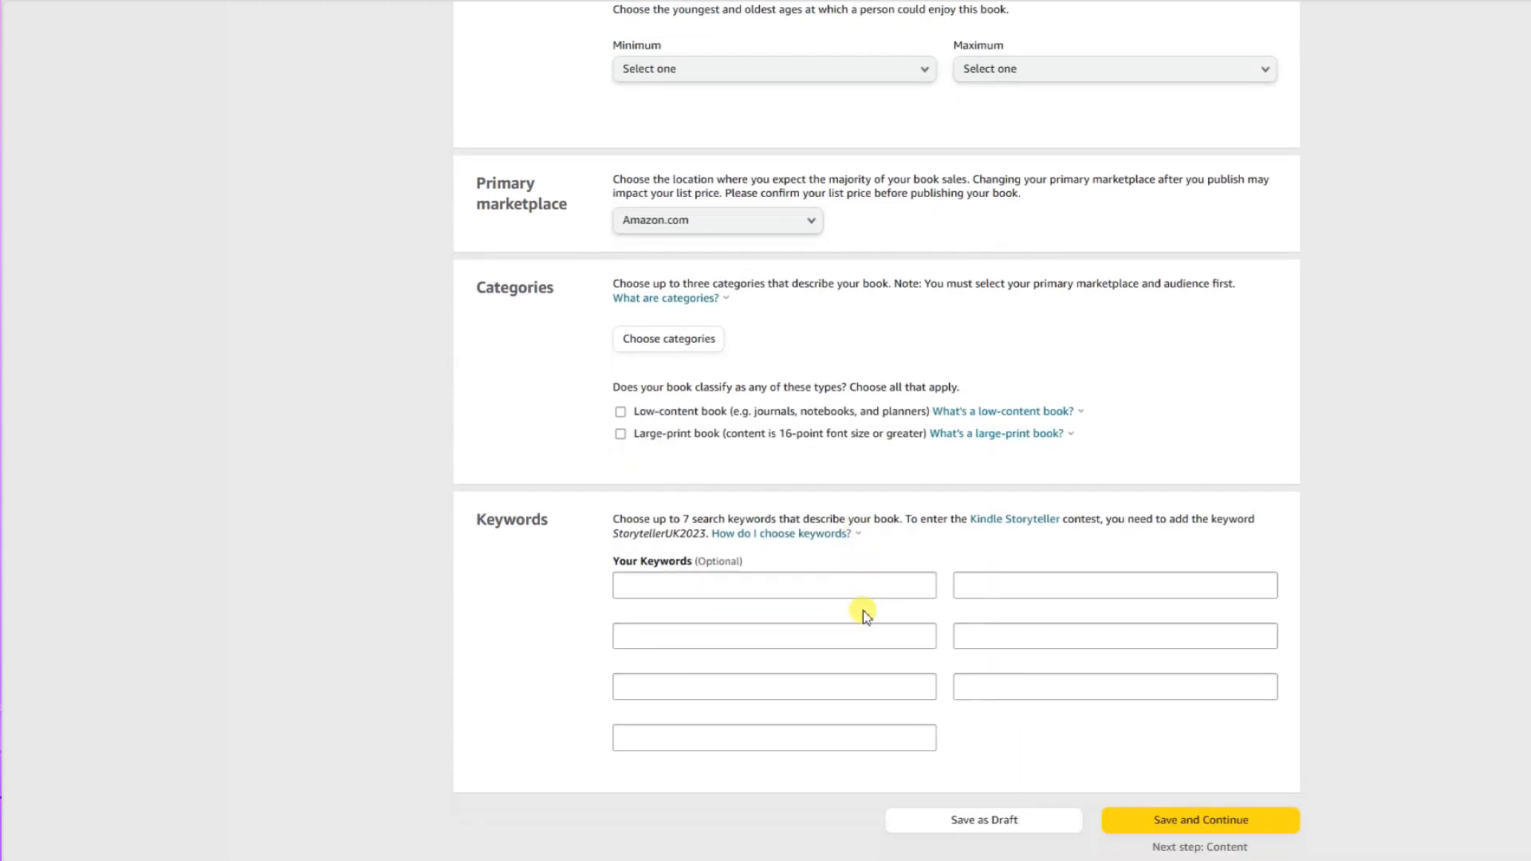
click(679, 344)
click(653, 419)
click(797, 520)
click(784, 478)
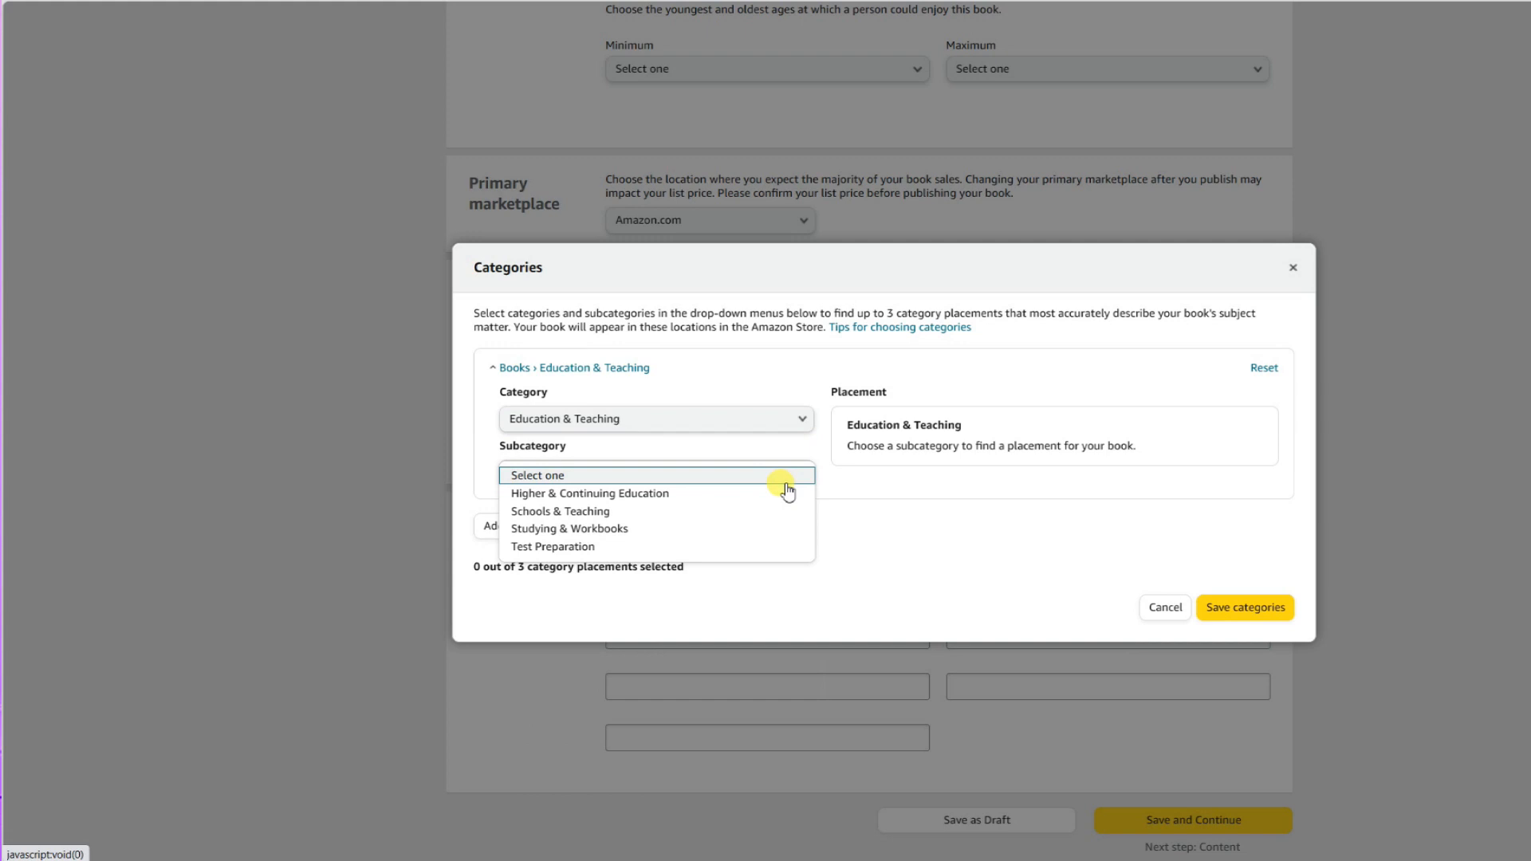
click(938, 532)
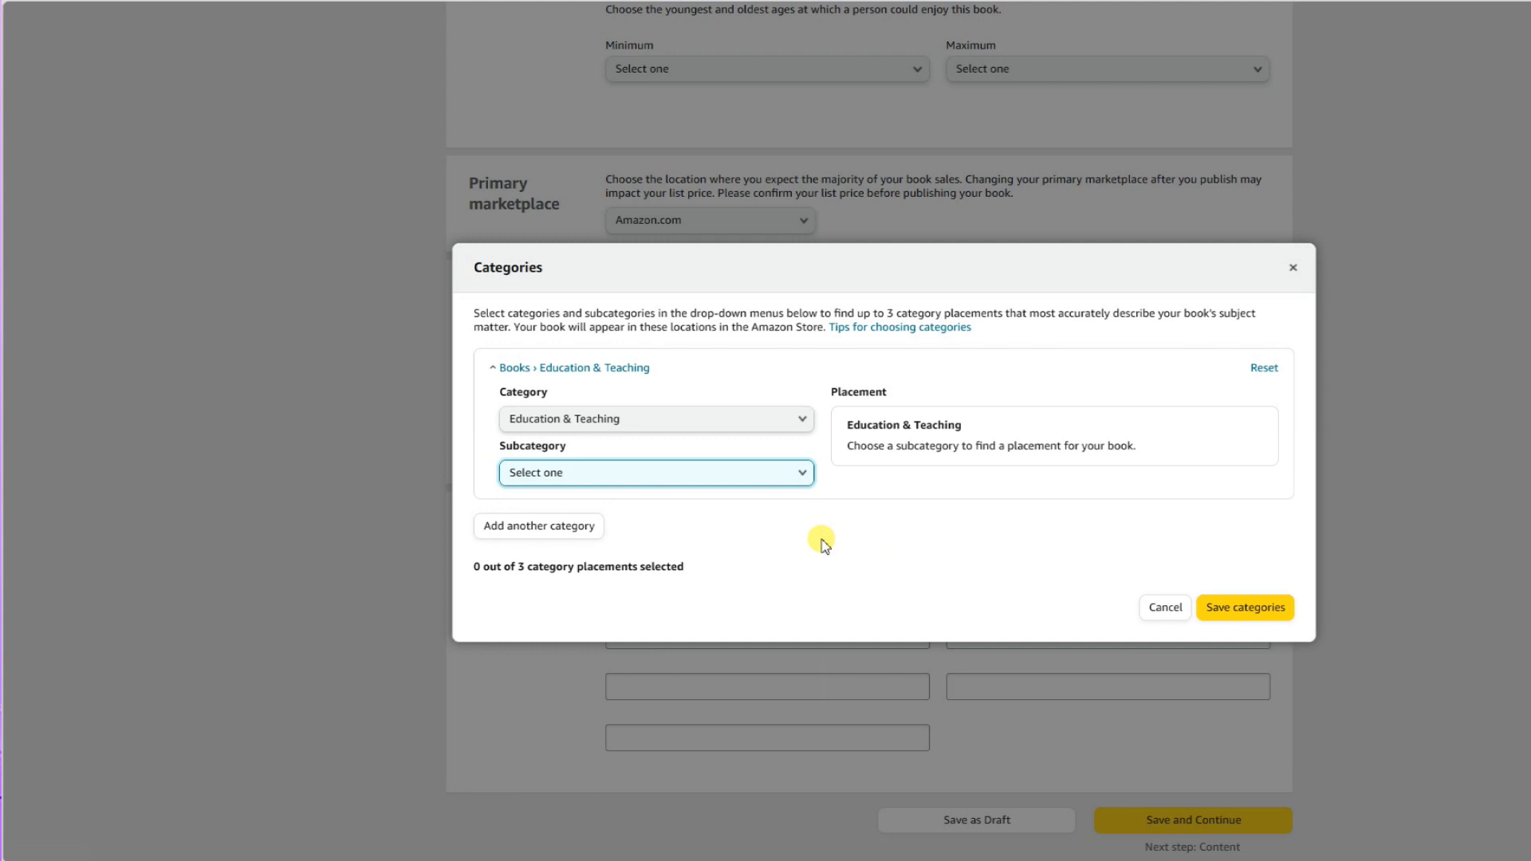
click(1166, 607)
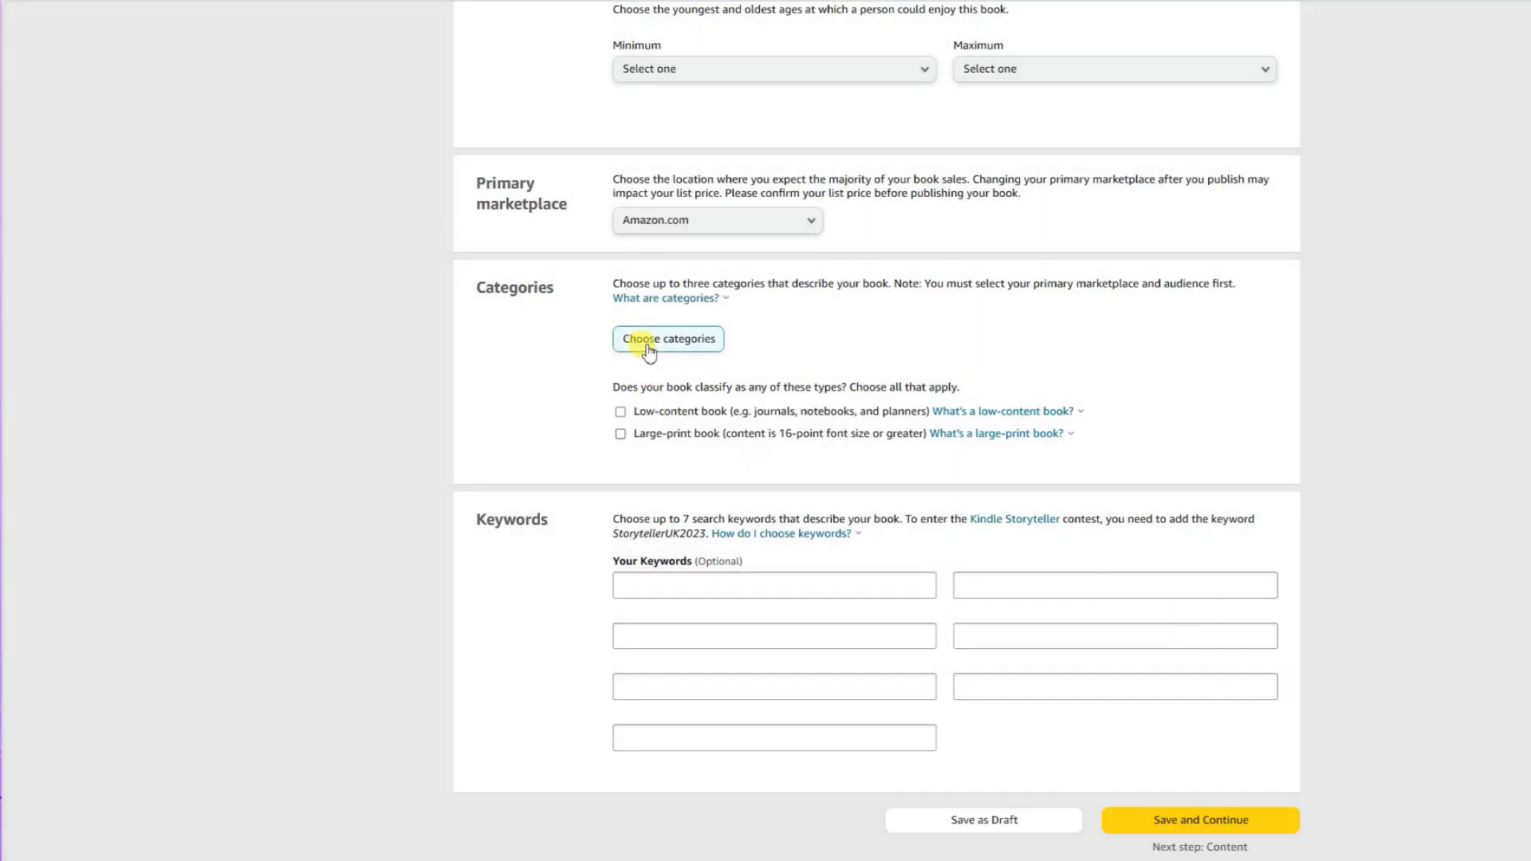
Open Publisher Rocket's Category Search and look up "dog training" across all formats
click(647, 339)
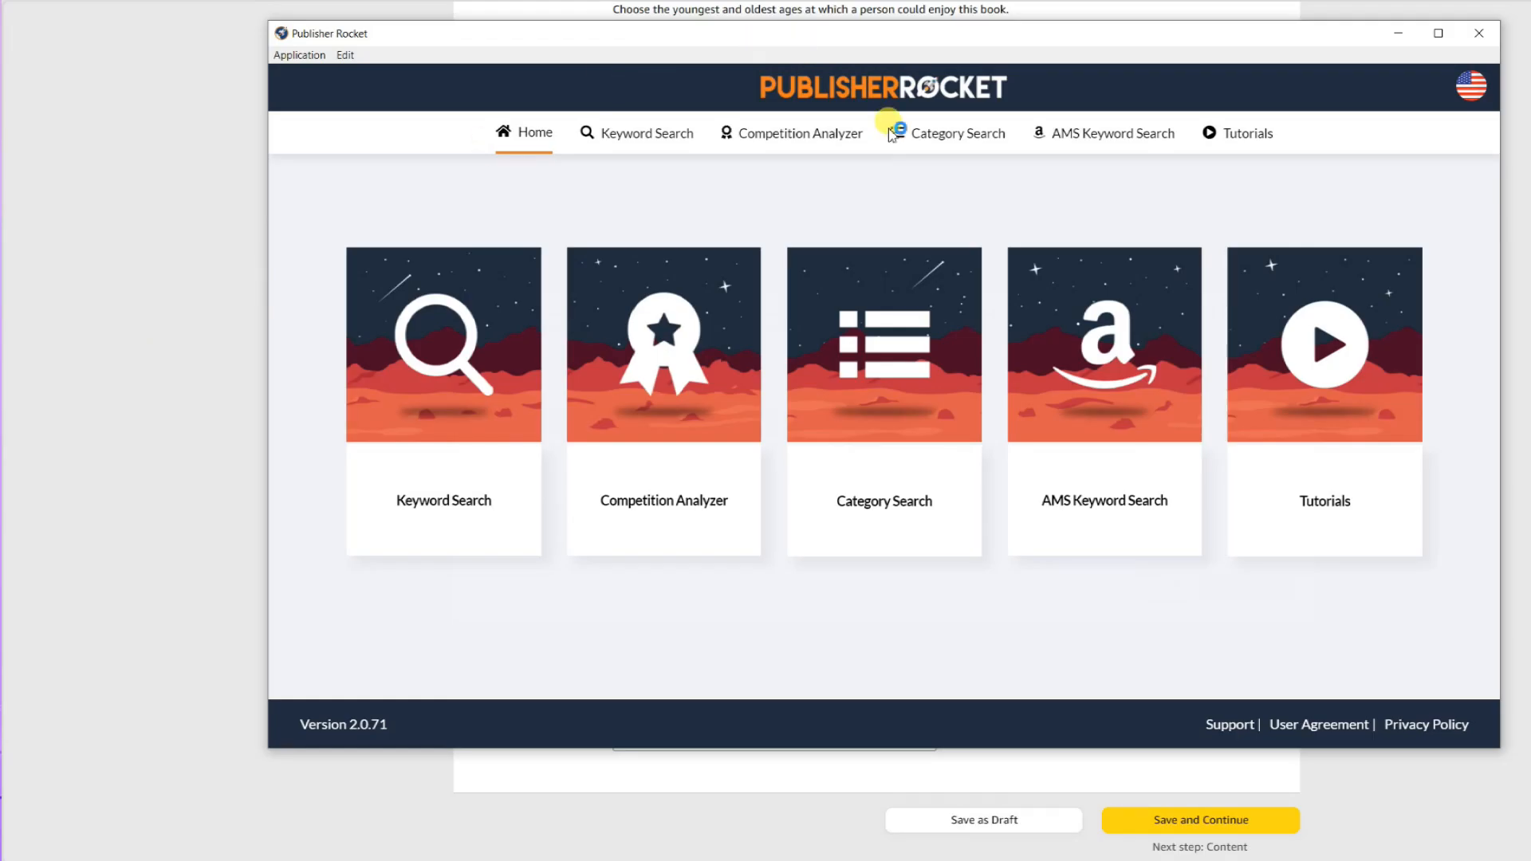
click(943, 137)
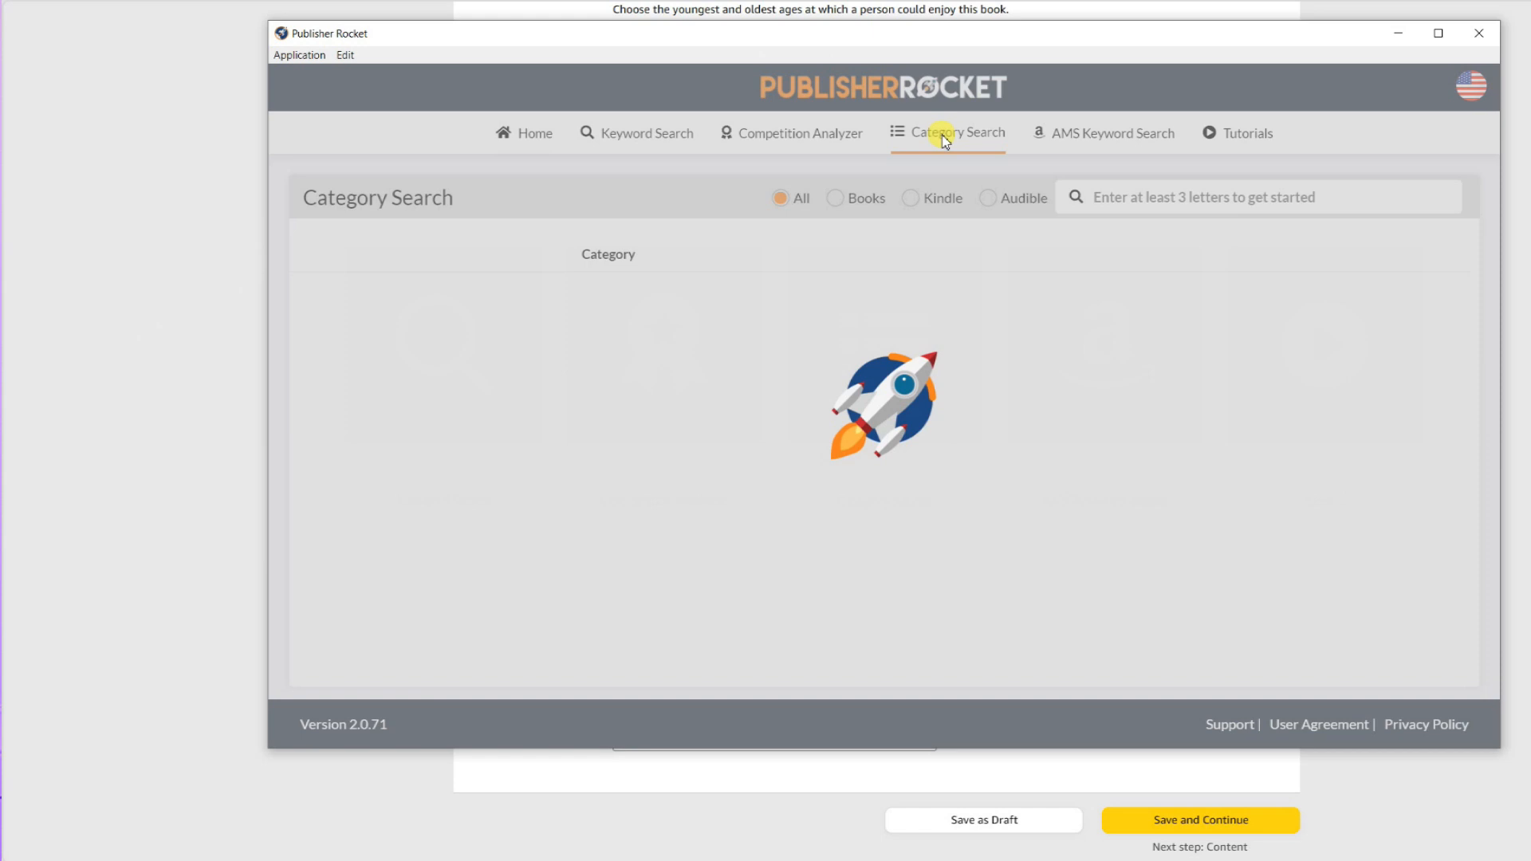
click(1134, 195)
text(dog training)
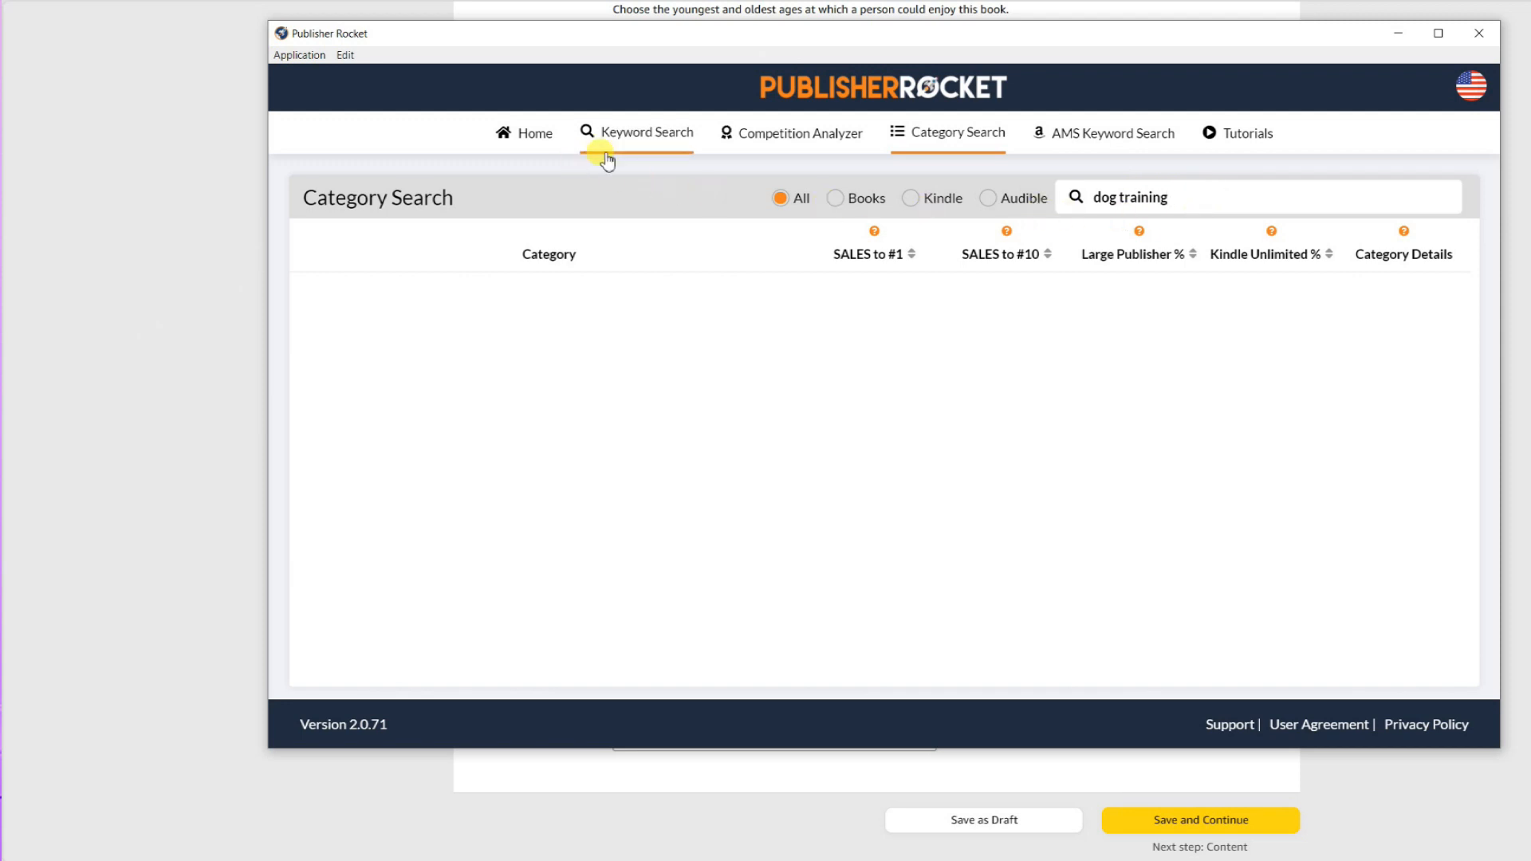
Run a Competition Analyzer search in Books for "dog training book" and view the categories of the first listed book
click(800, 142)
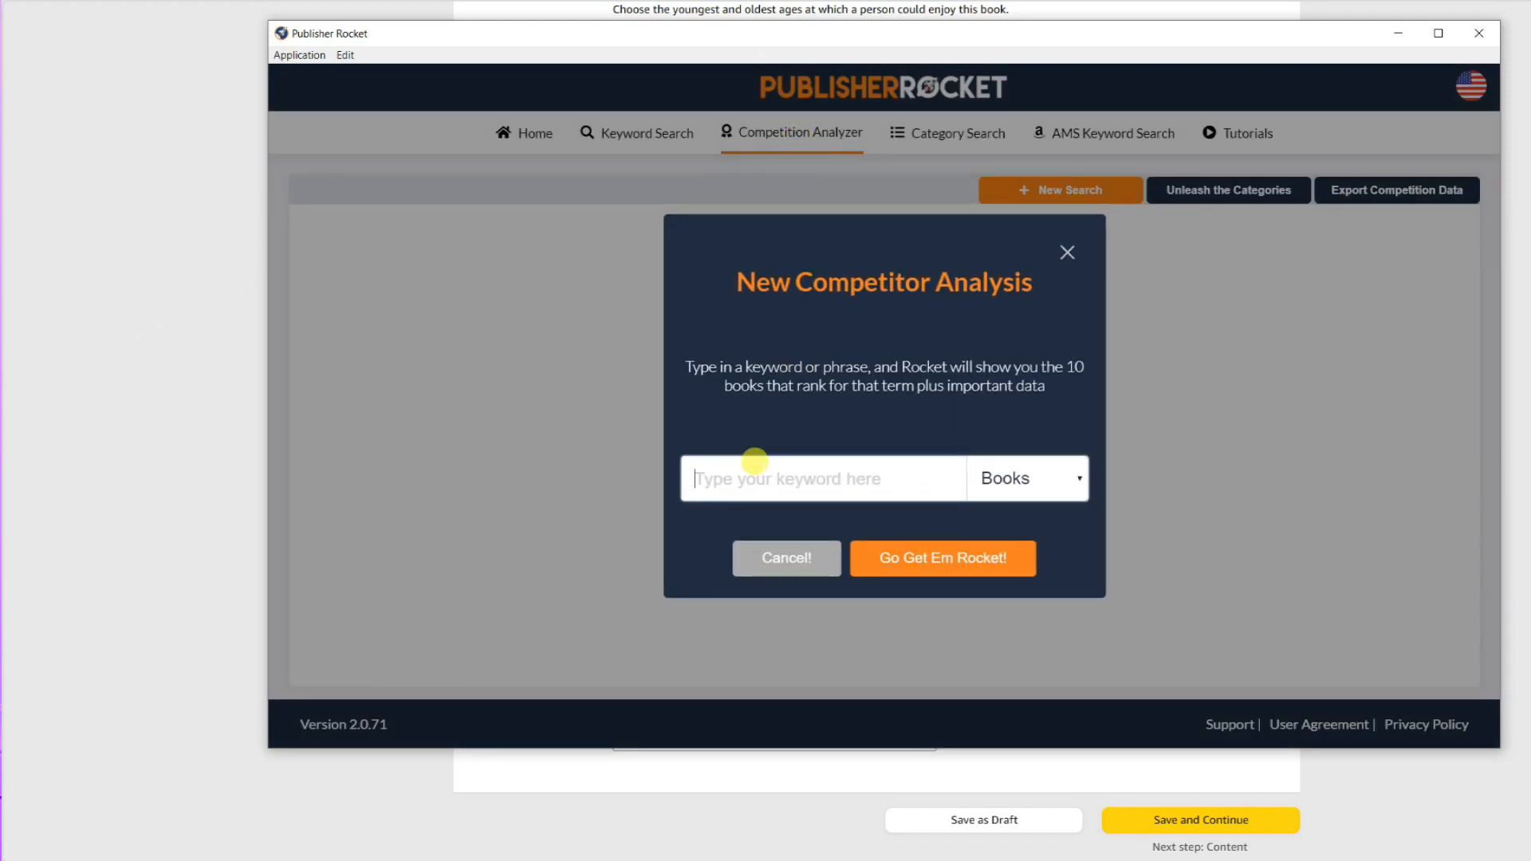
text(dog training book)
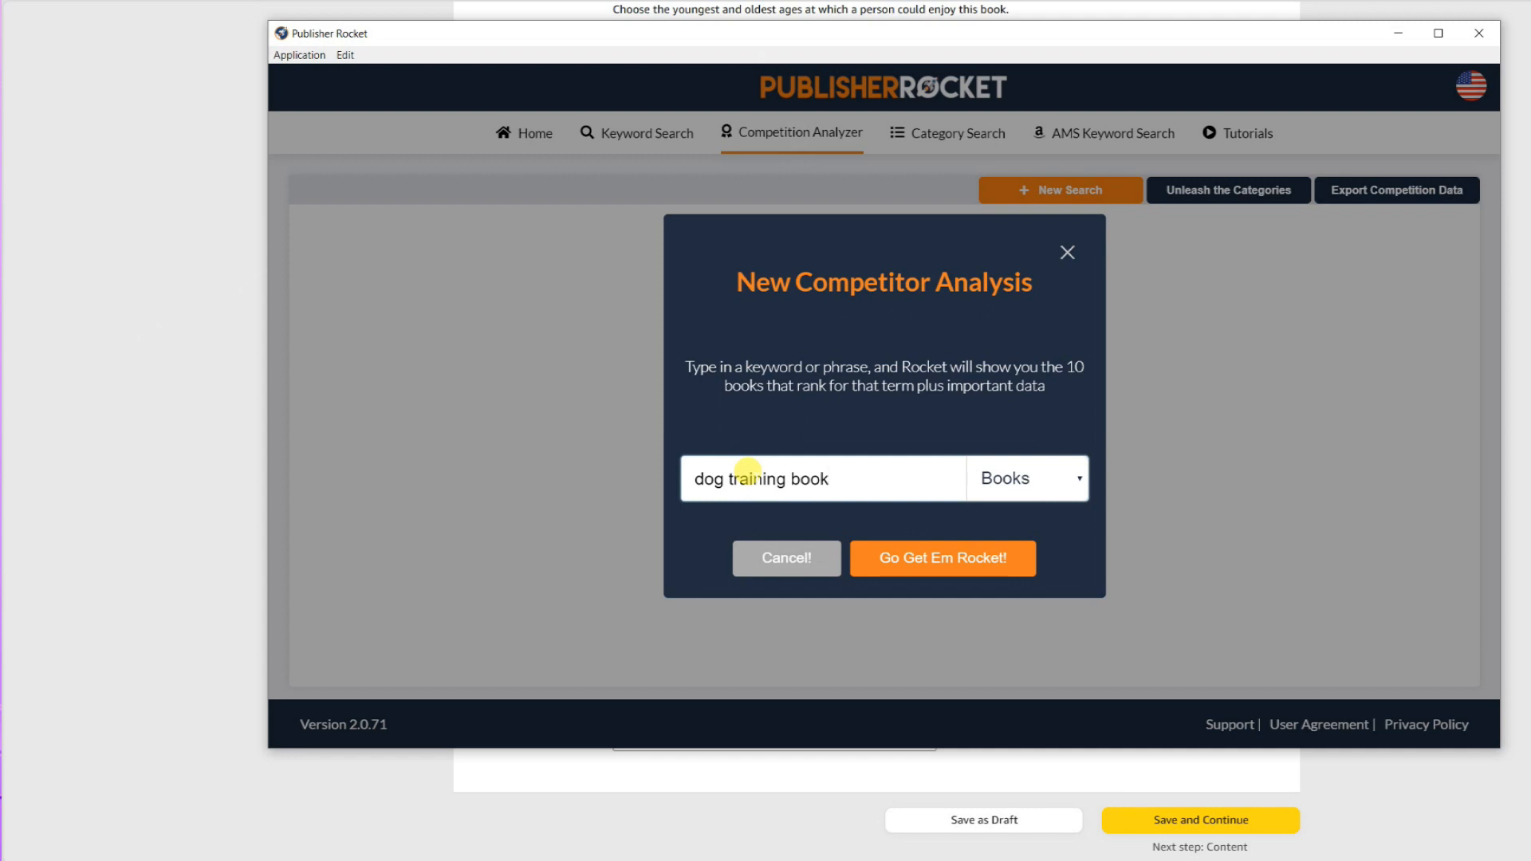
click(881, 558)
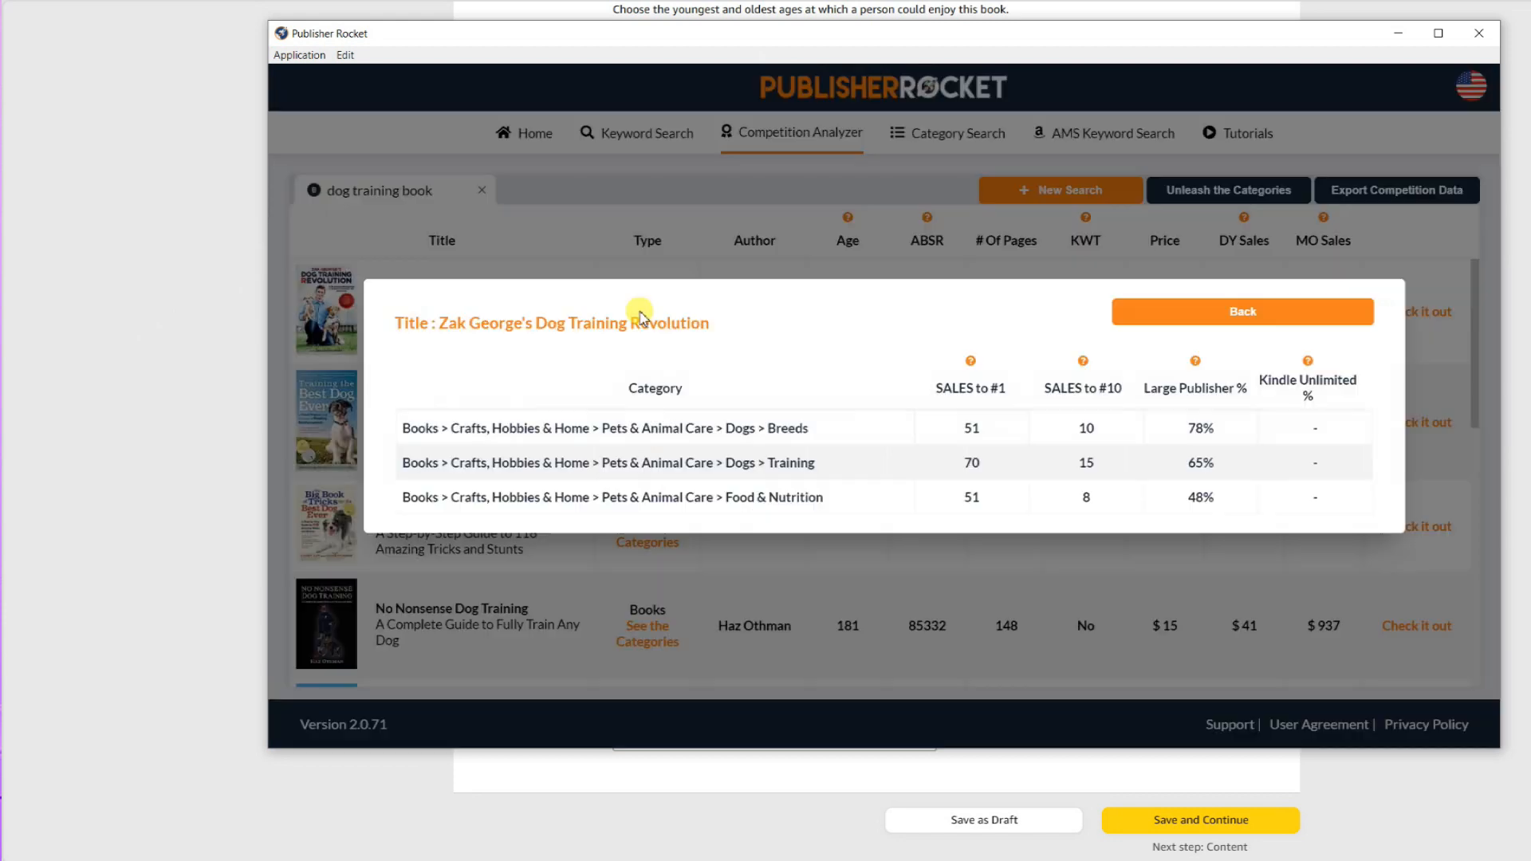
click(408, 309)
Switch back to KDP and review the book's current categories and the Keywords section
key(alt+Tab)
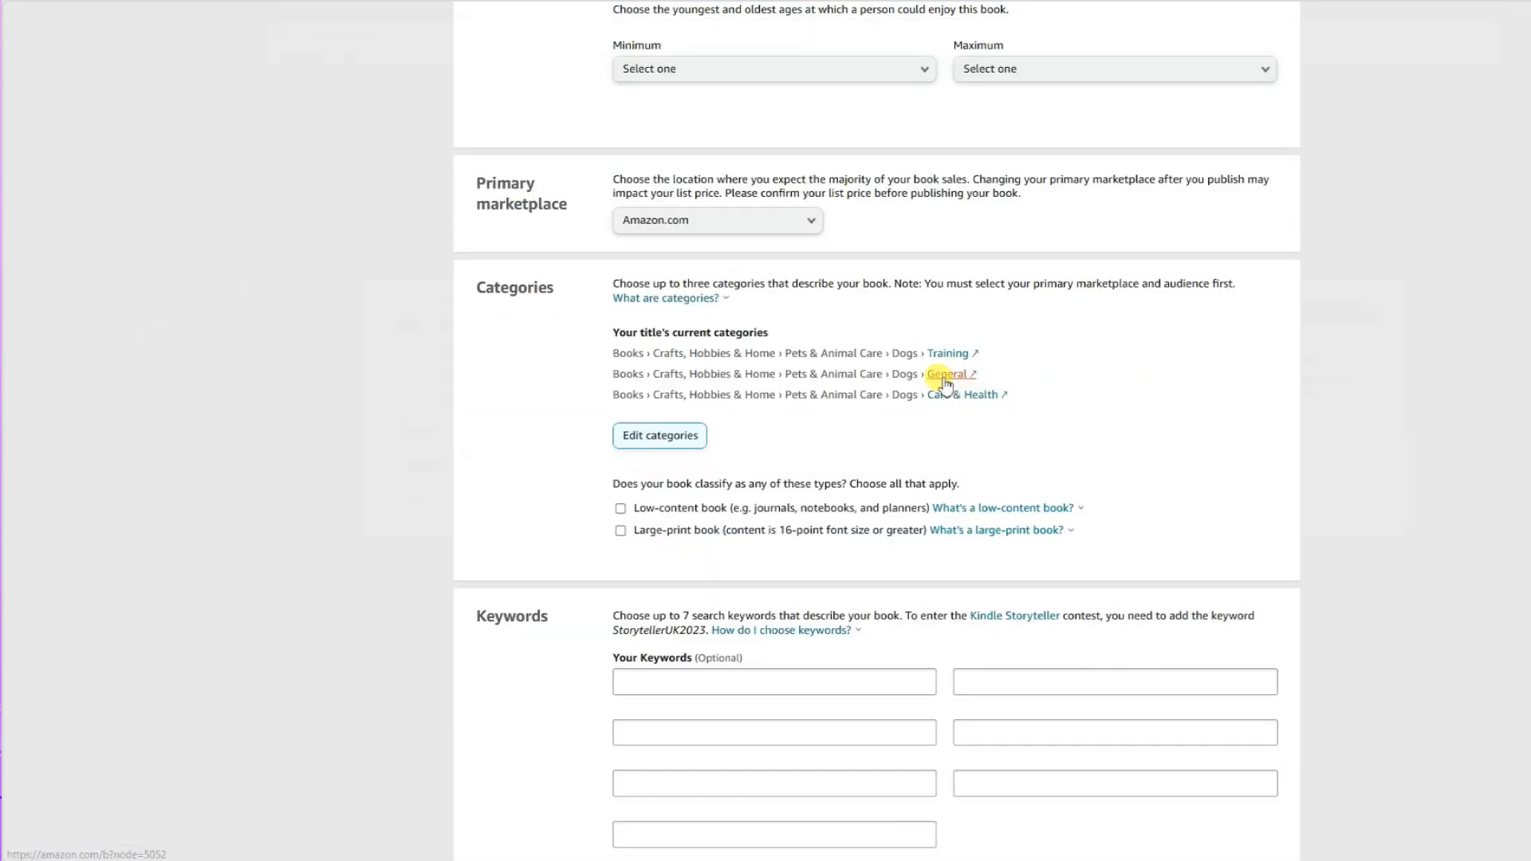
scroll(785, 562, down, 2)
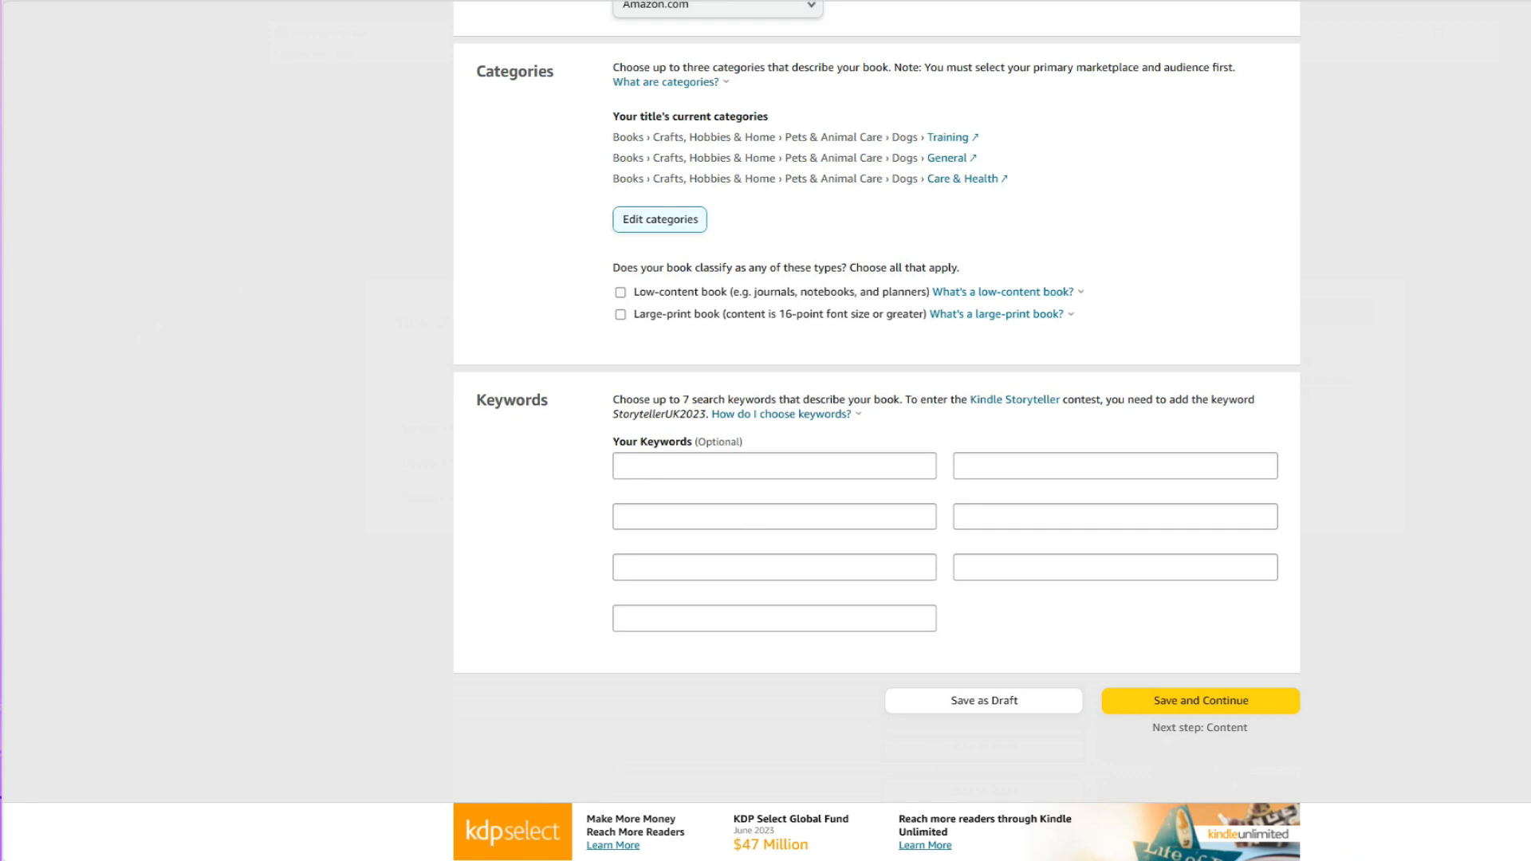
In Publisher Rocket, search book keywords for "dog training book" and analyze "dog training books best sellers" and "dog training book akc"
key(alt+Tab)
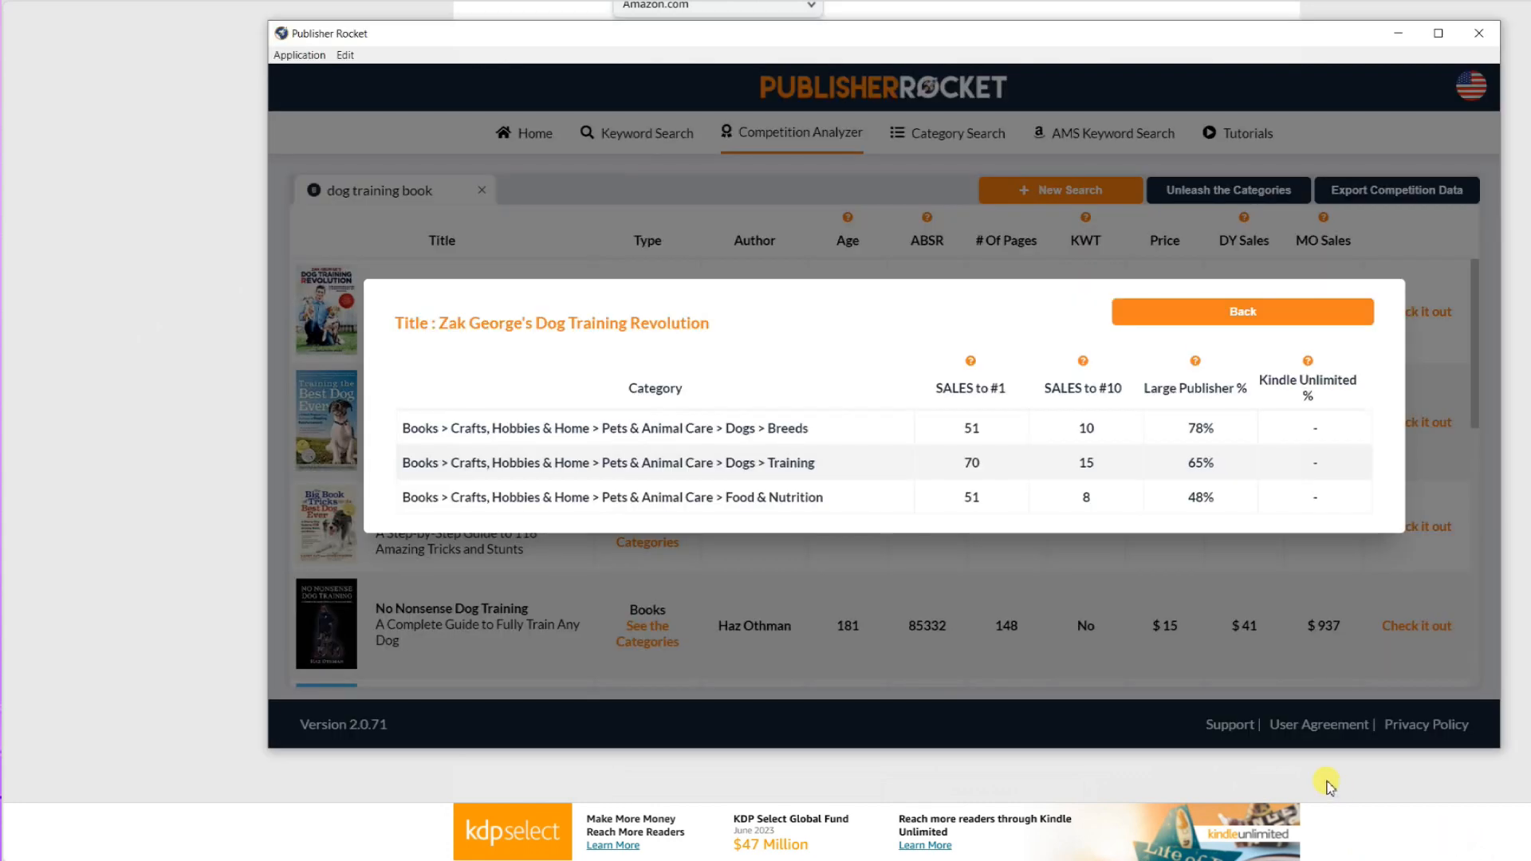
click(1274, 313)
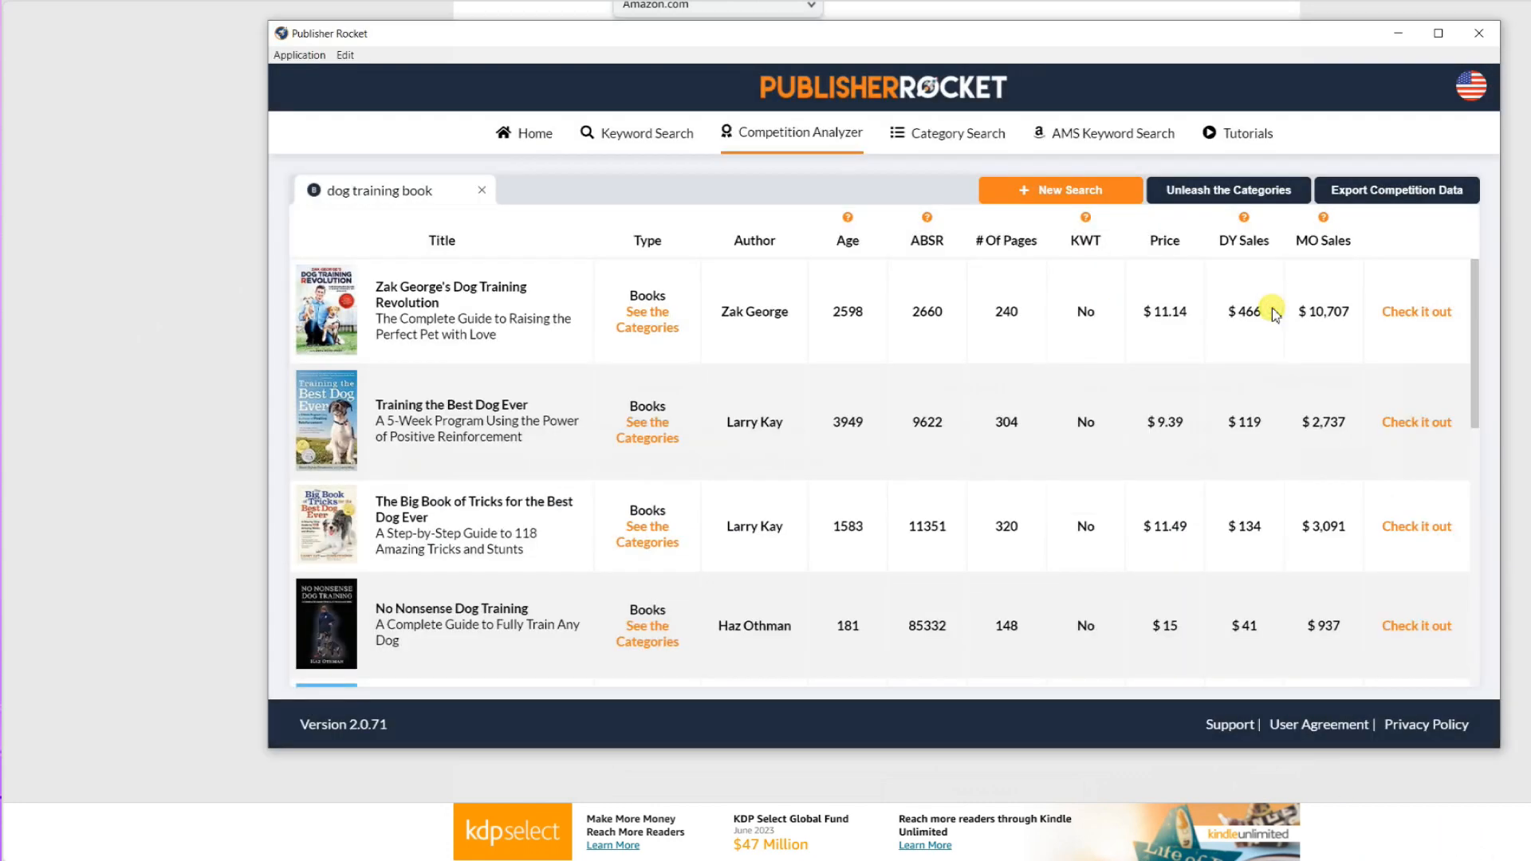
click(661, 137)
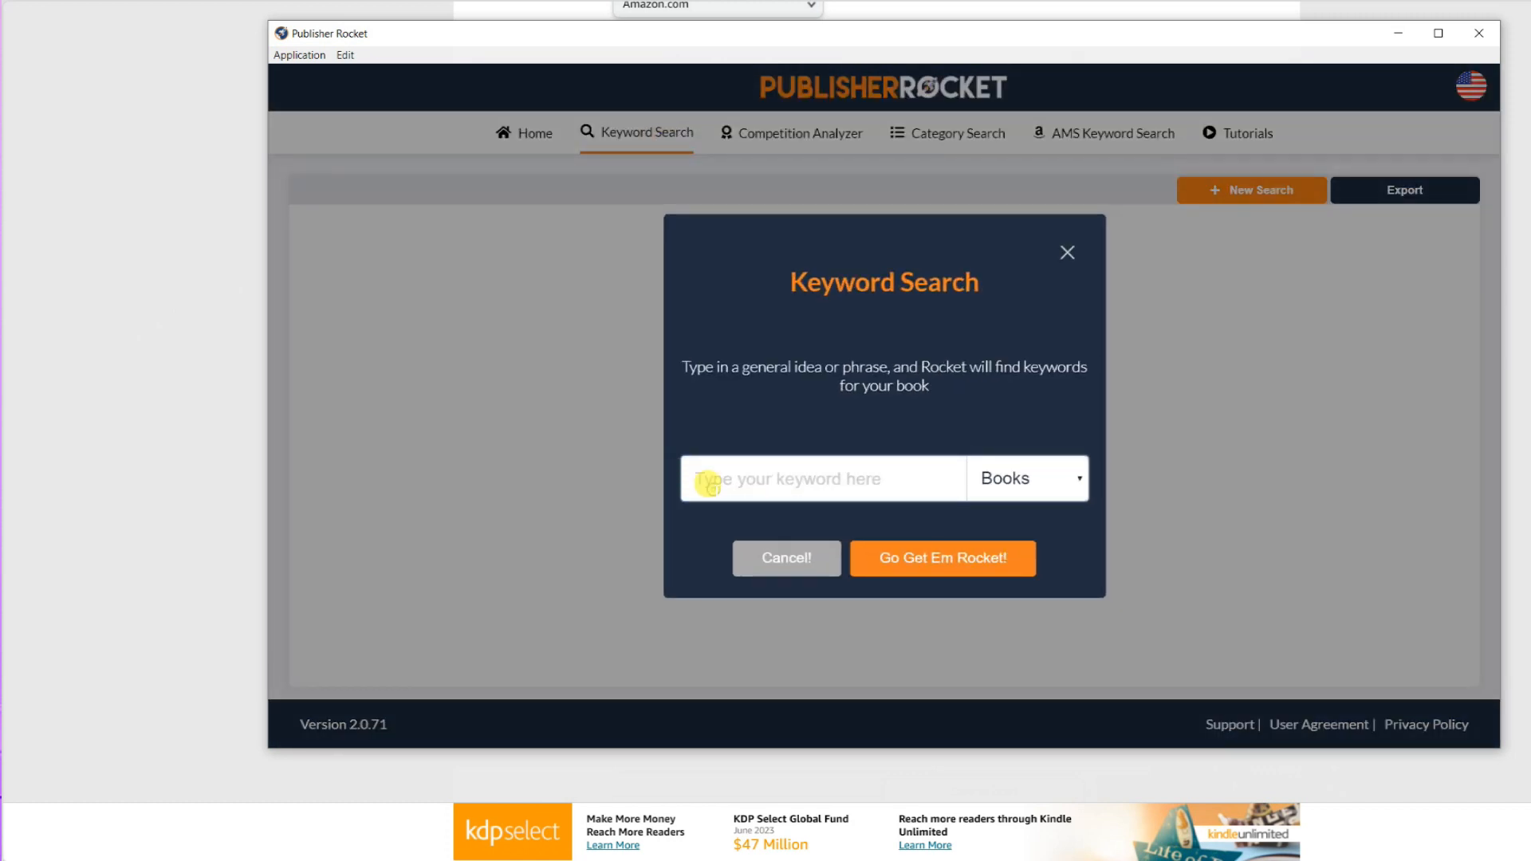
text(dog training book)
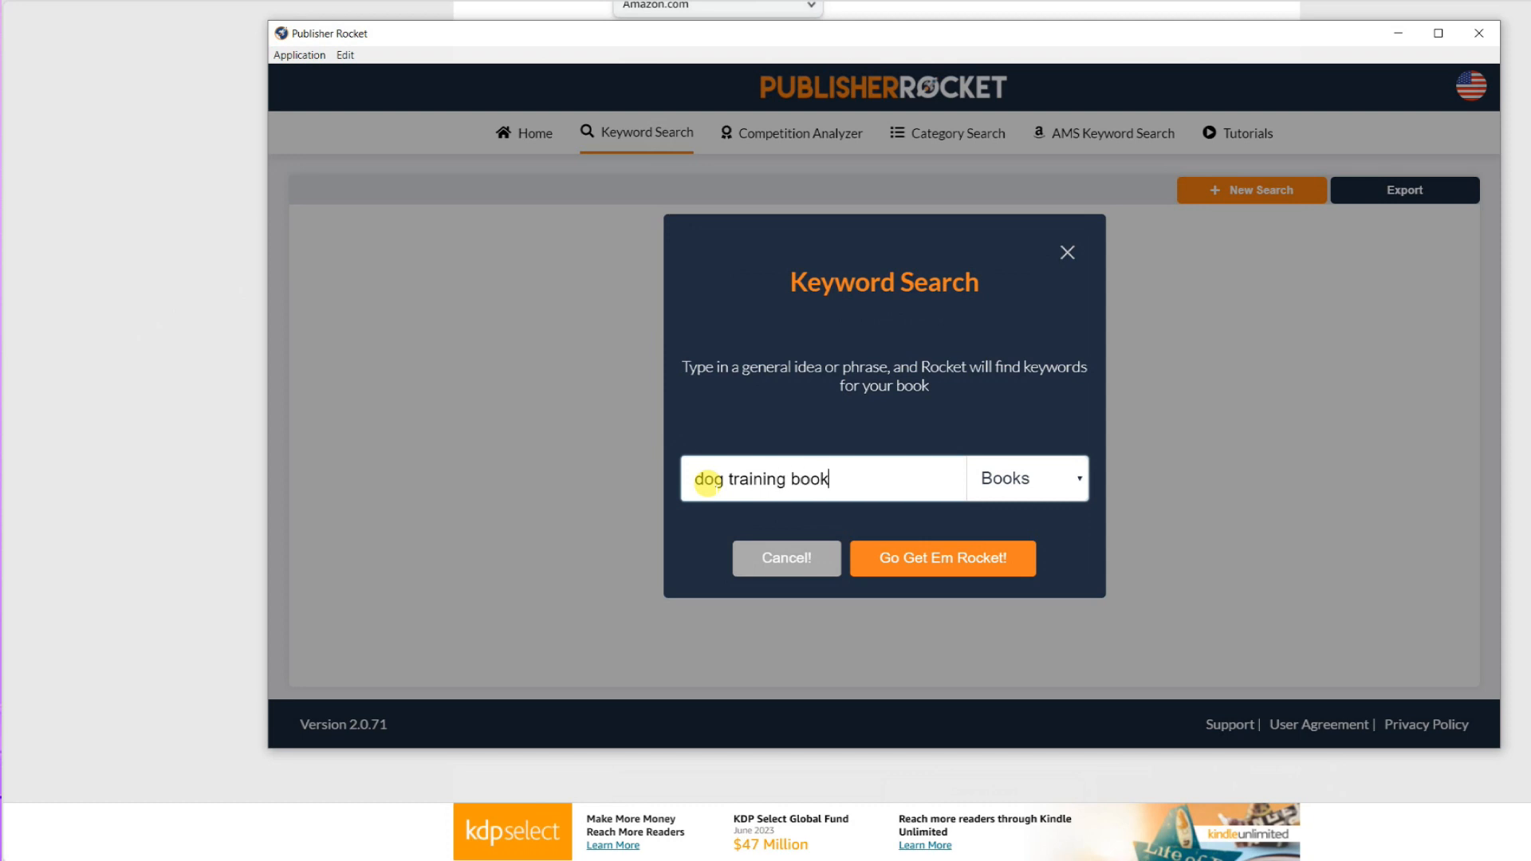
click(914, 553)
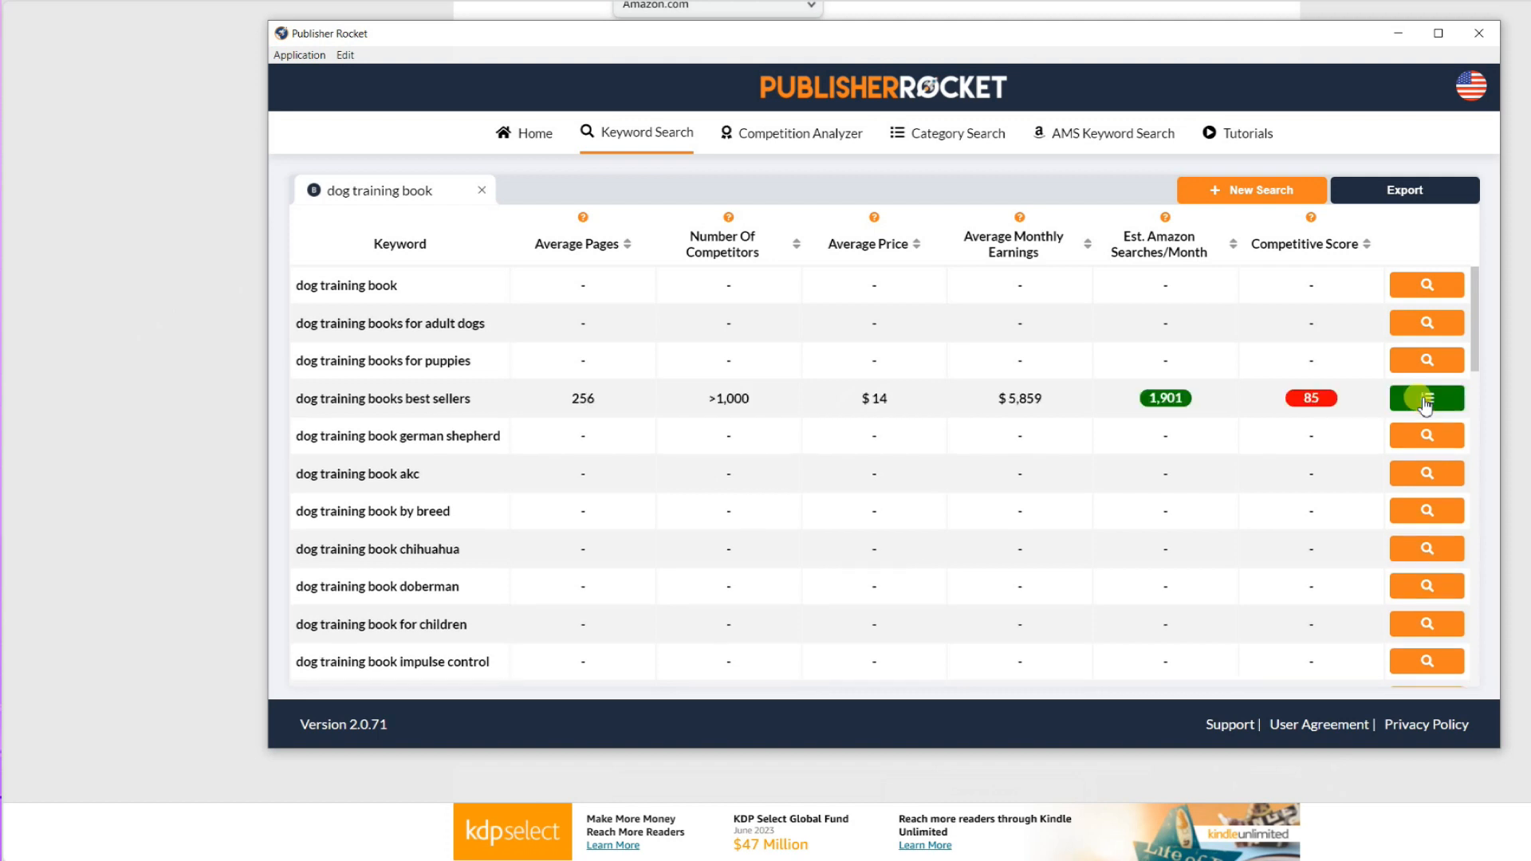
mouse_move(1164, 399)
click(1435, 479)
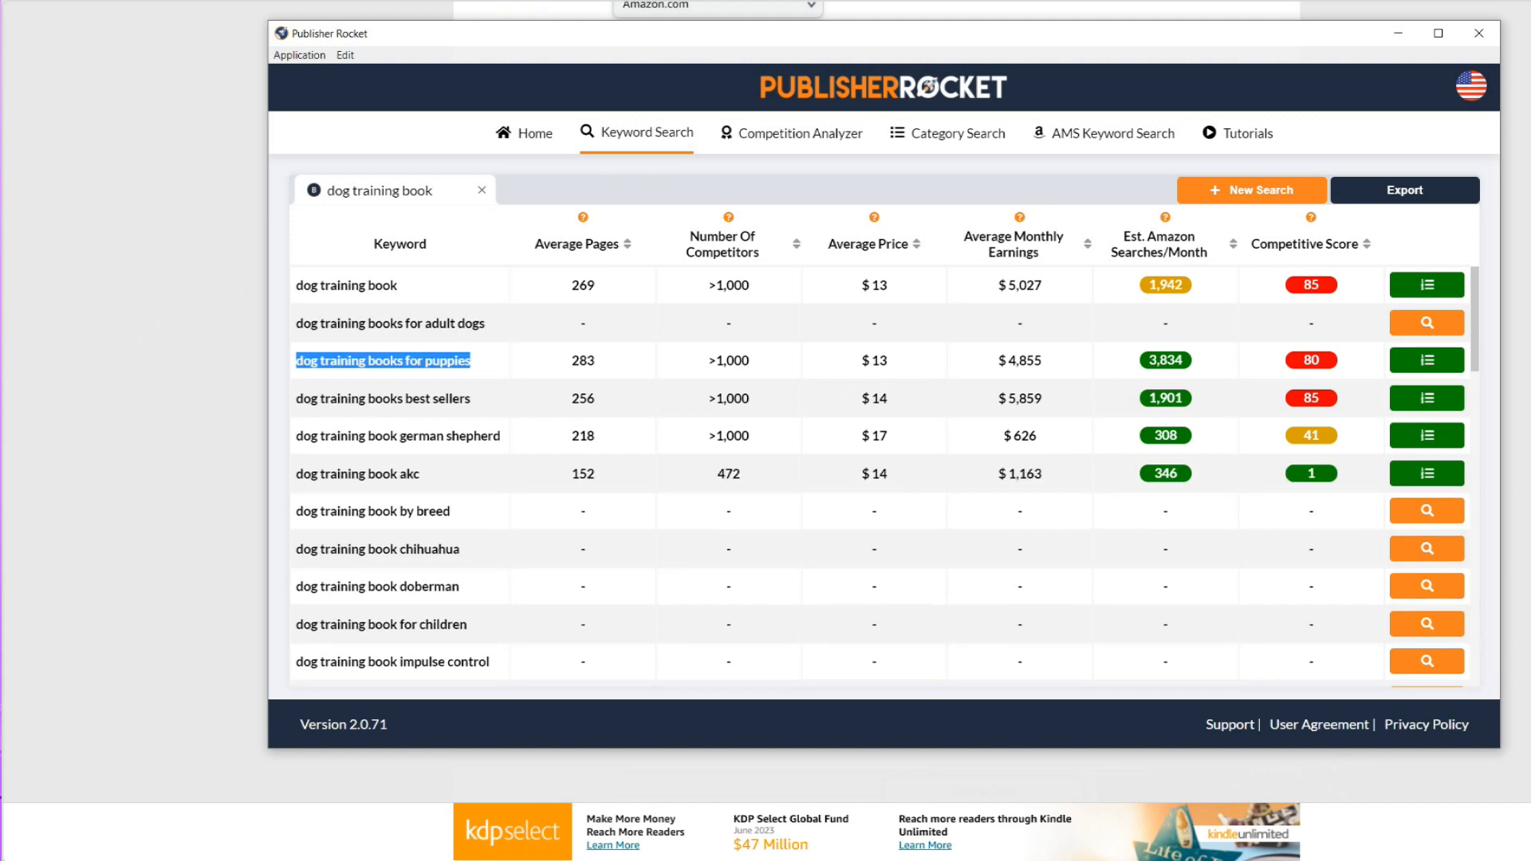
Switch to KDP and enter "dog training books for puppies" as the second keyword
key(alt+Tab)
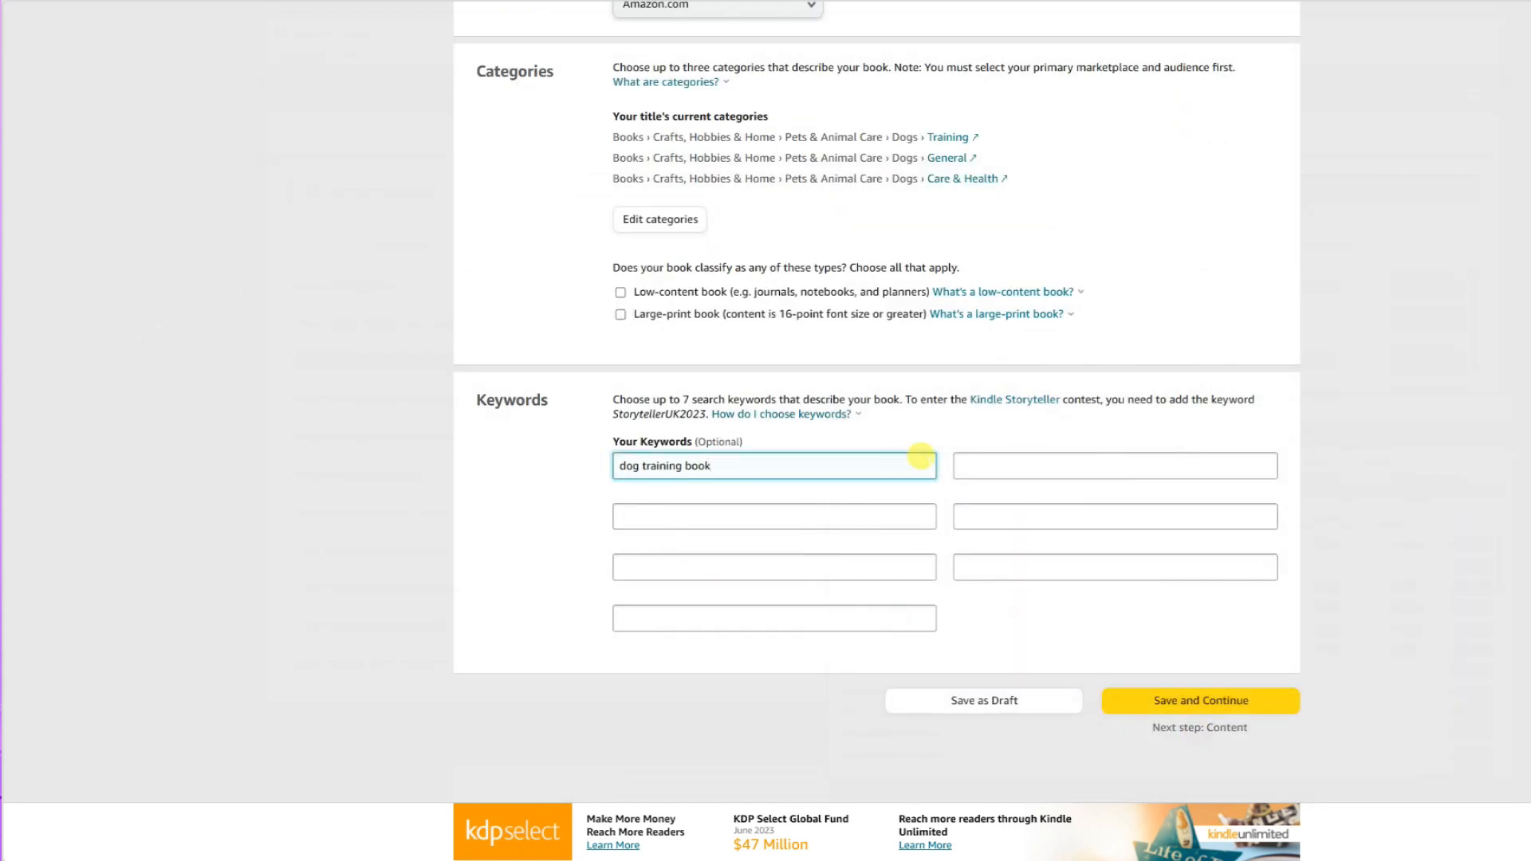
click(987, 470)
text(dog training books for puppies)
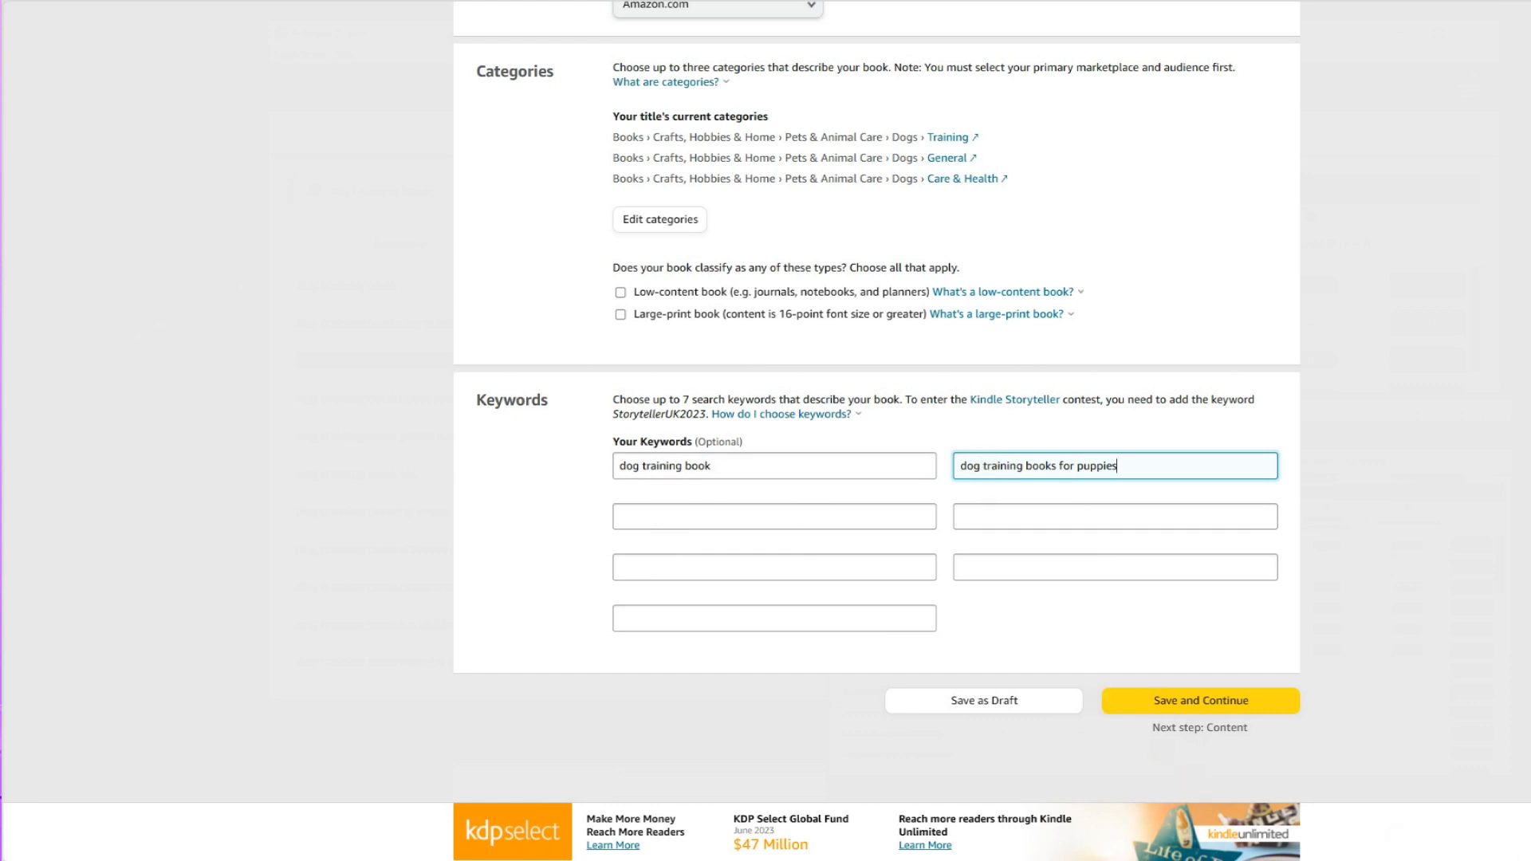
Copy the keyword "dog training books best sellers" from Publisher Rocket into the third keyword field on KDP
key(alt+Tab)
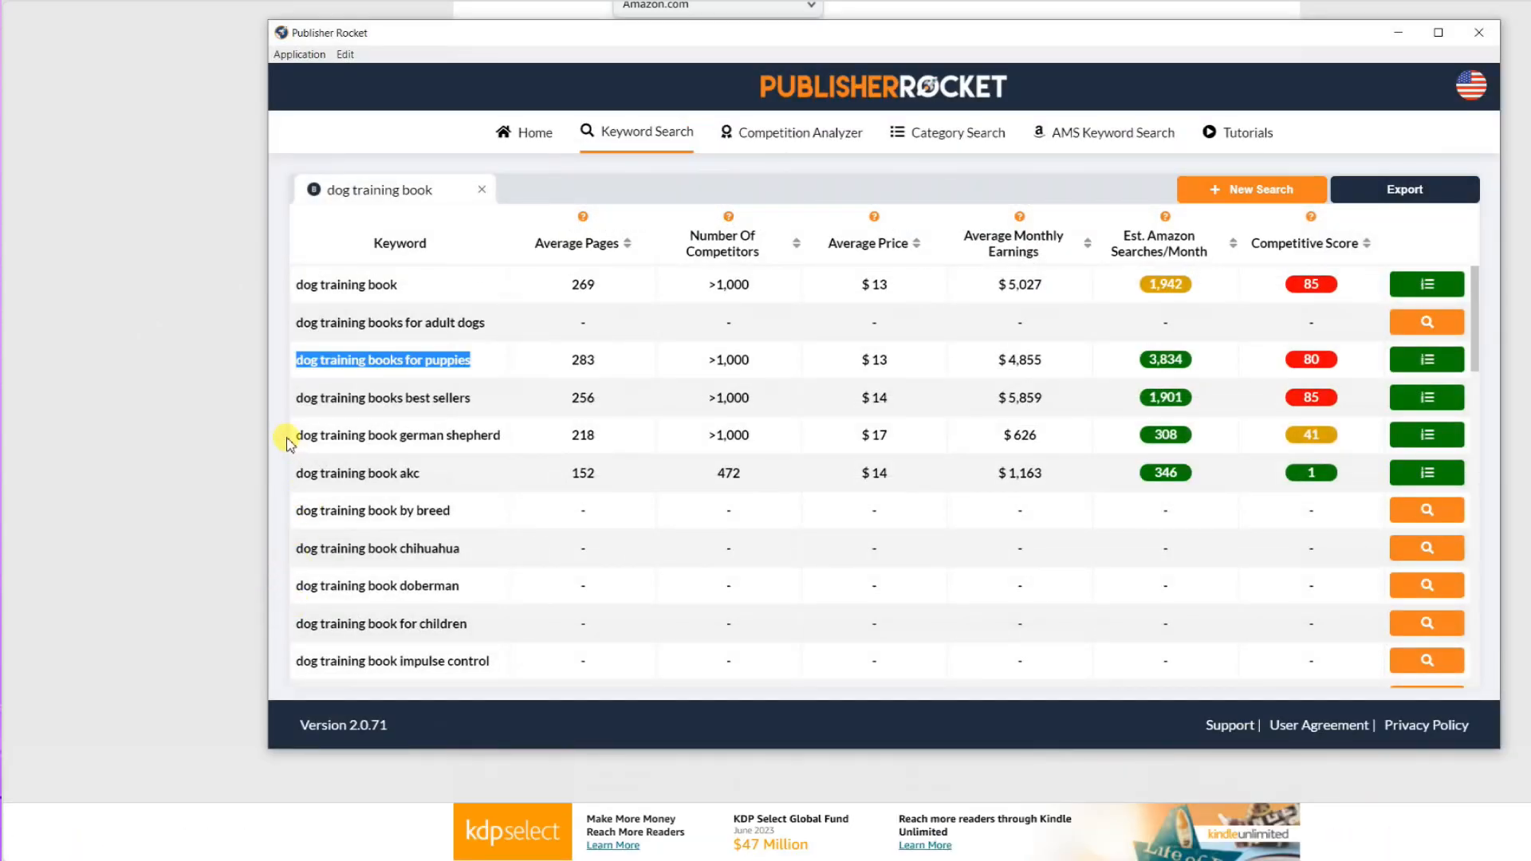
click(291, 390)
drag(291, 390, 470, 395)
key(ctrl+c)
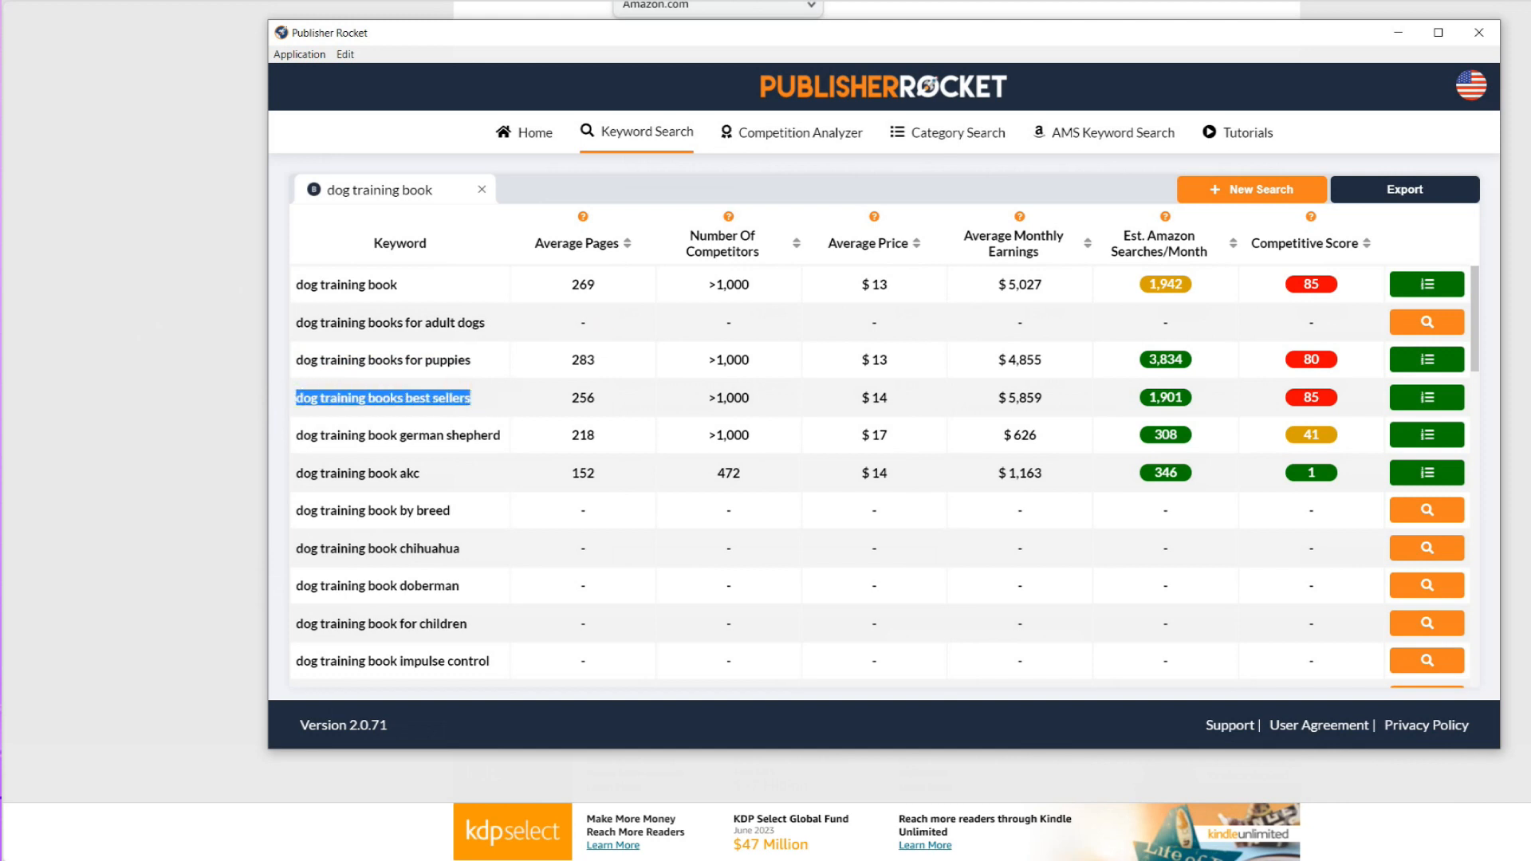
key(alt+Tab)
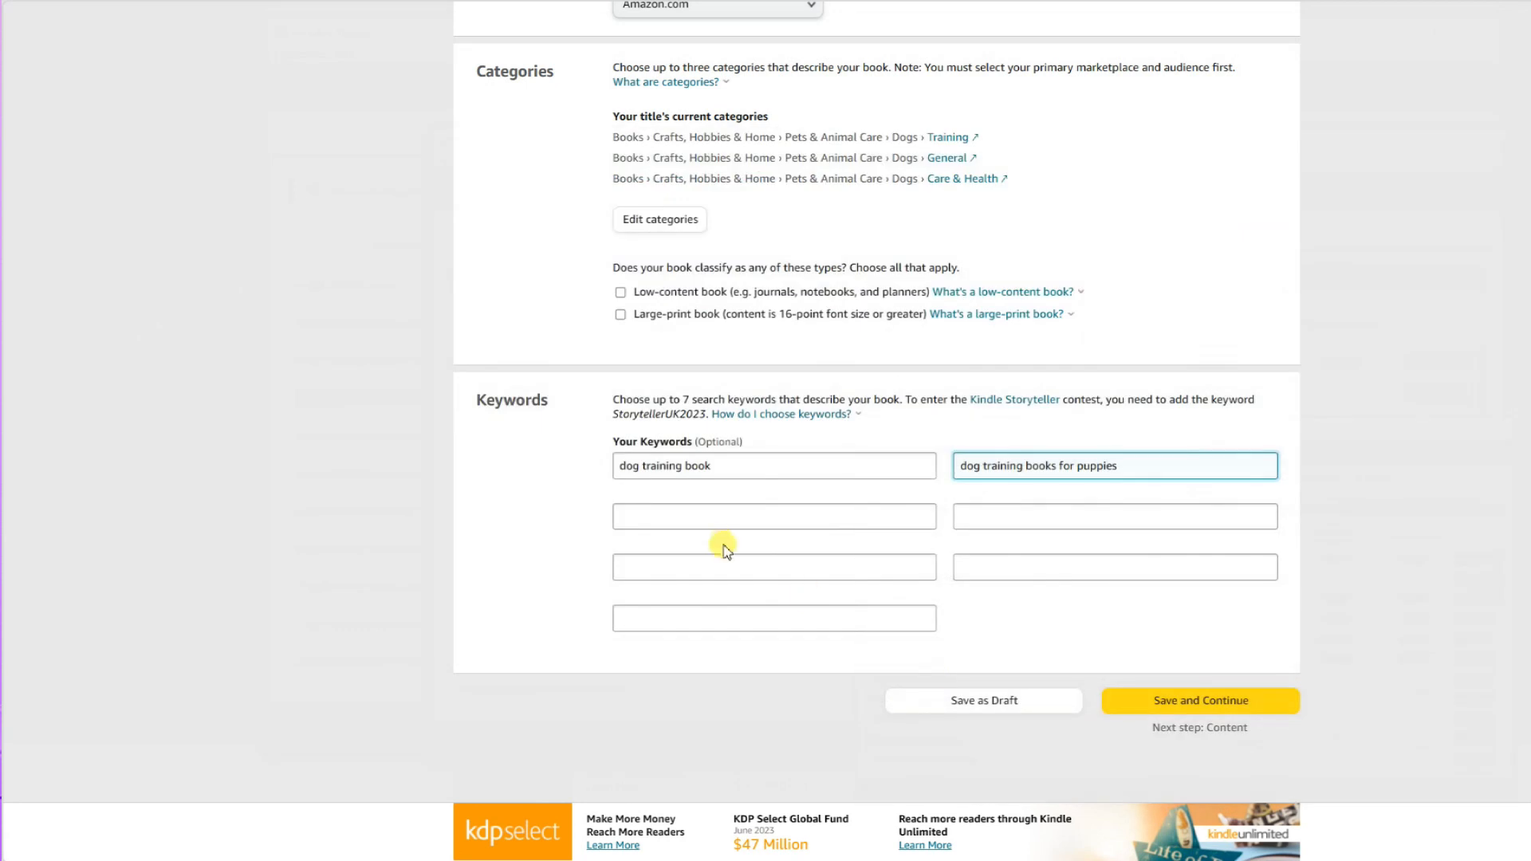
click(708, 514)
key(ctrl+v)
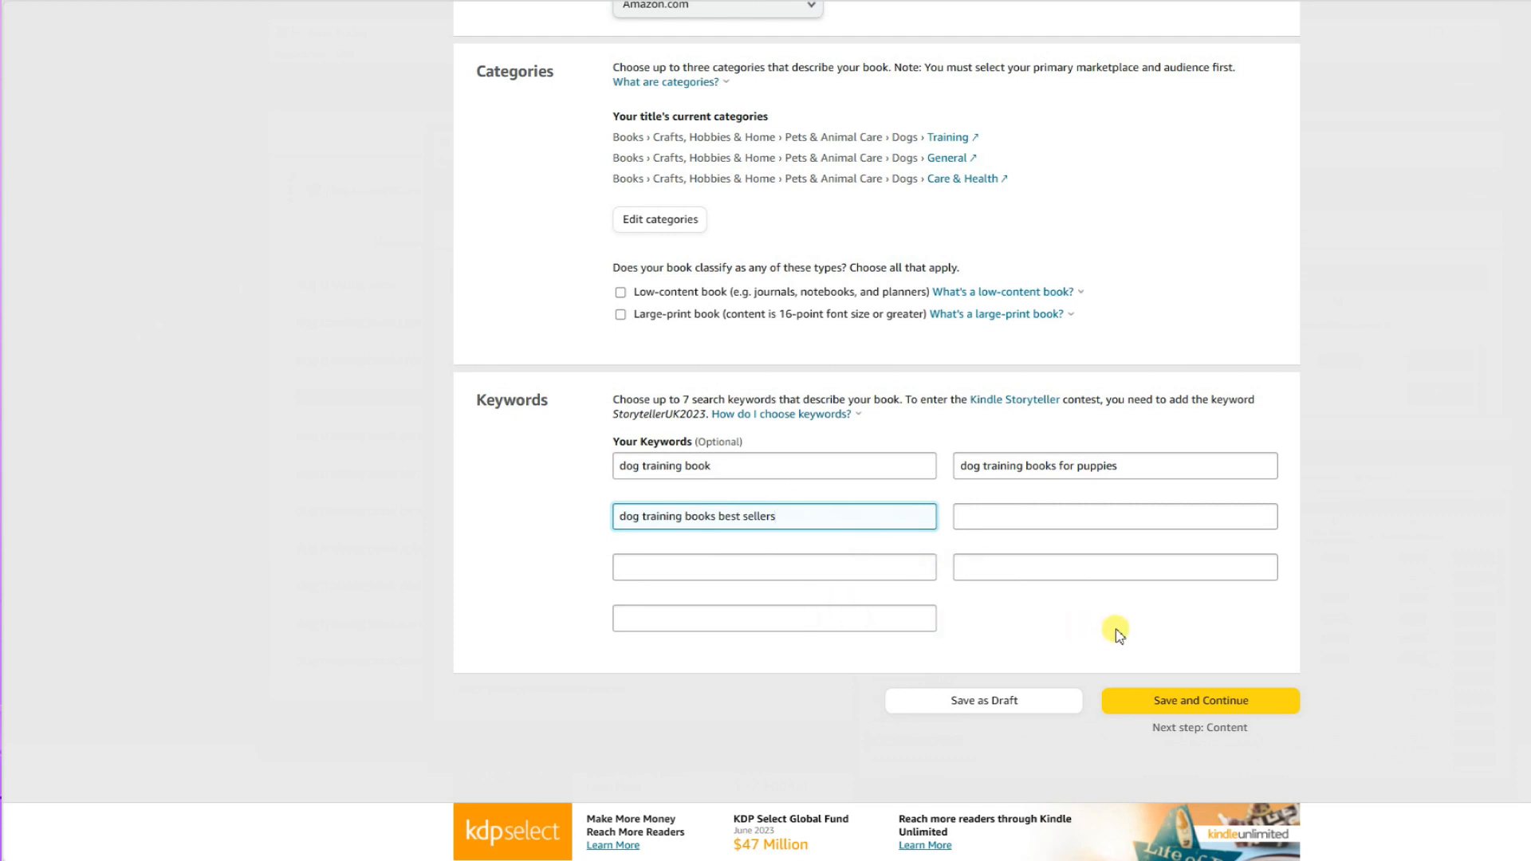
Save the paperback details, continue to the content page and assign the book a free KDP ISBN
click(1172, 702)
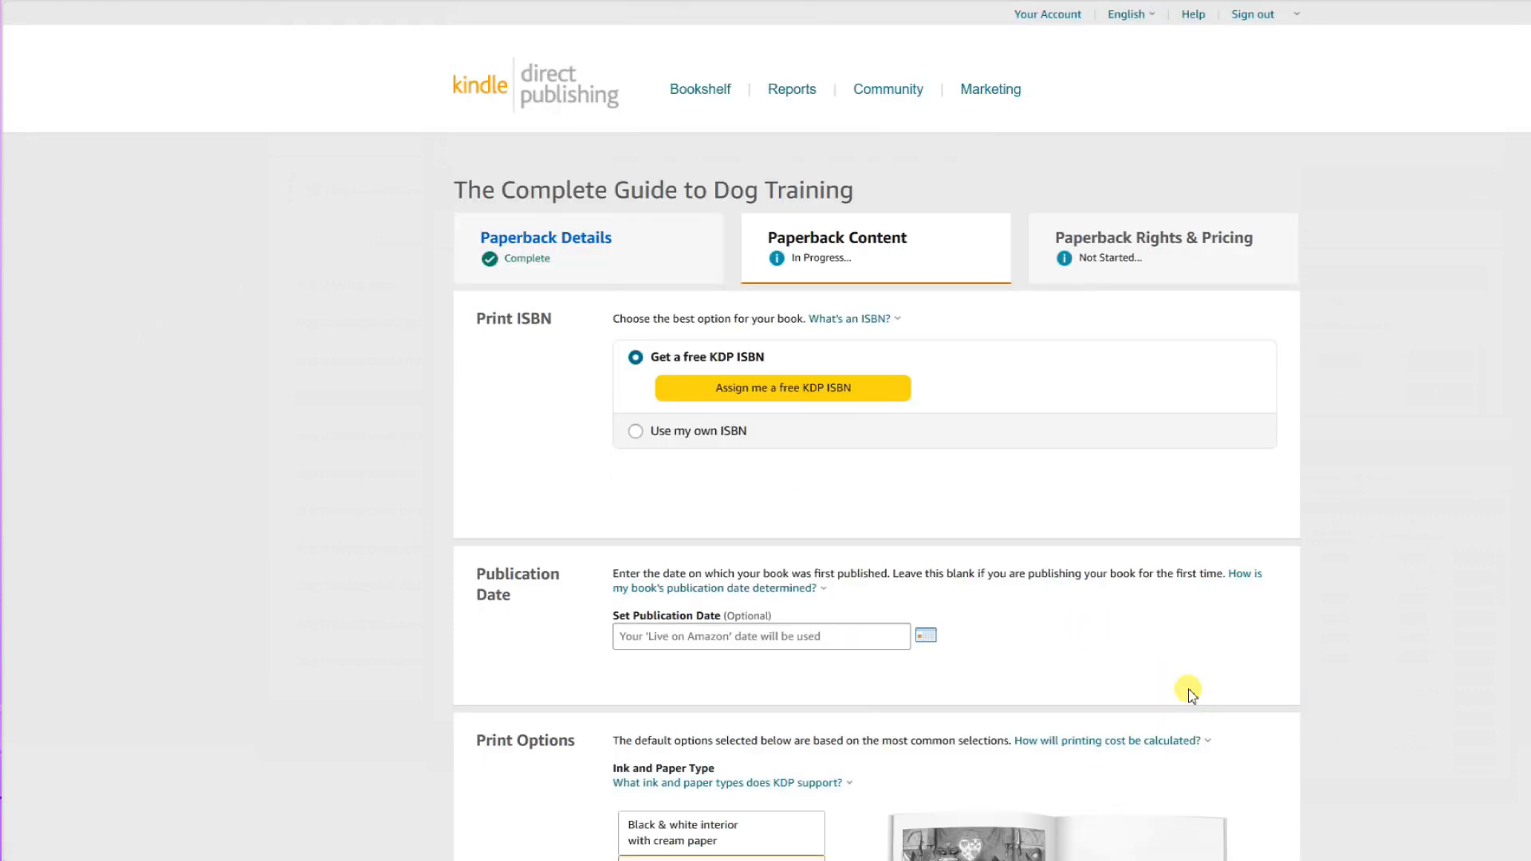
click(753, 398)
click(1351, 482)
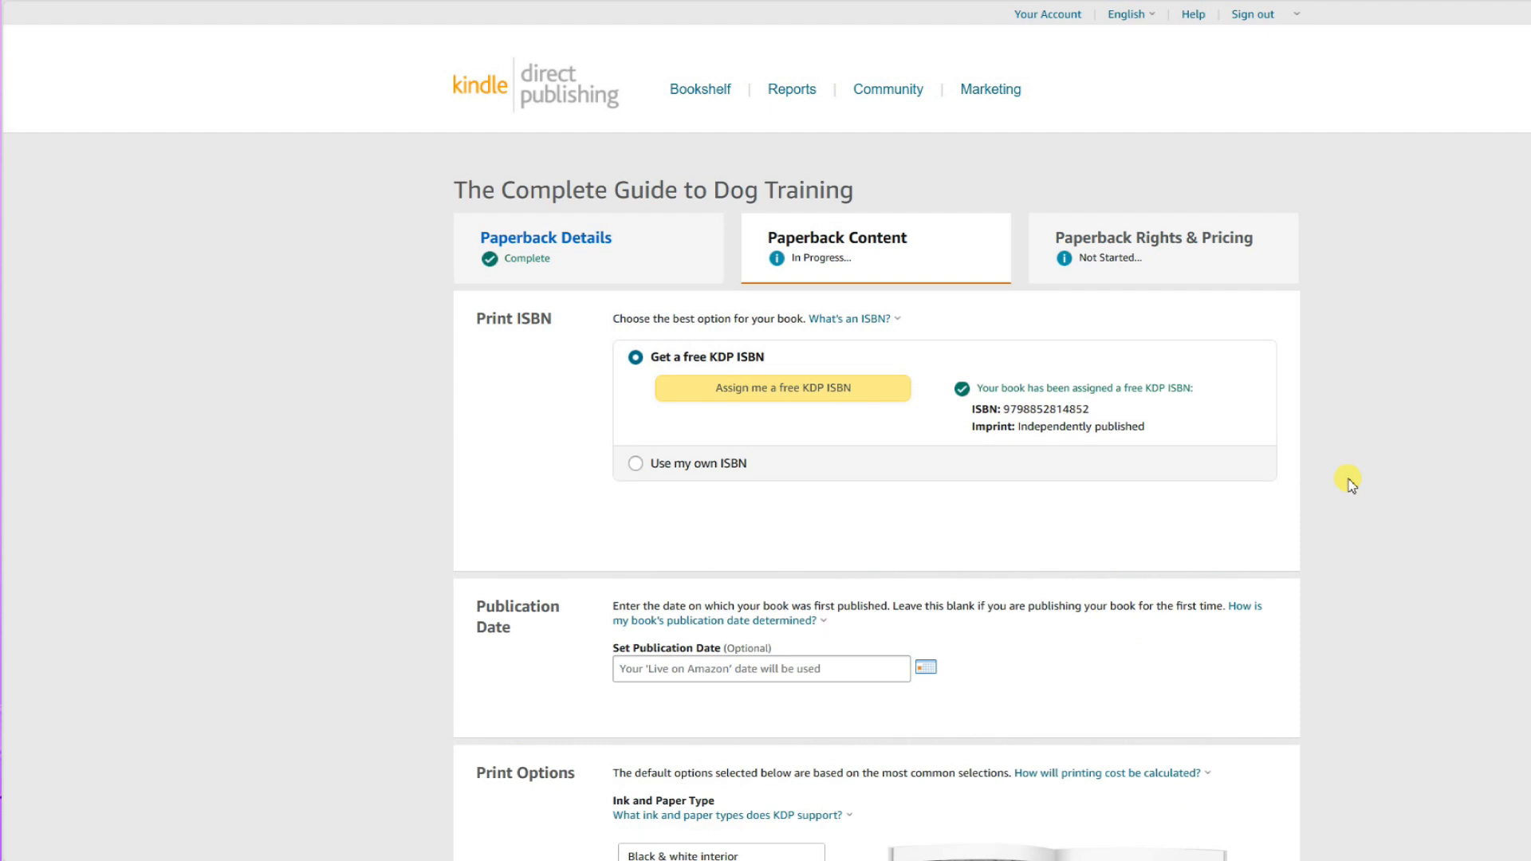
Copy the assigned ISBN from KDP and paste it as text only over the placeholder ISBN on the Word manuscript's copyright page
drag(1001, 403, 1086, 401)
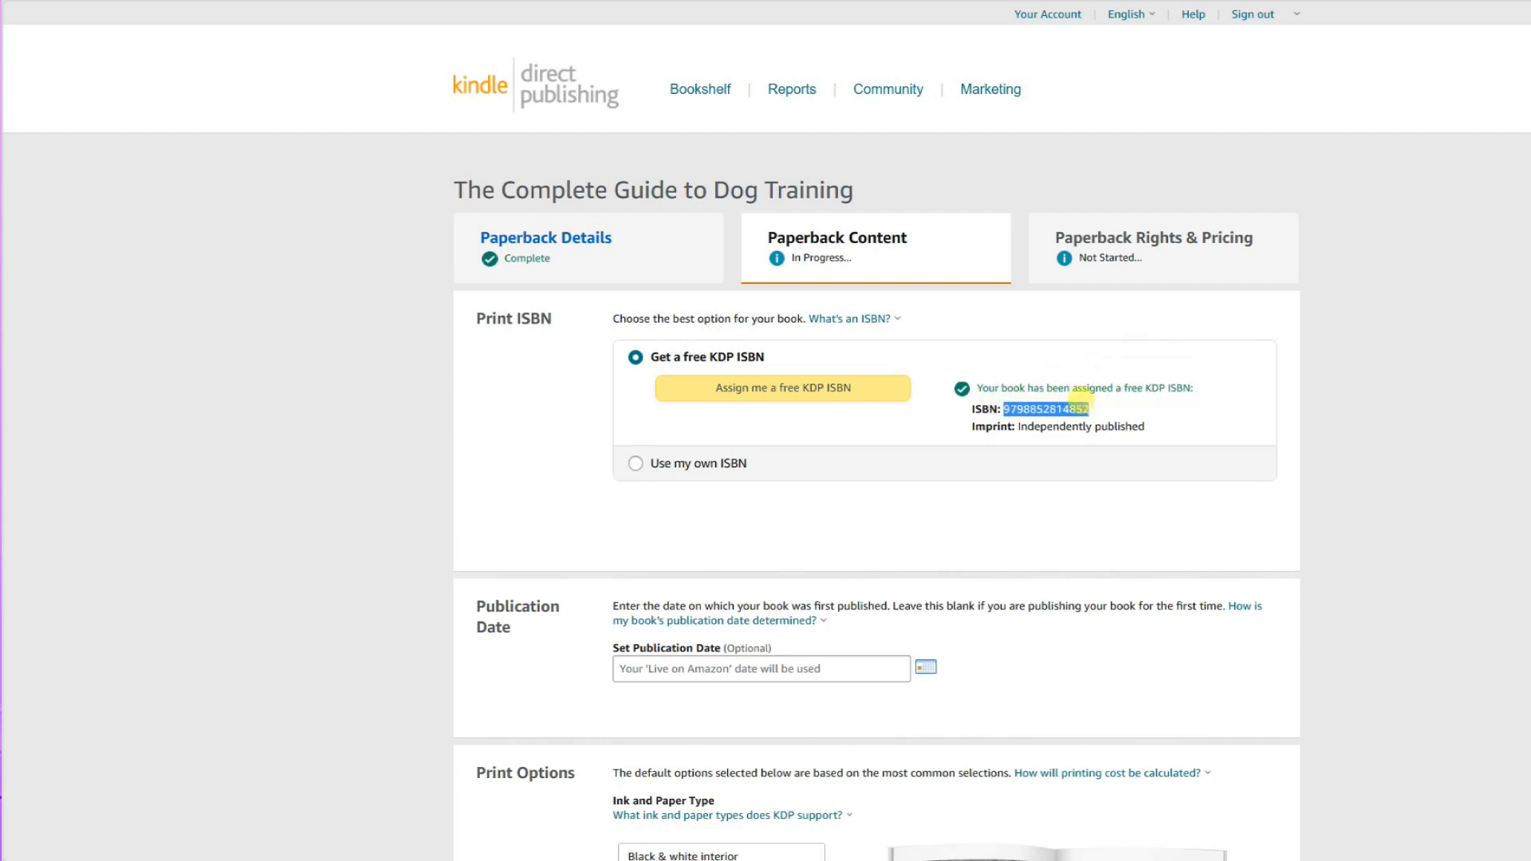
right_click(1085, 400)
click(1118, 421)
key(alt+Tab)
scroll(619, 384, up, 6)
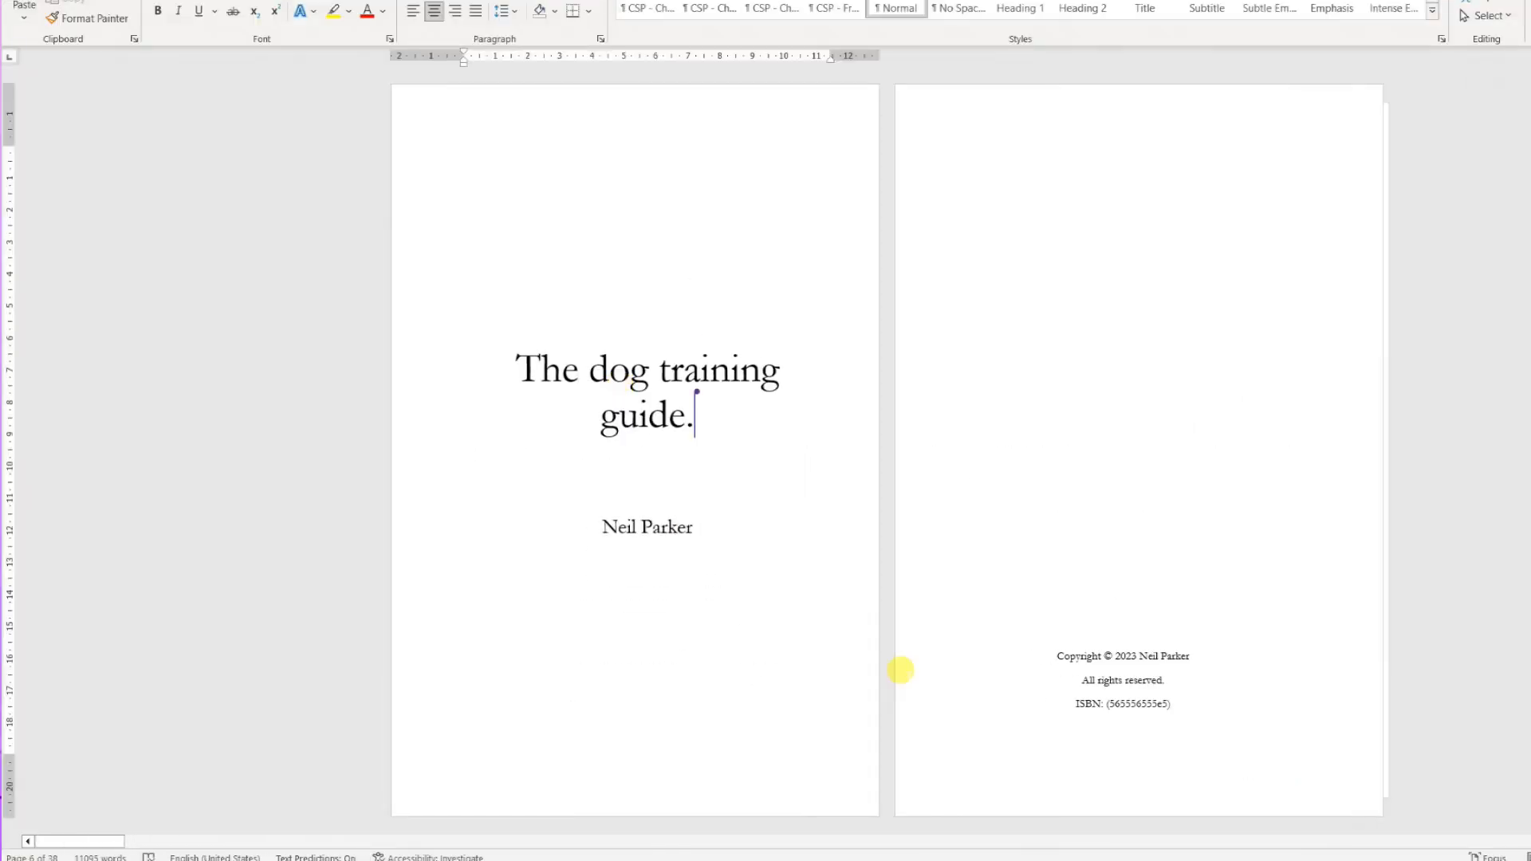
double_click(1116, 703)
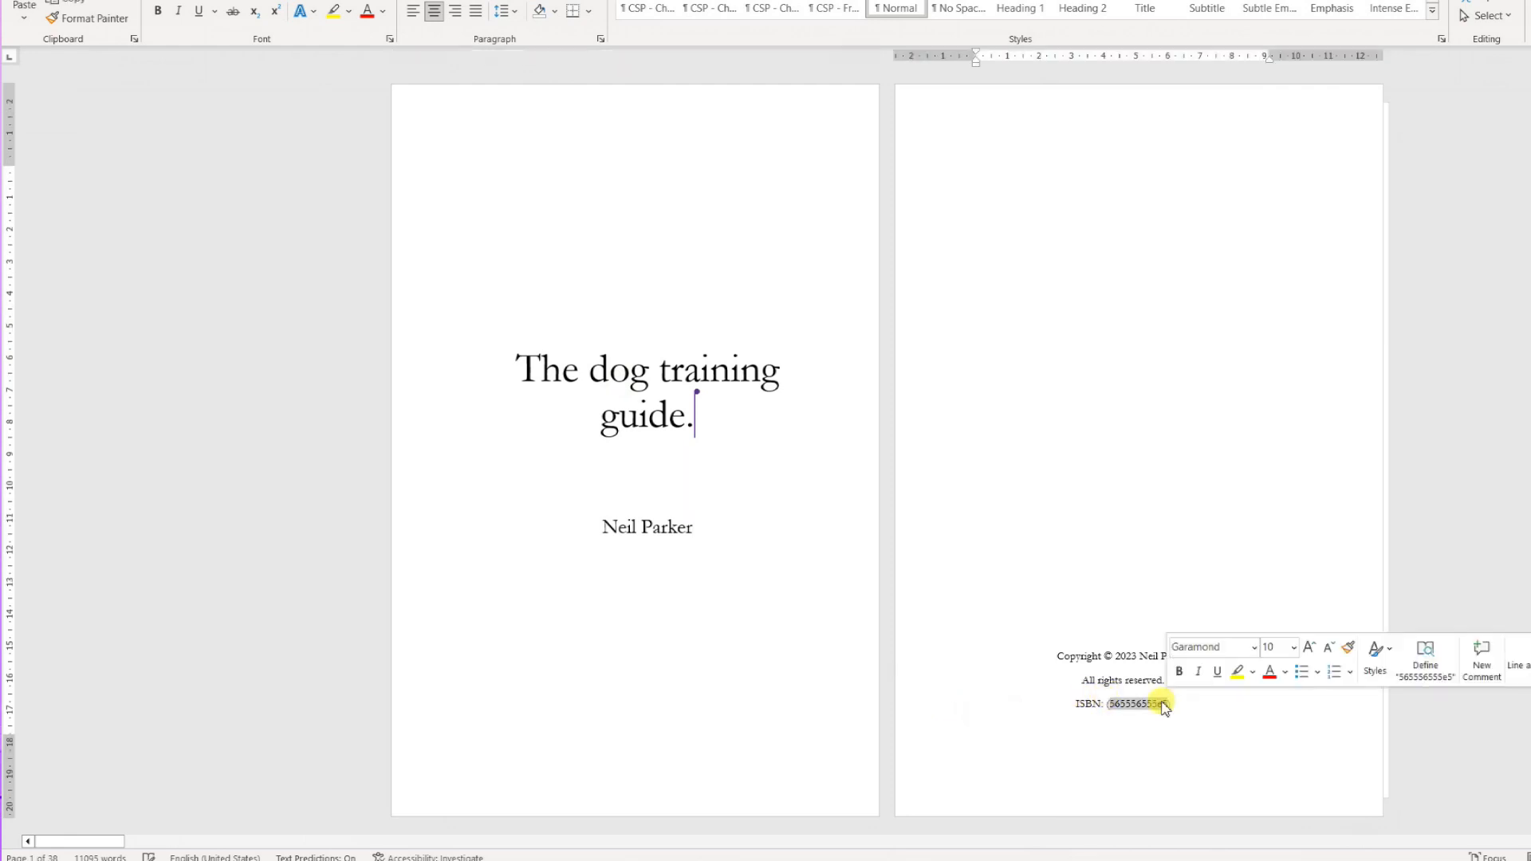
right_click(1161, 704)
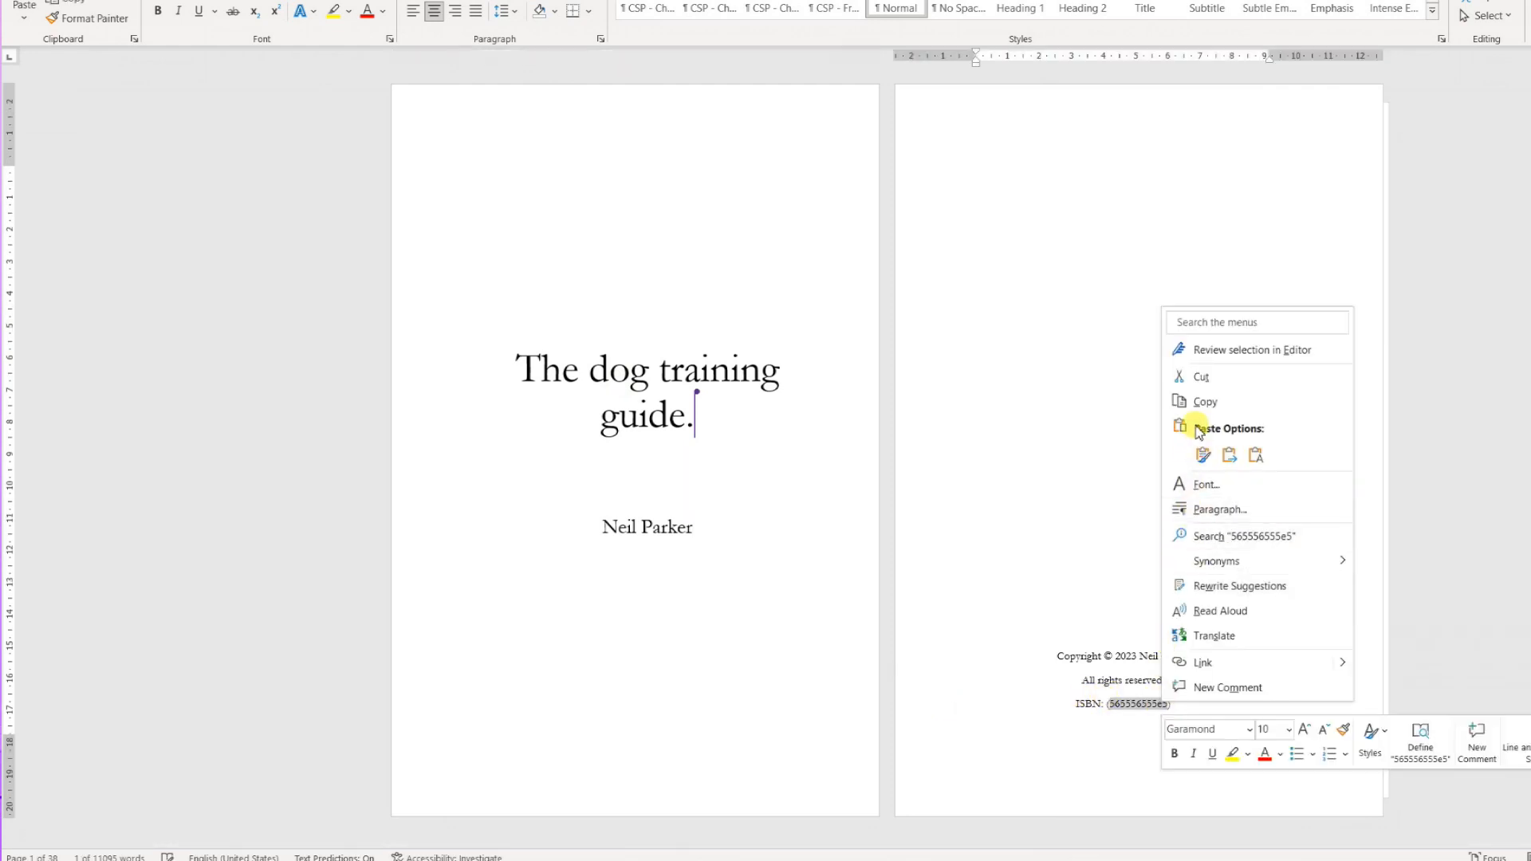
click(1255, 455)
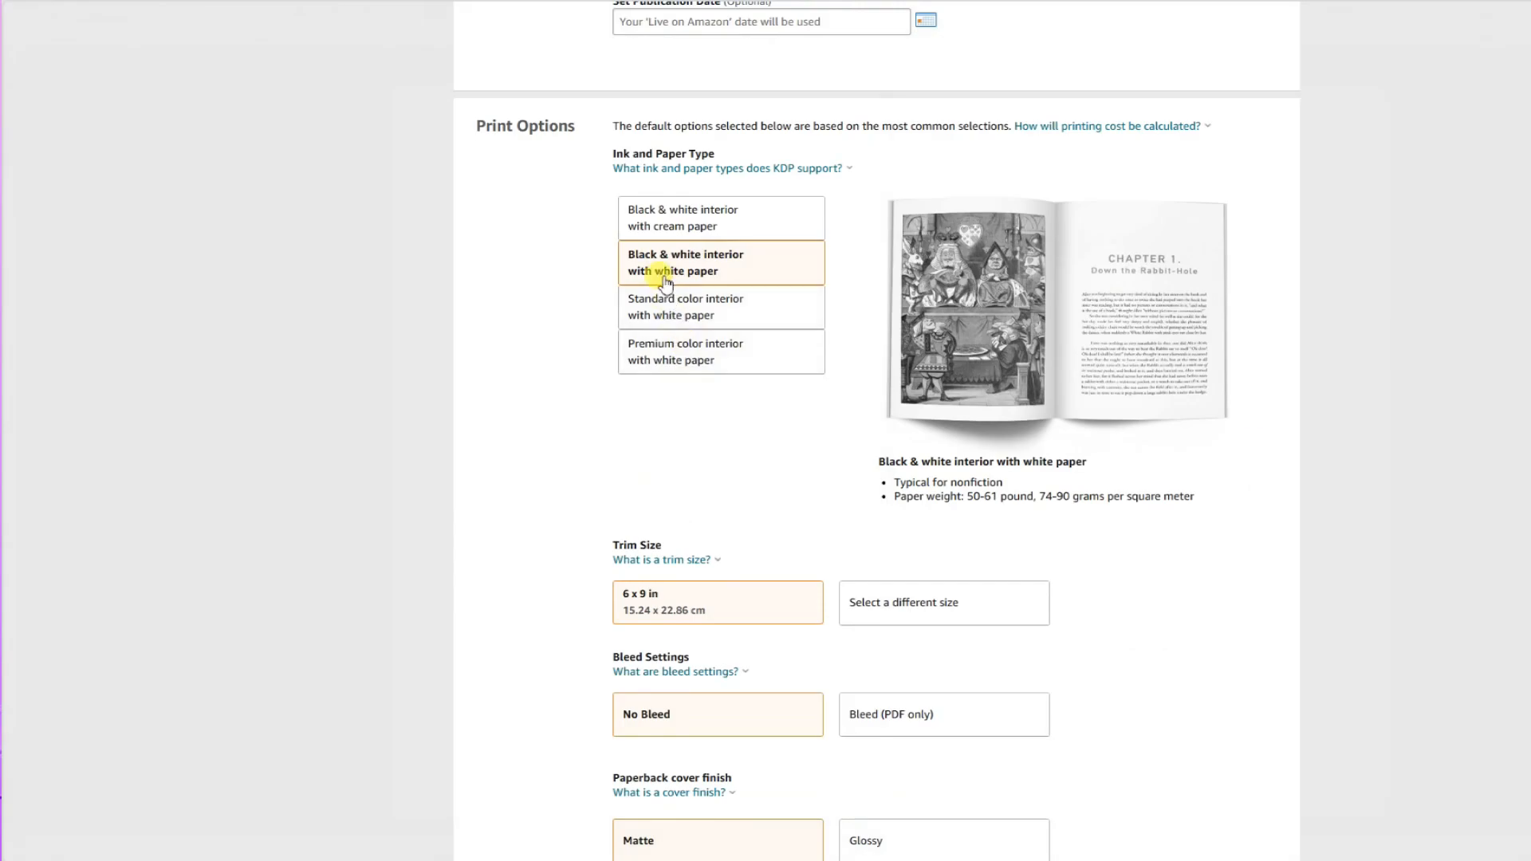
Set the paperback cover finish to Glossy in the print options
scroll(914, 630, down, 3)
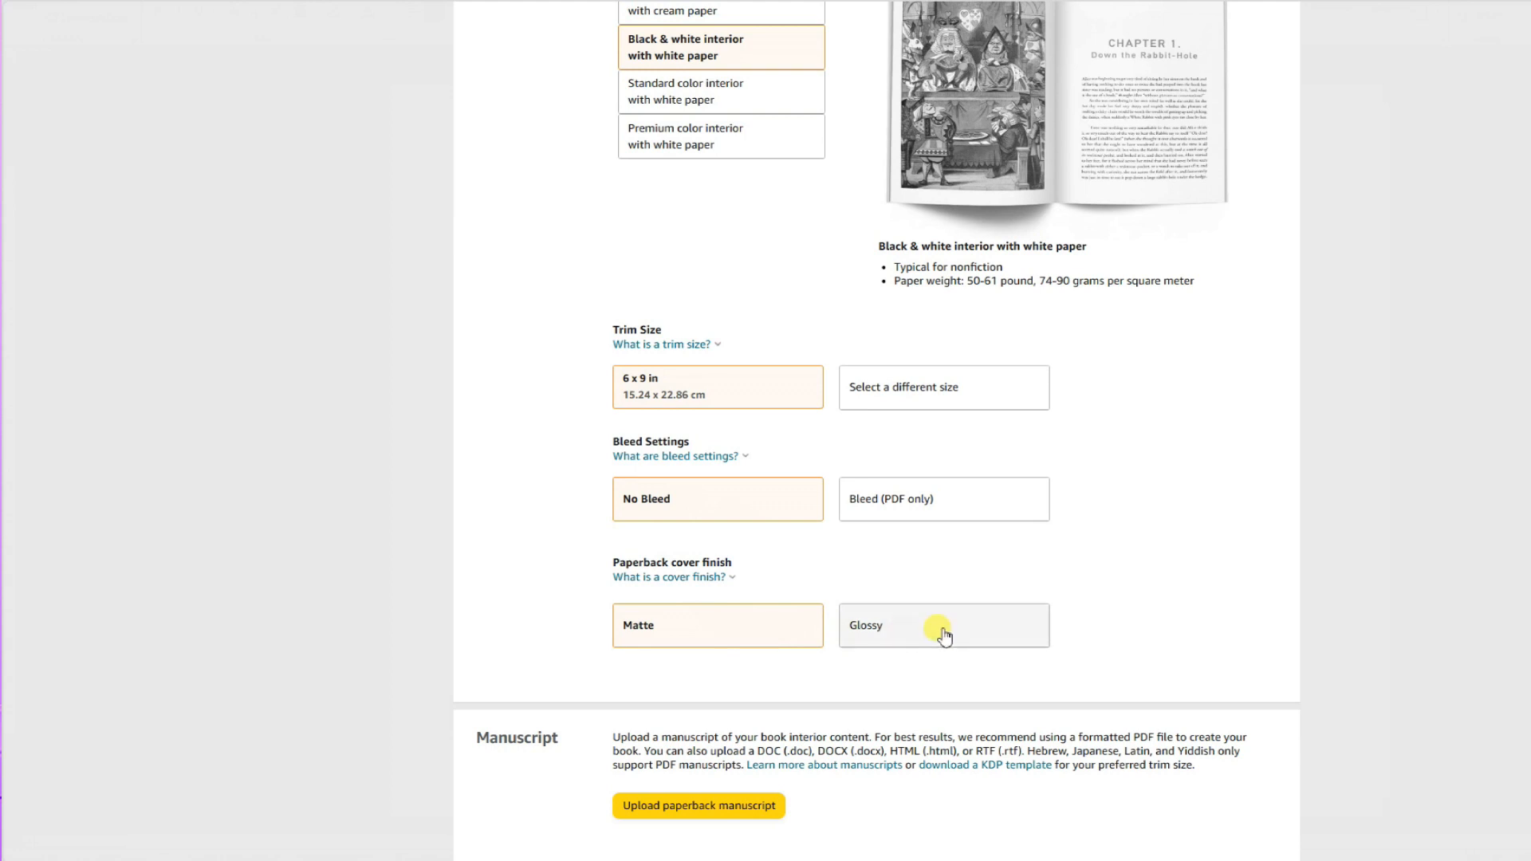
scroll(1199, 538, down, 3)
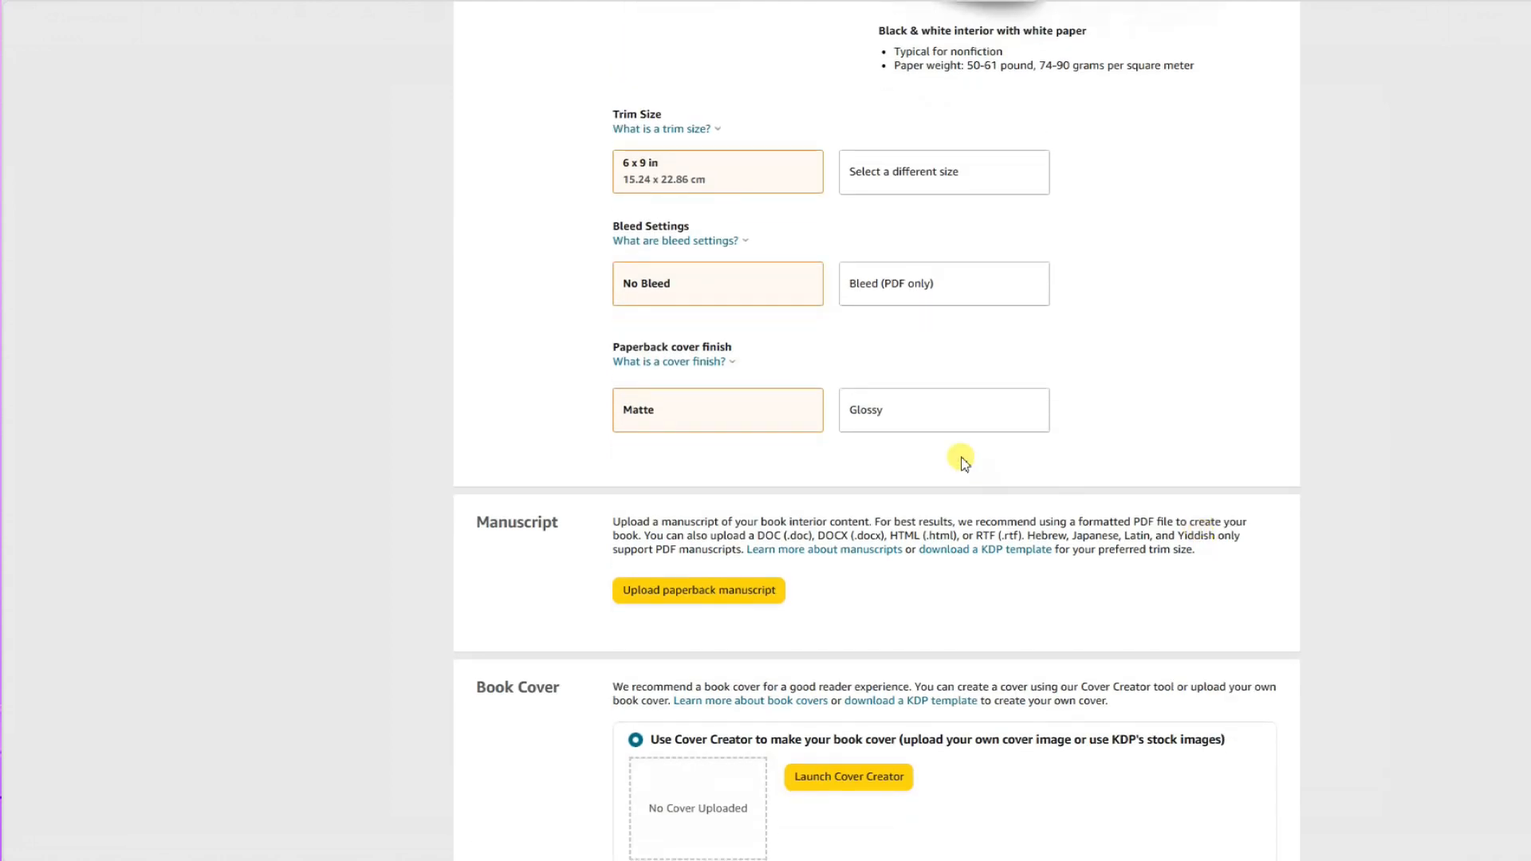
click(981, 414)
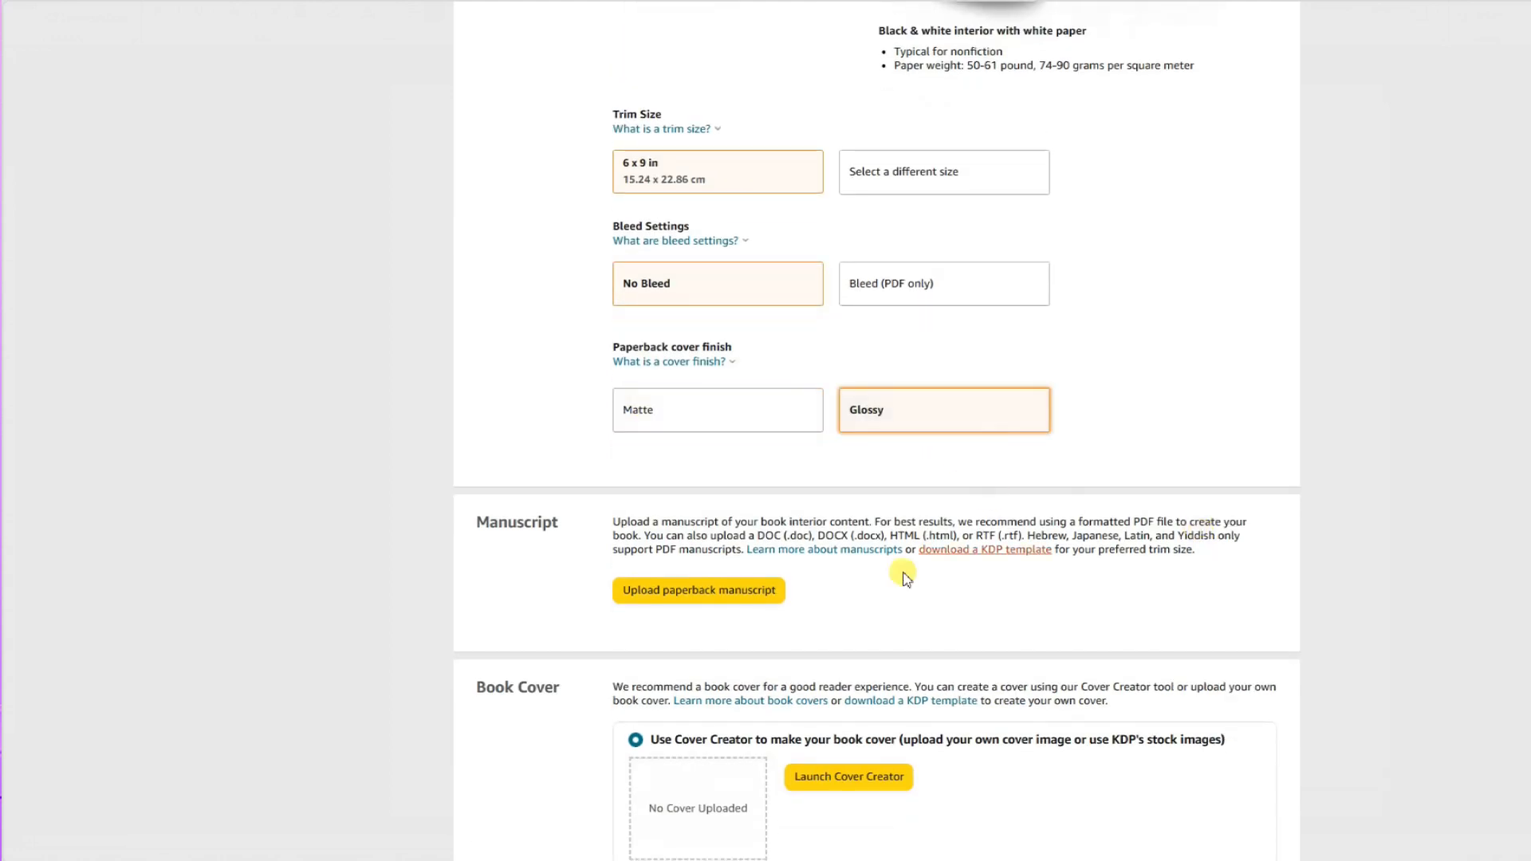
Launch Cover Creator and use the golden retriever photo from the gallery's Pets images under Animals as the cover image
scroll(877, 606, down, 3)
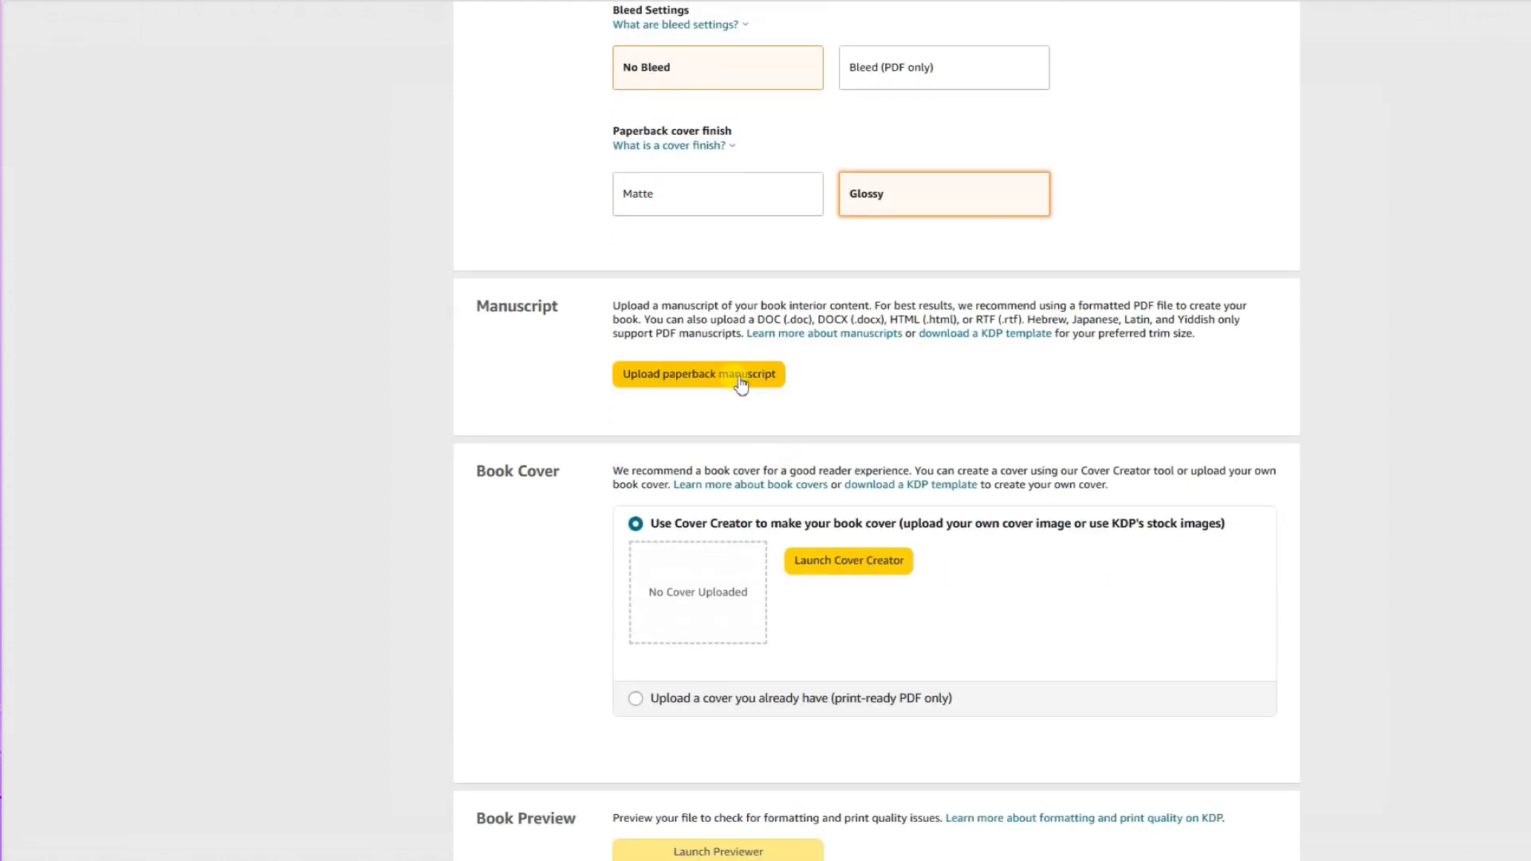
click(843, 569)
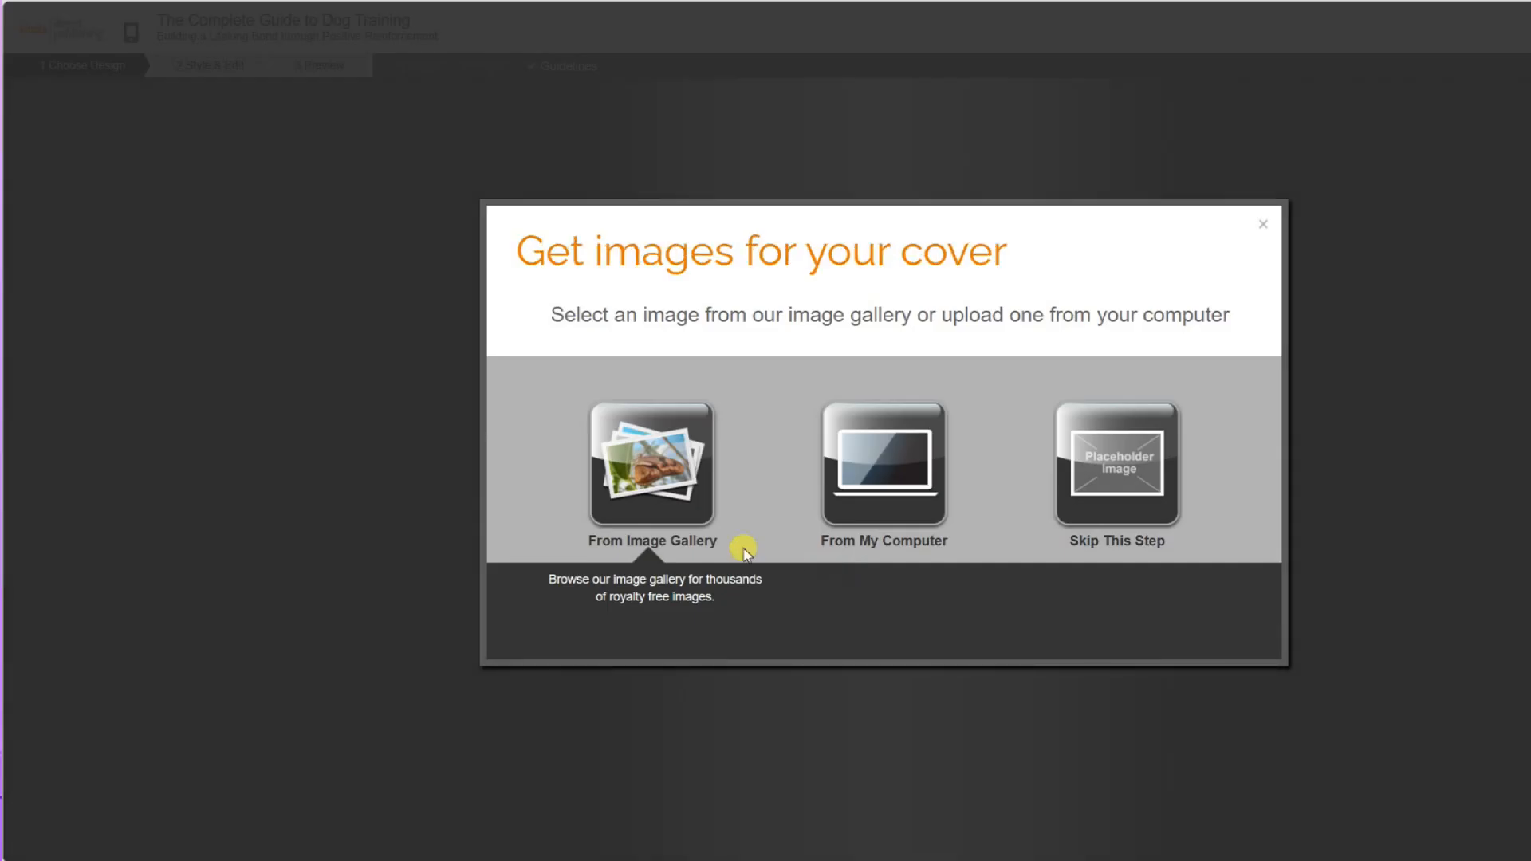
click(643, 496)
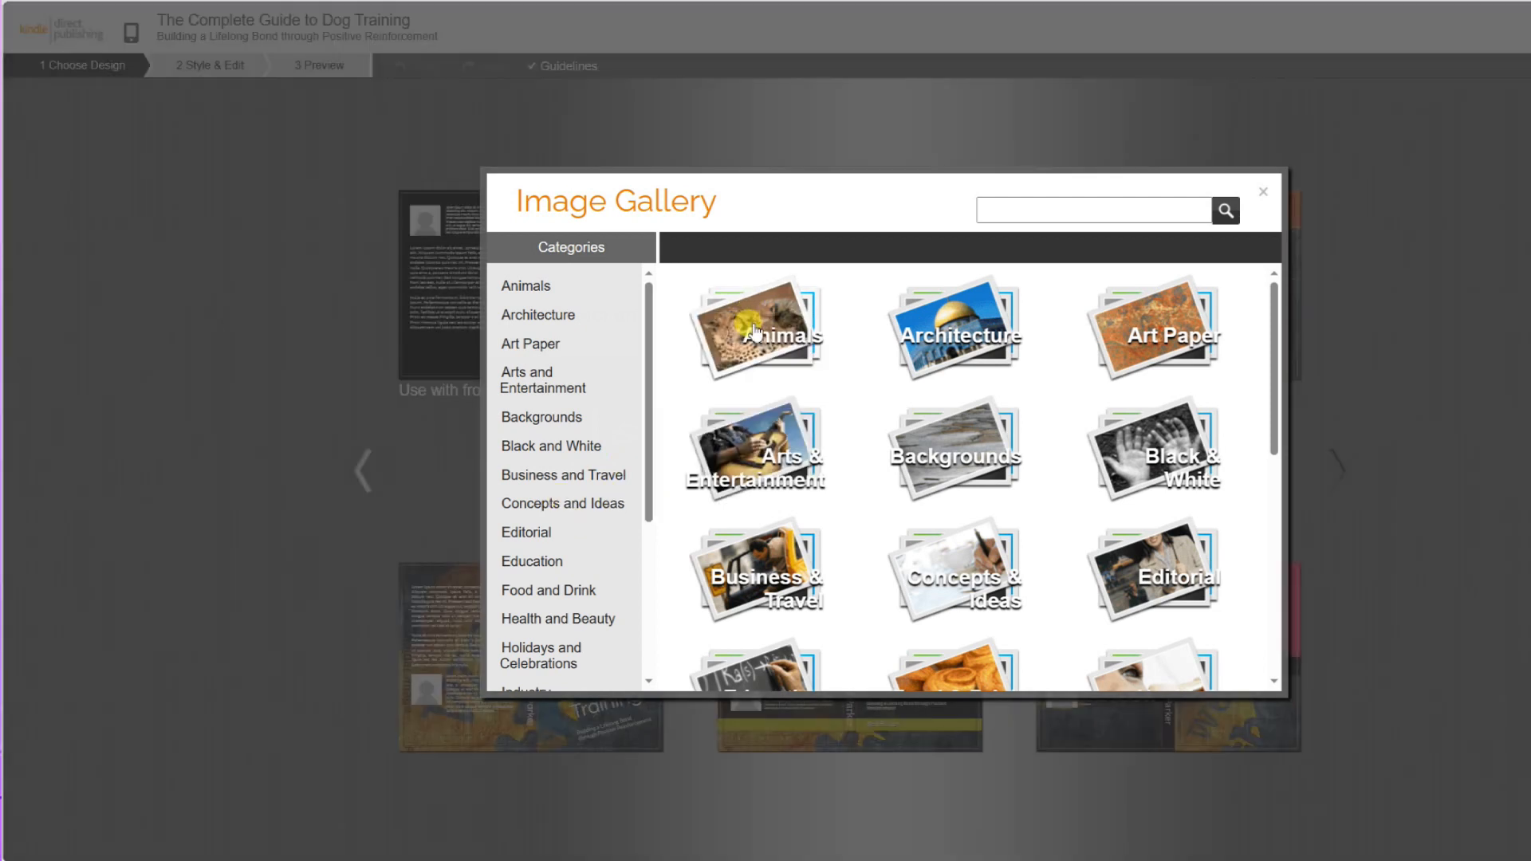
click(752, 325)
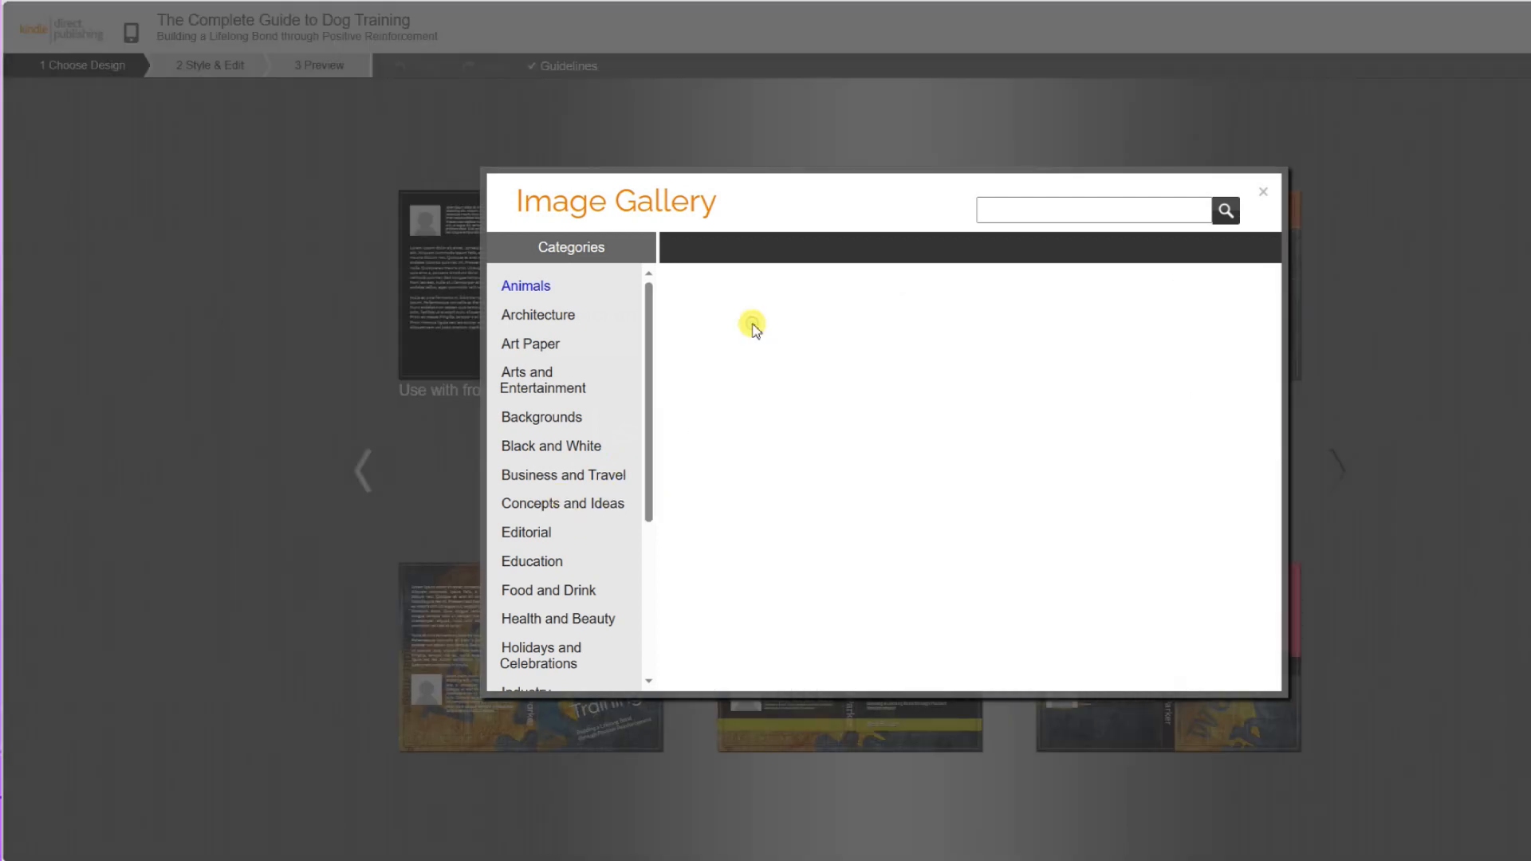
click(759, 451)
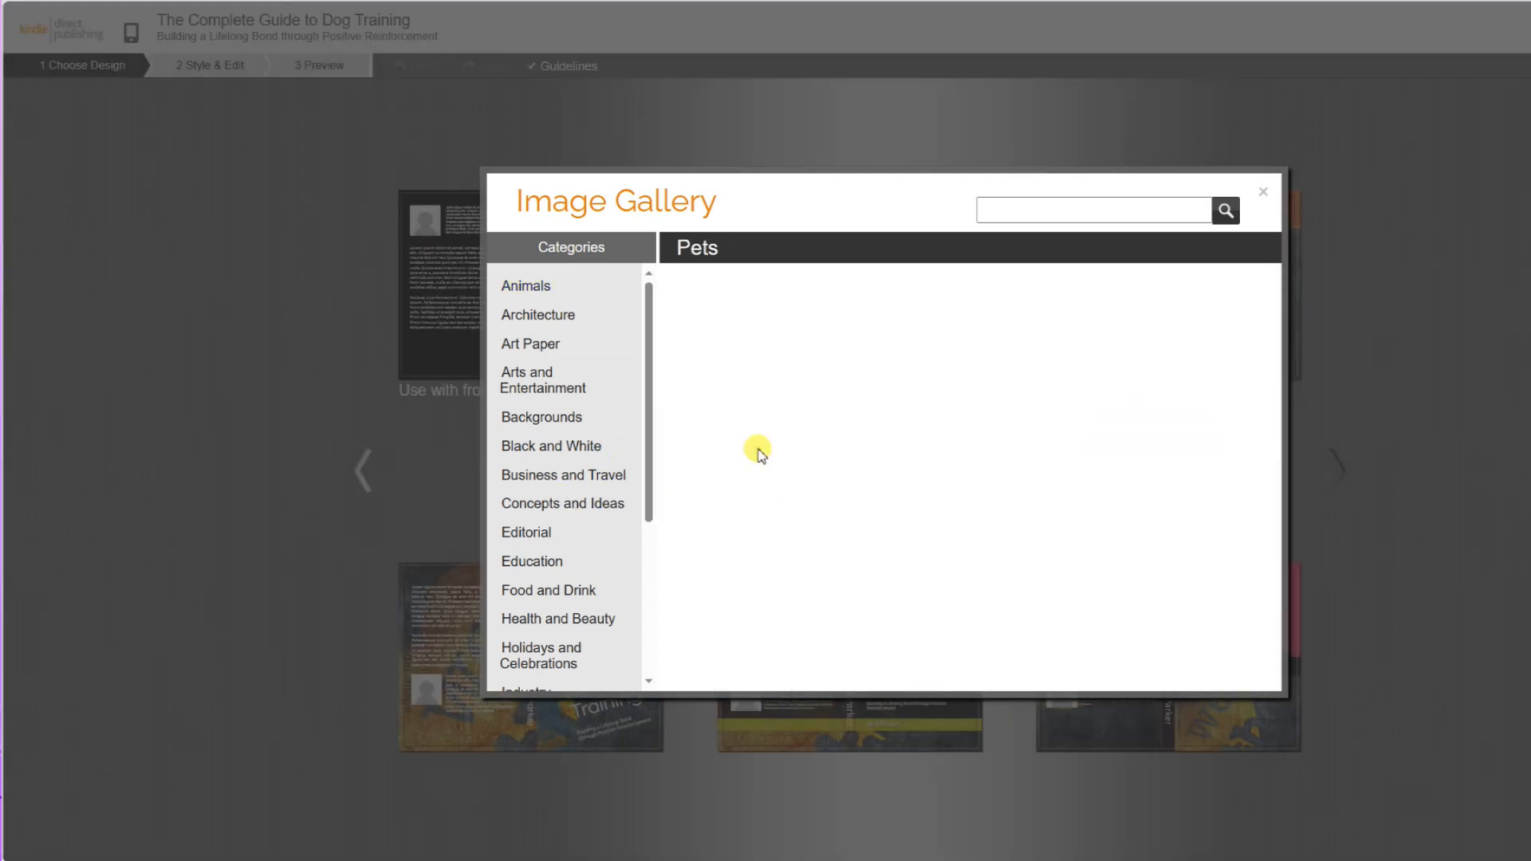
click(793, 441)
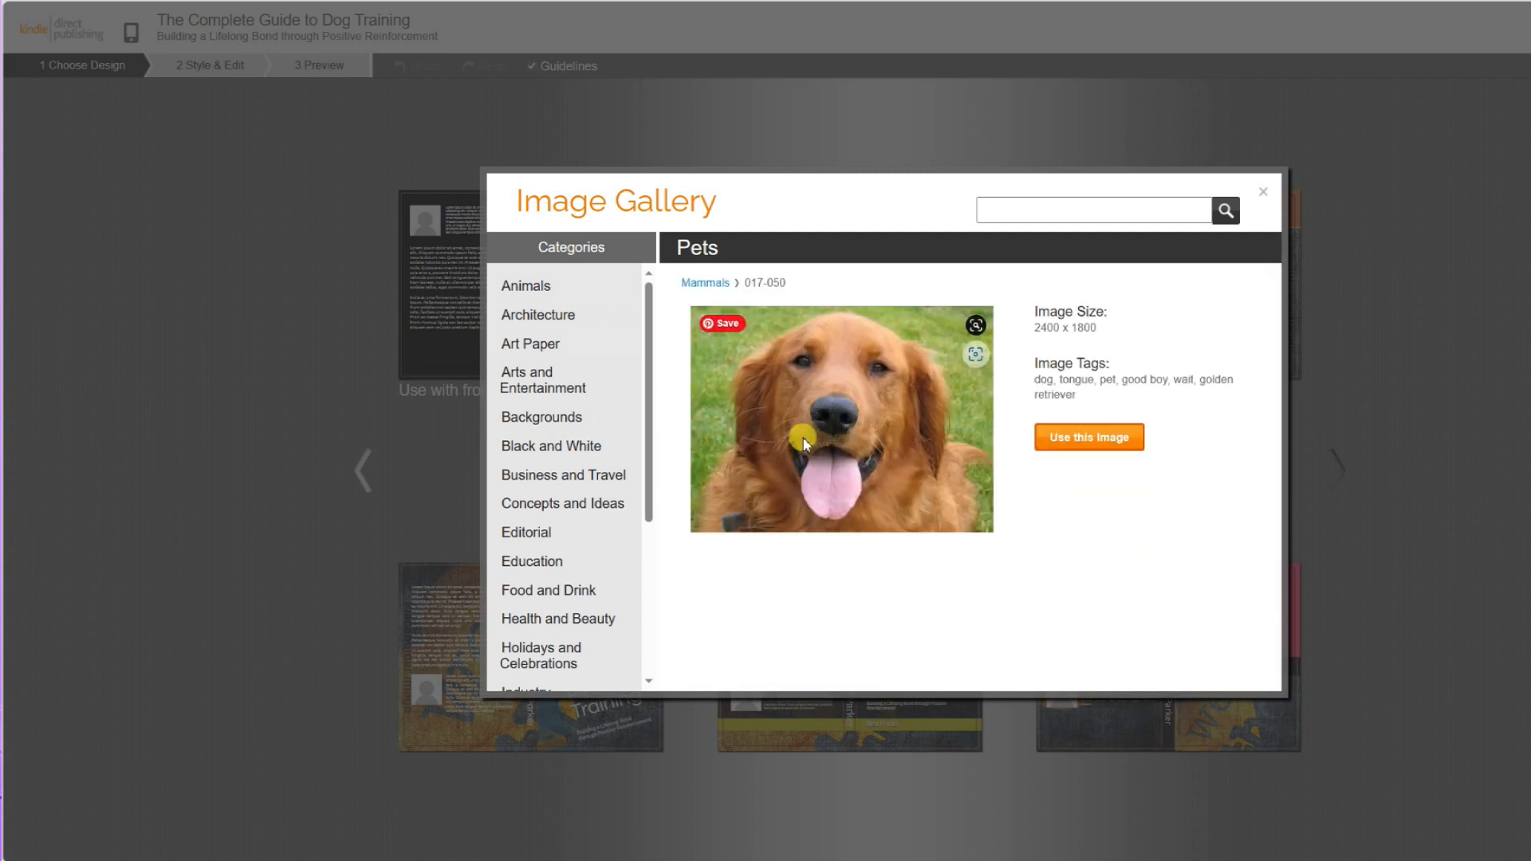
click(1115, 443)
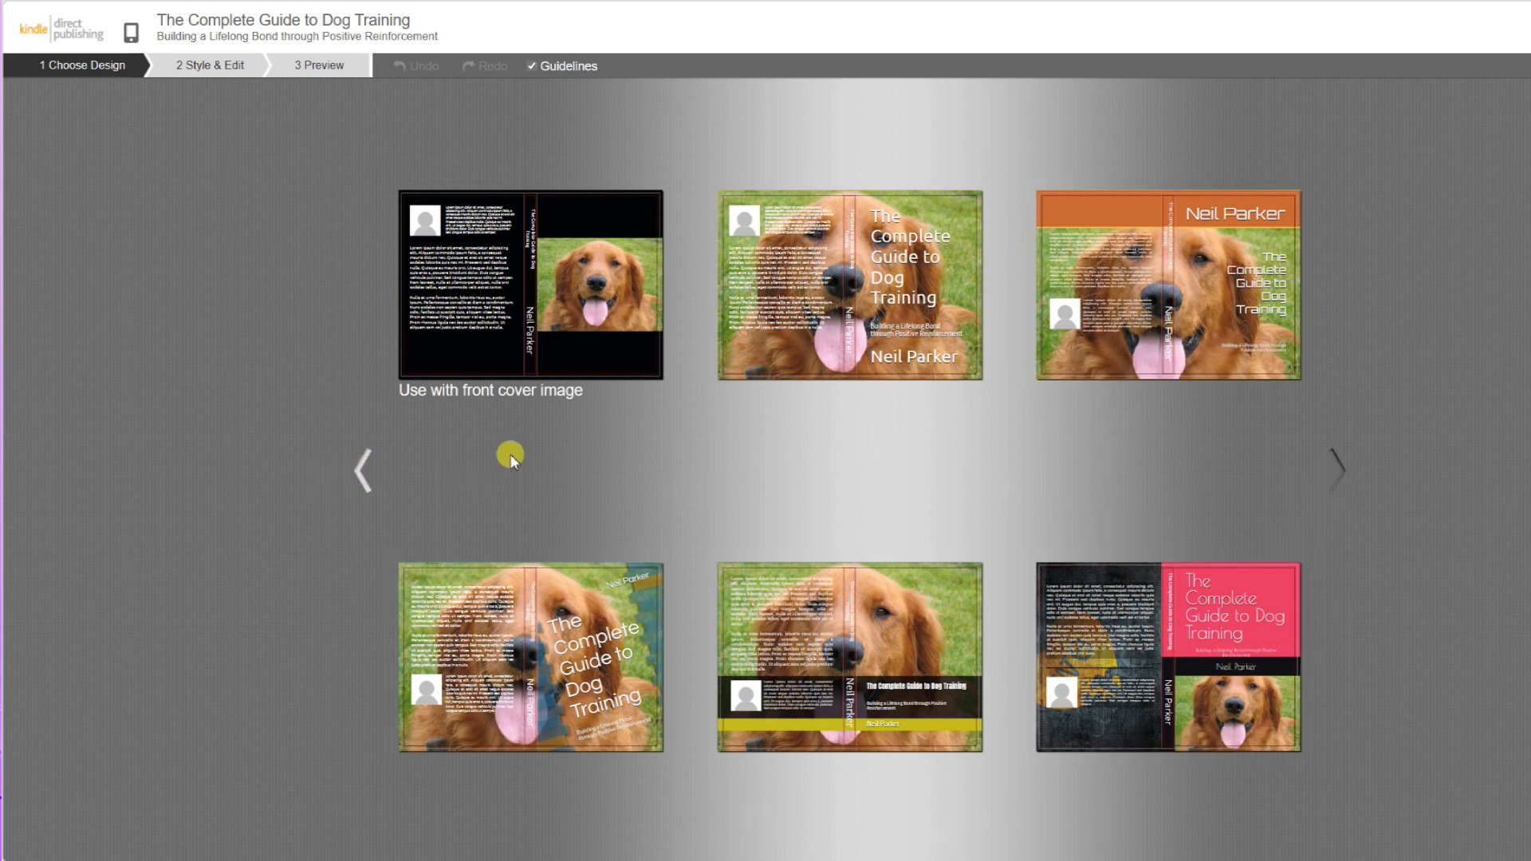
Choose the dark patterned cover design with the gold author band and spine, save the cover and preview it
click(1339, 474)
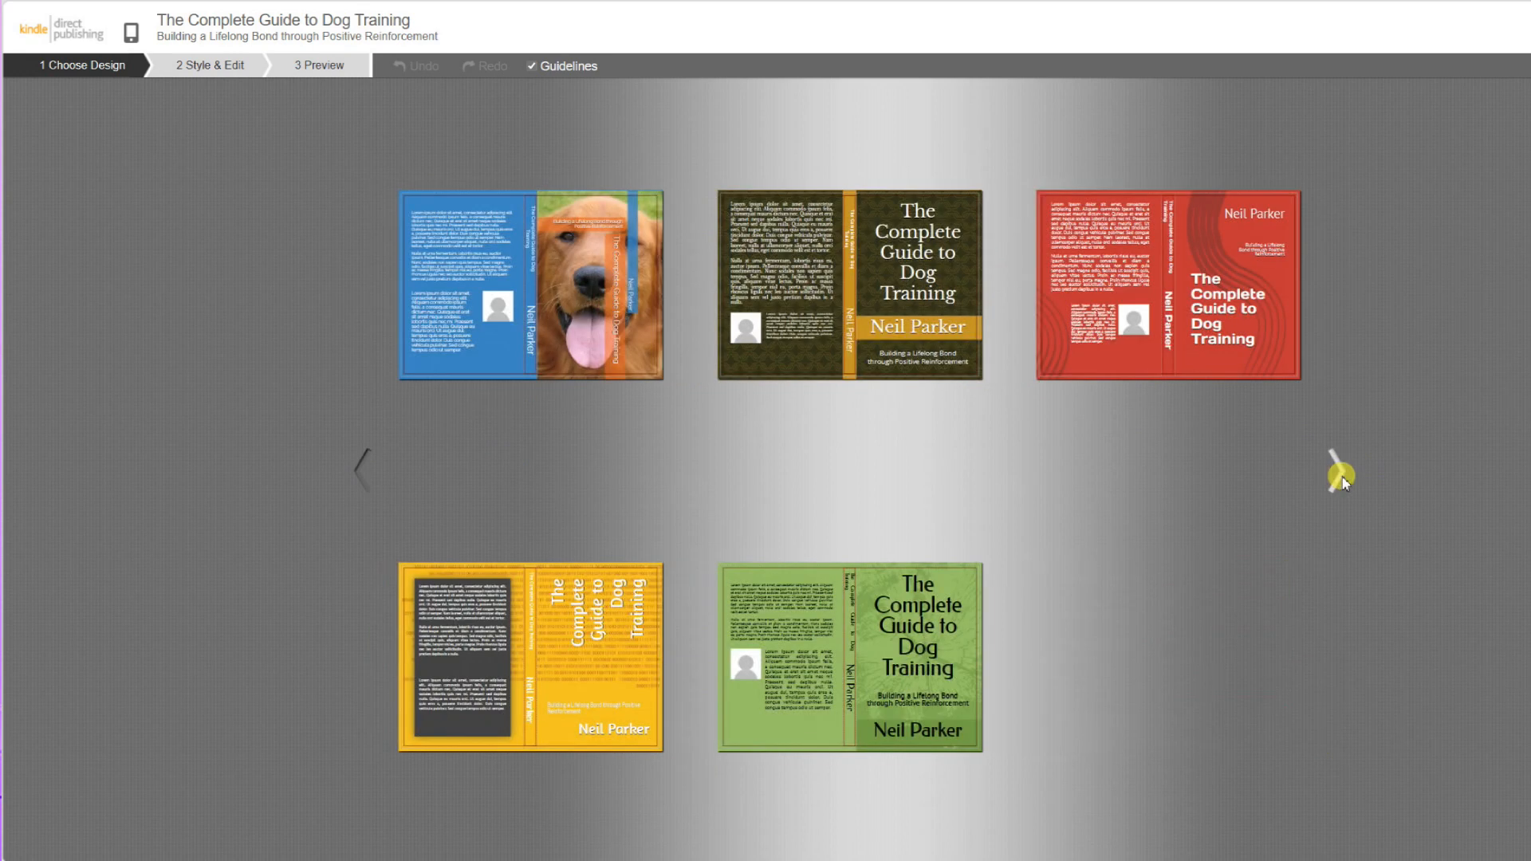
click(977, 375)
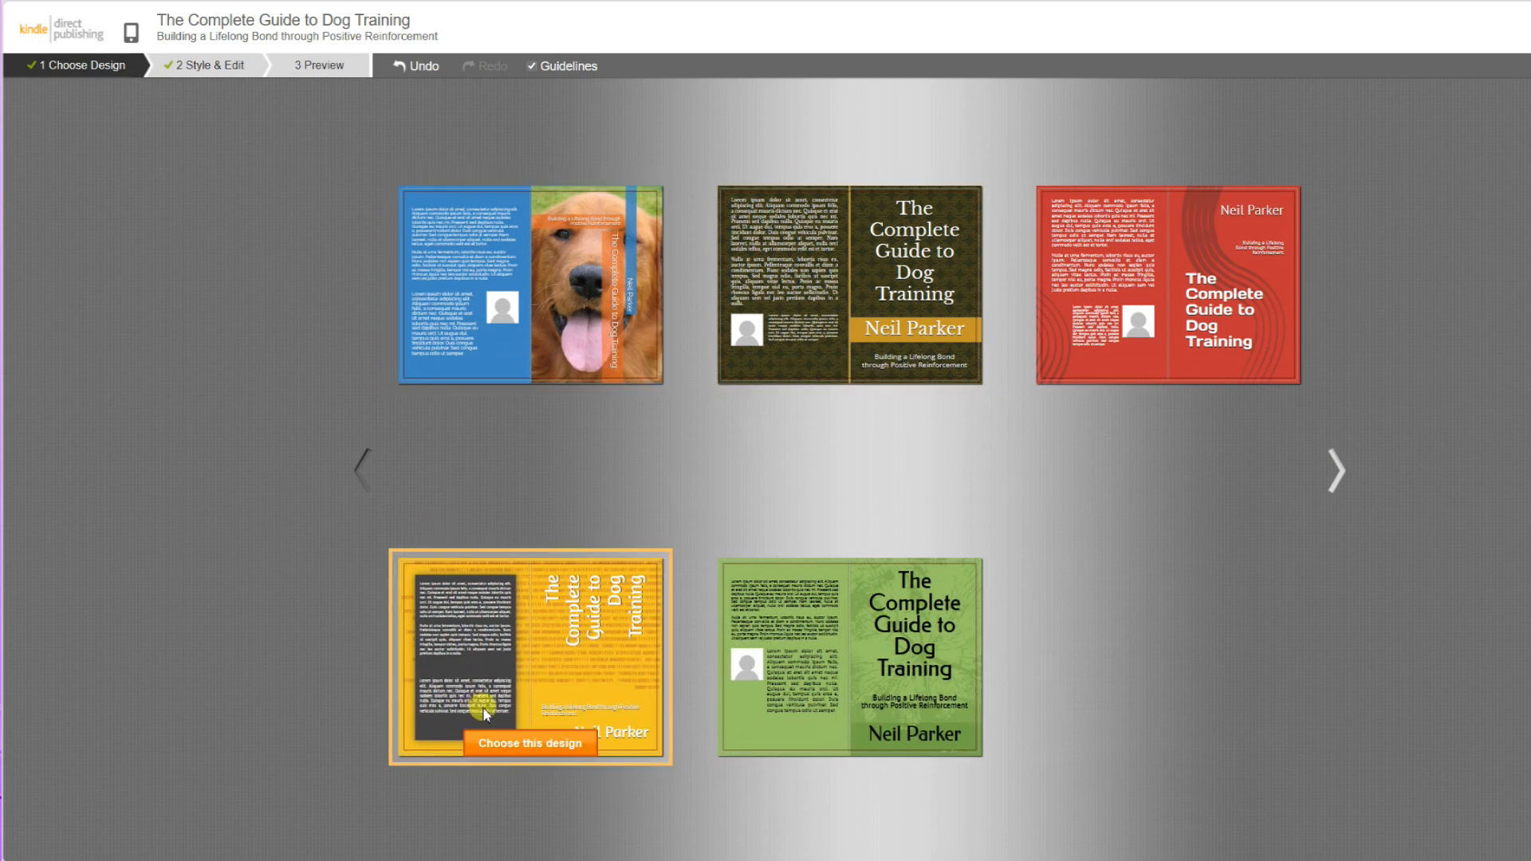
click(911, 271)
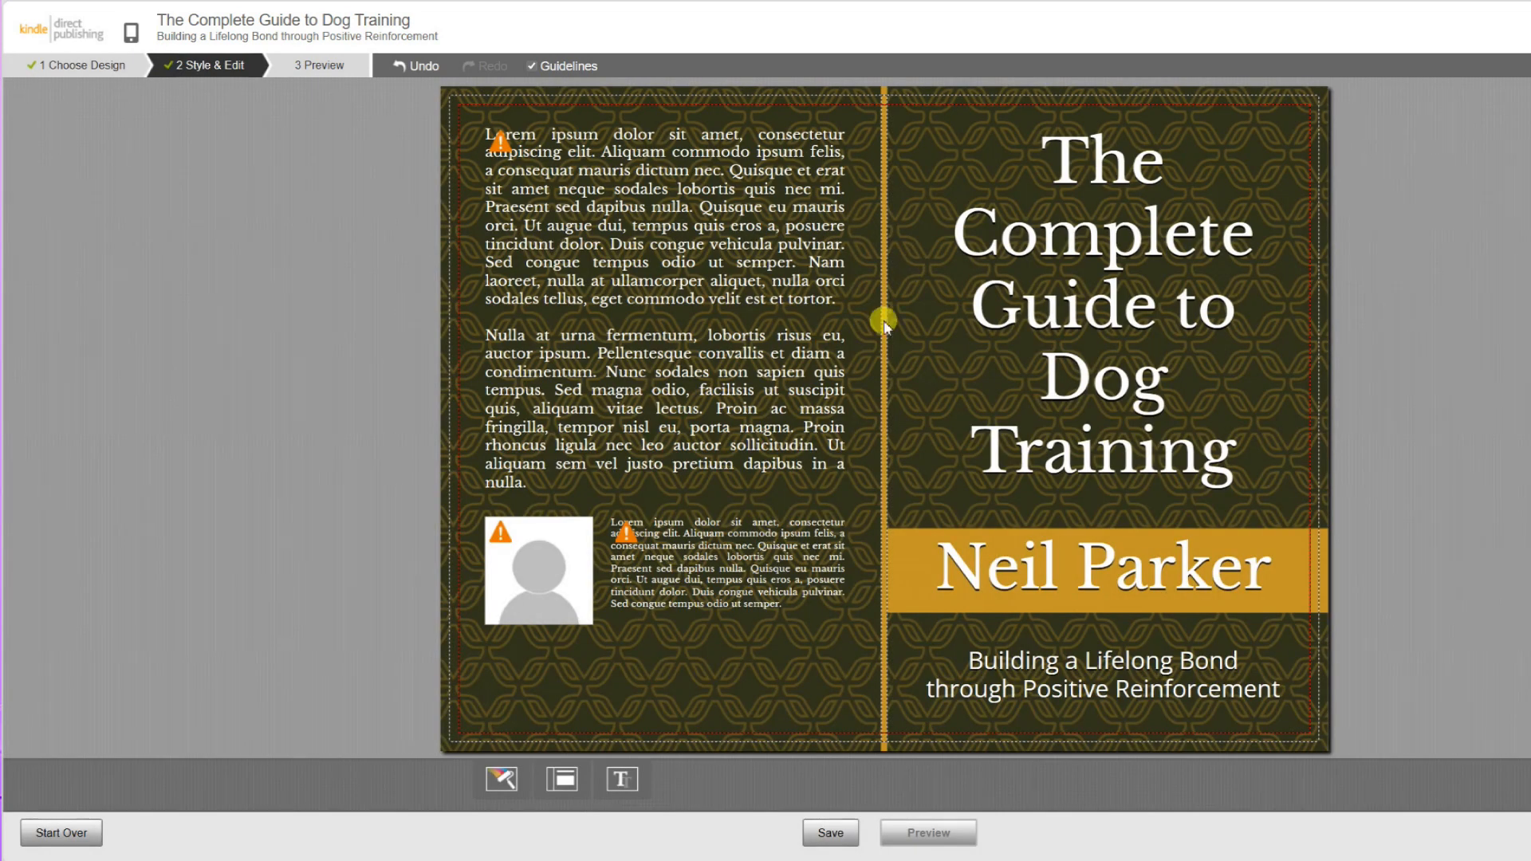
click(831, 832)
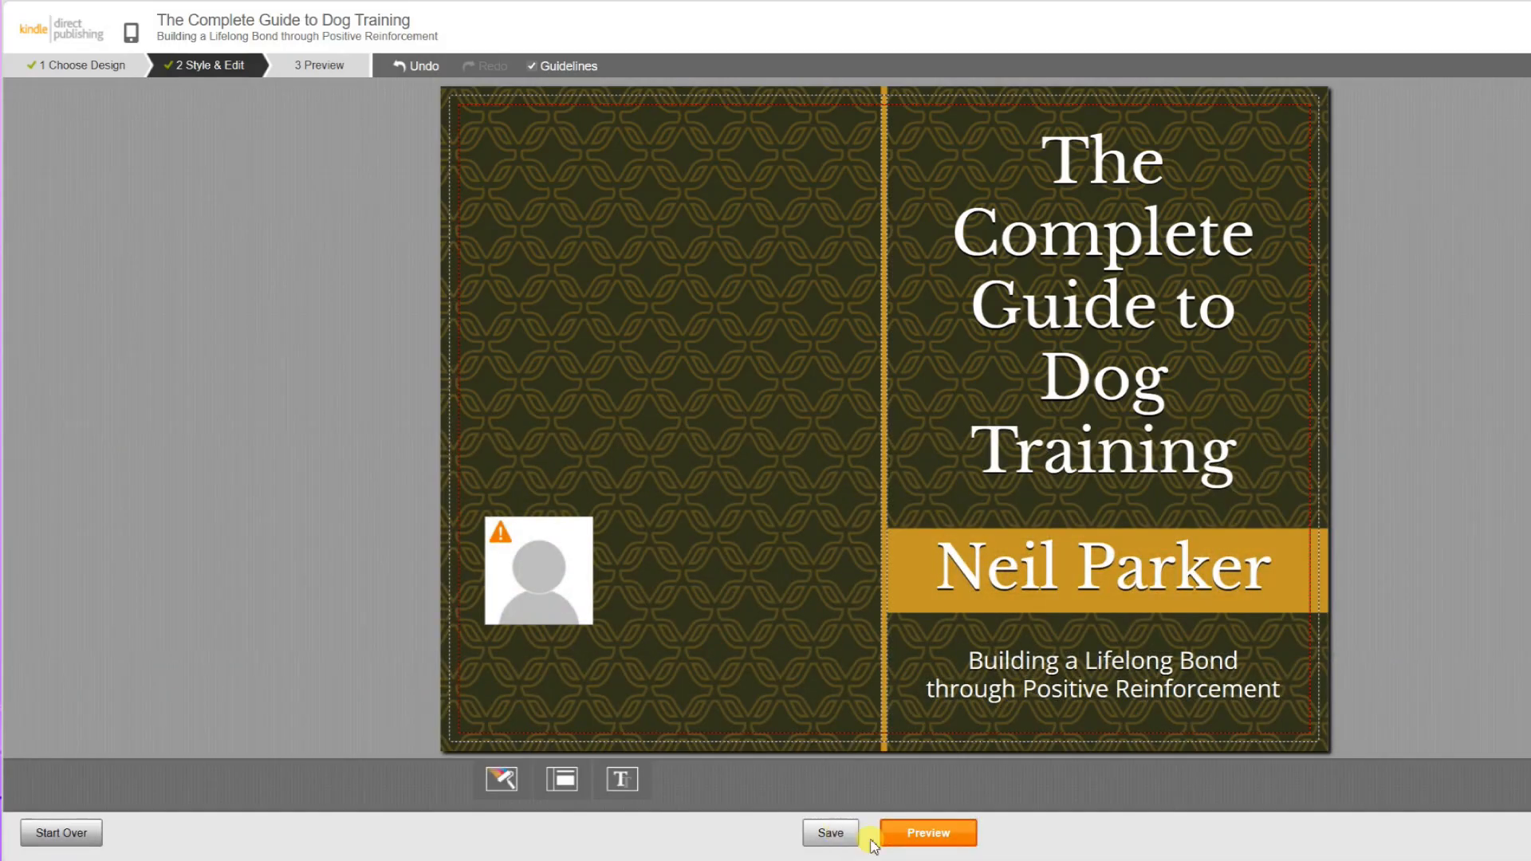
click(929, 833)
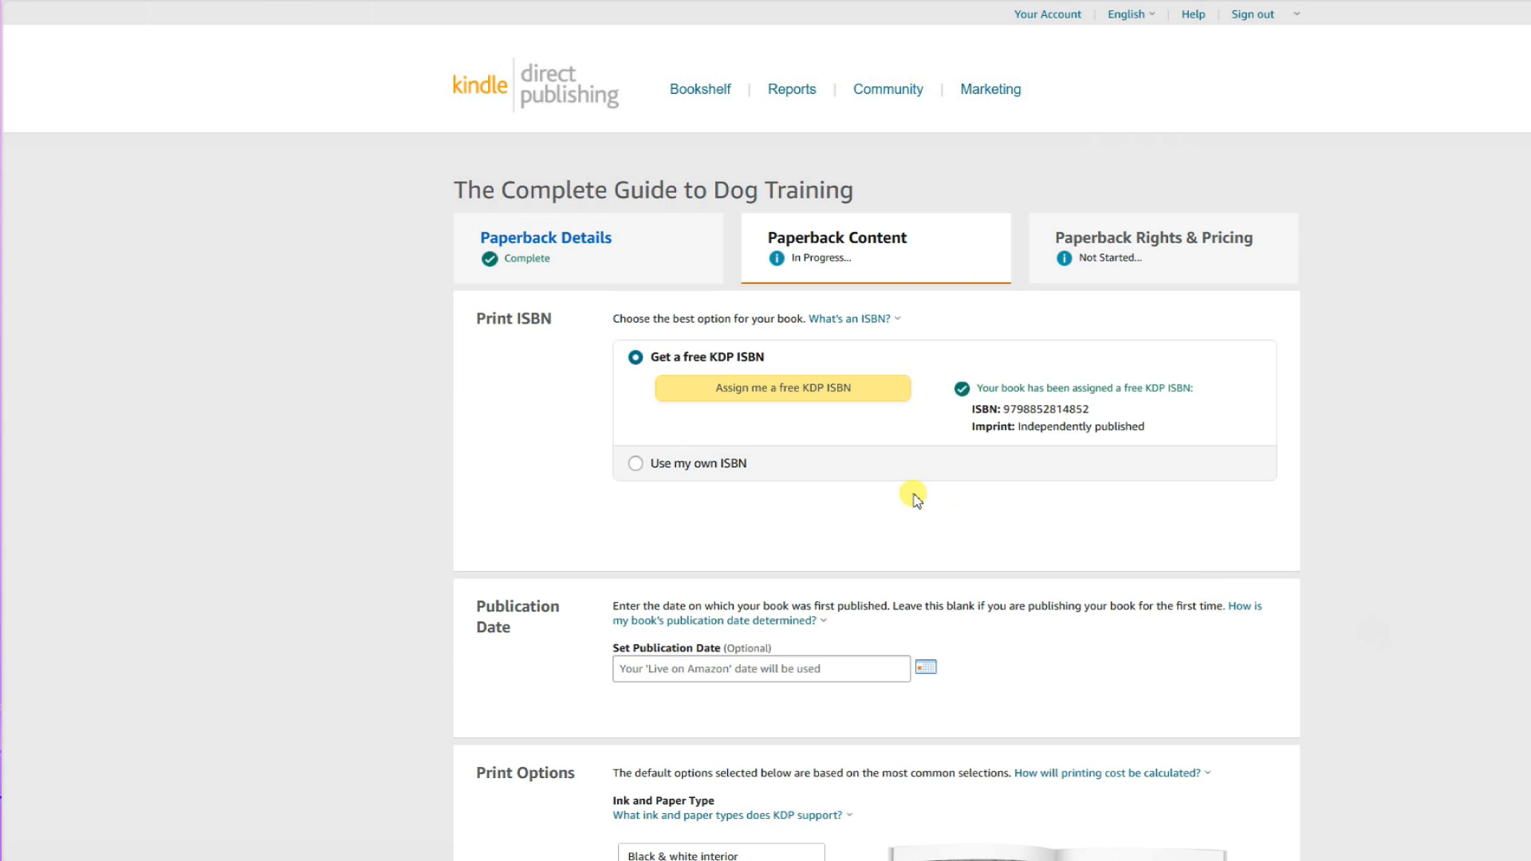
Launch the print previewer for the uploaded manuscript and cover from the Paperback Content page
scroll(913, 496, down, 10)
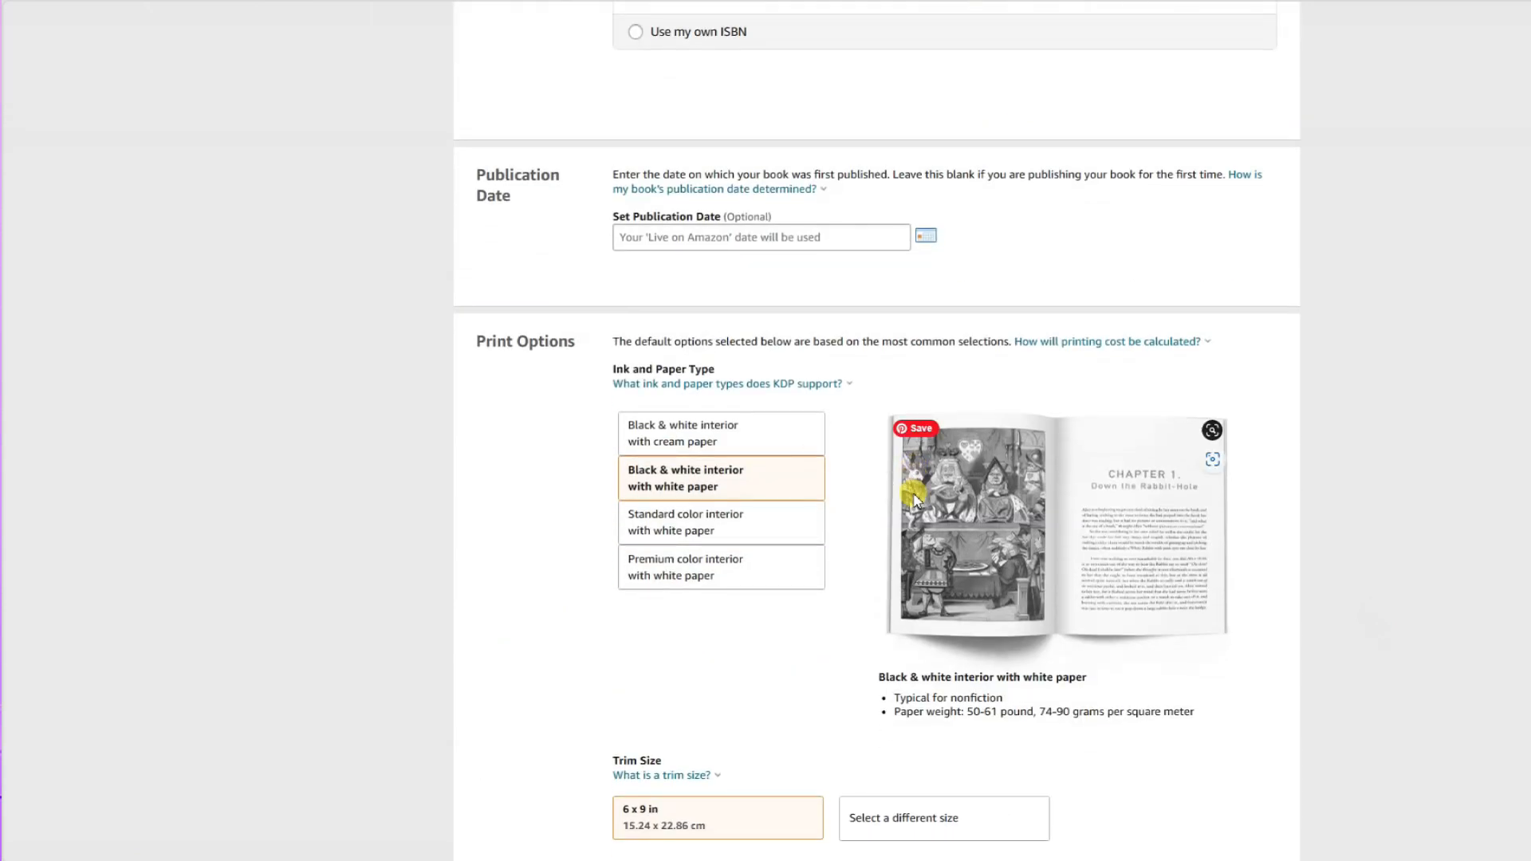
scroll(913, 499, down, 7)
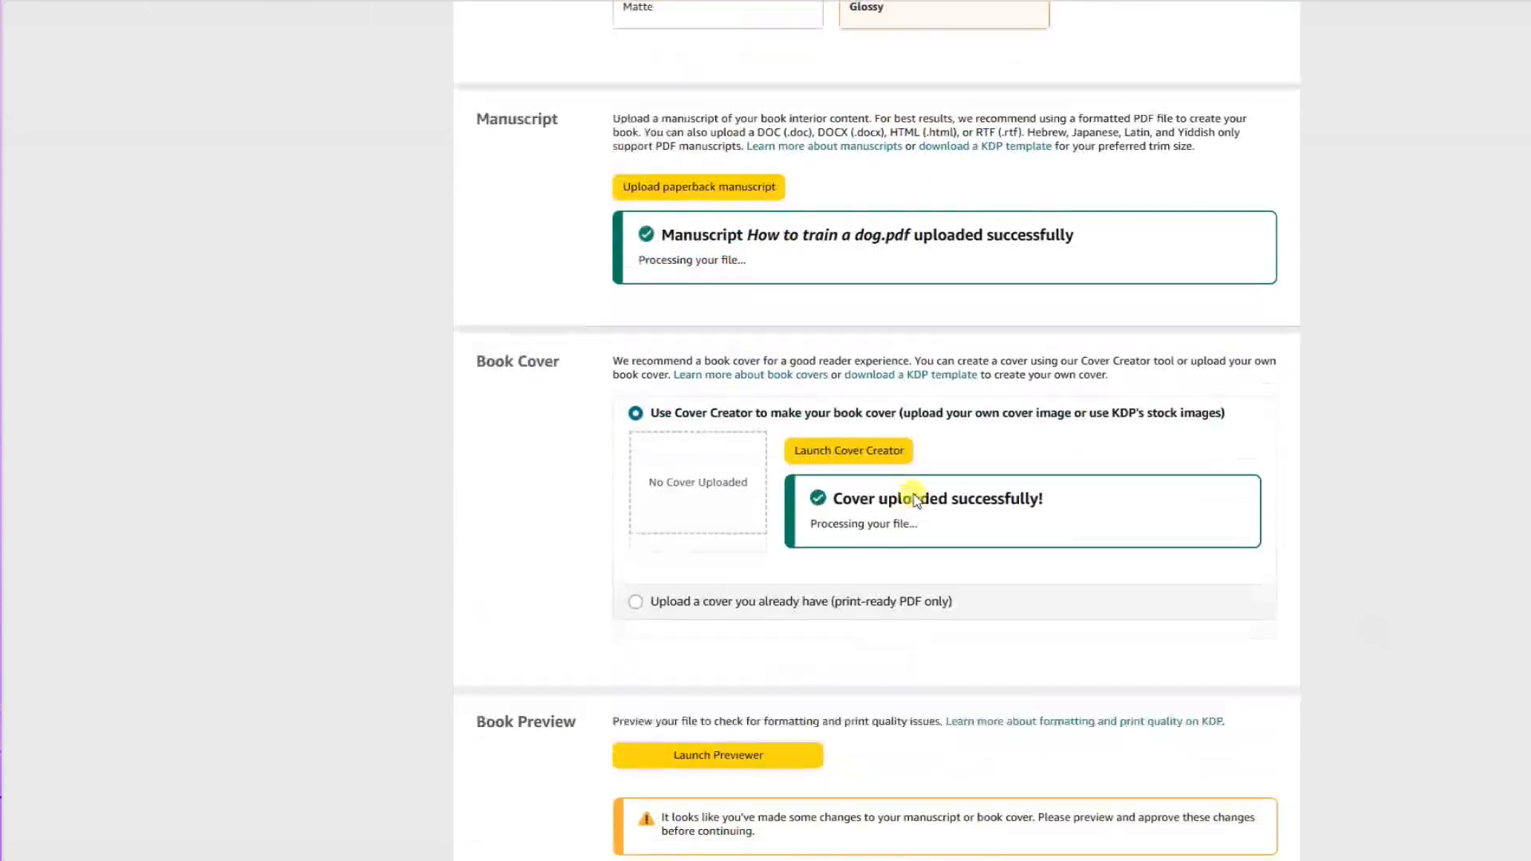
click(739, 727)
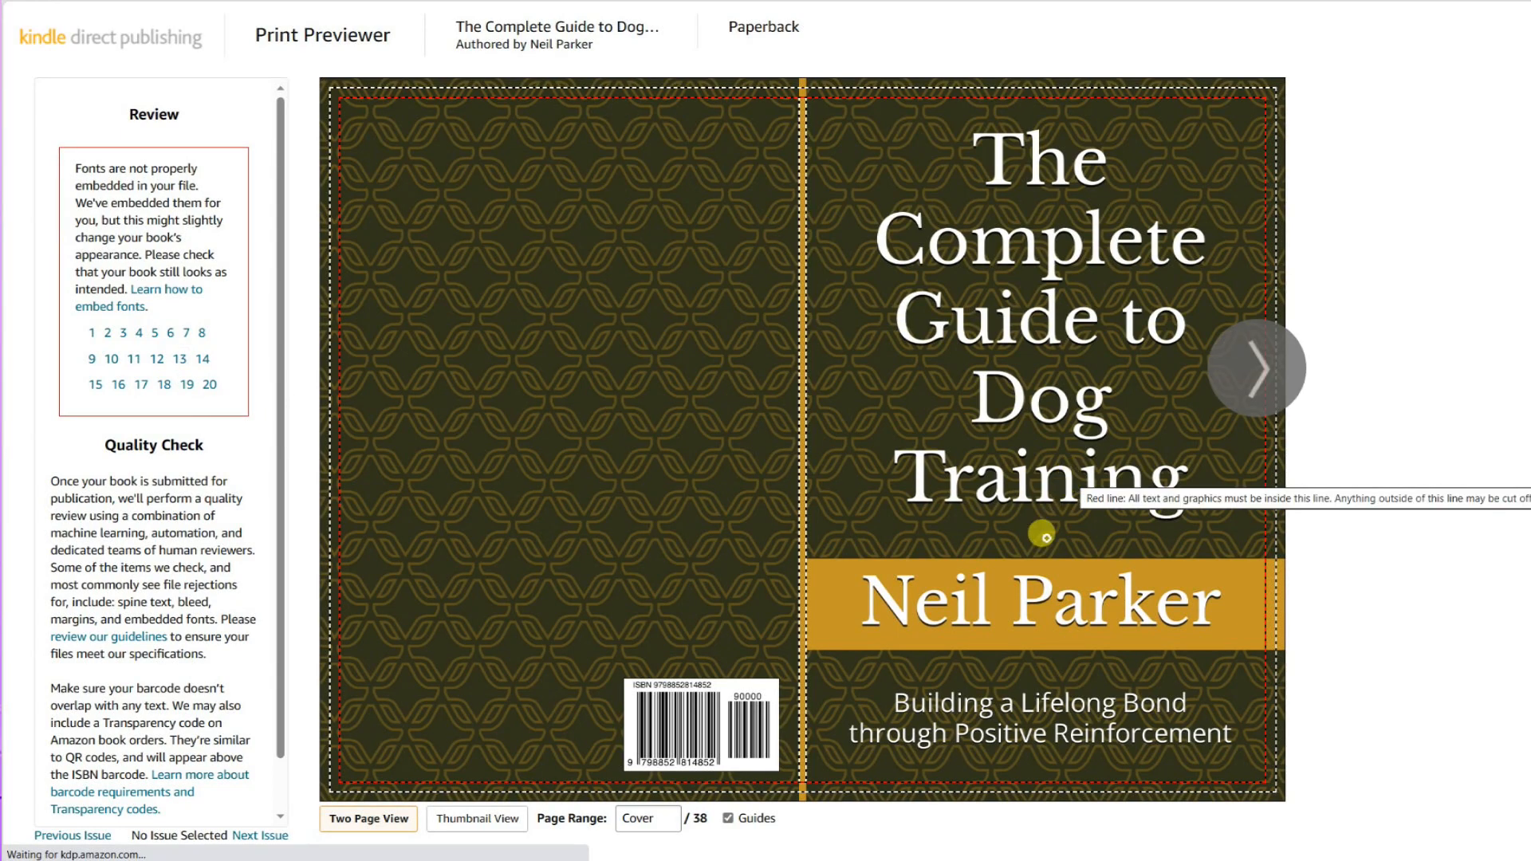
Page through the book in the print previewer to check the copyright page, dedication, contents and chapter layout
click(1258, 373)
click(1260, 374)
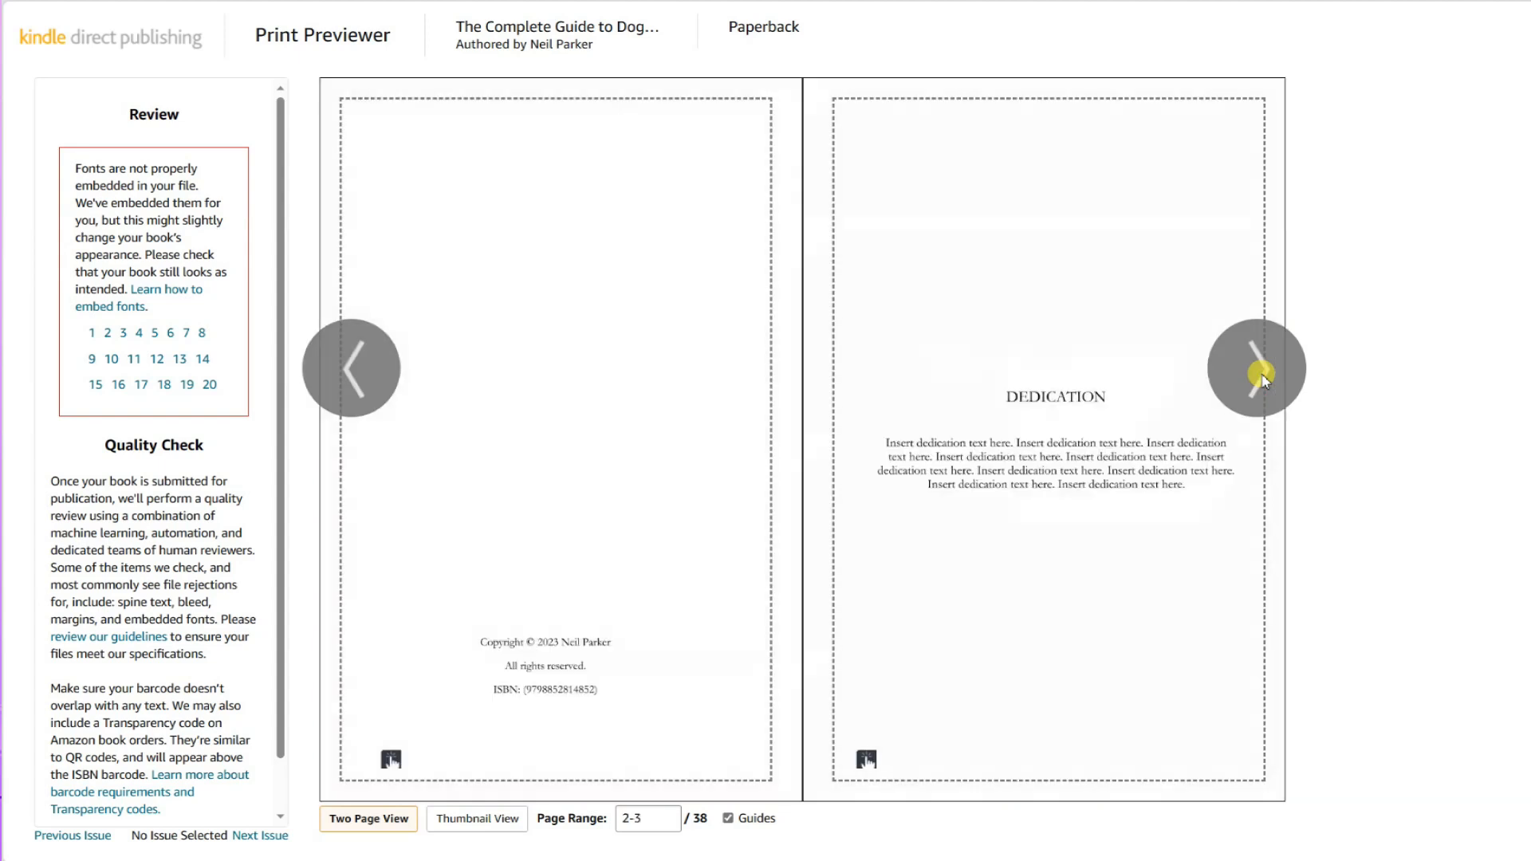
click(1260, 375)
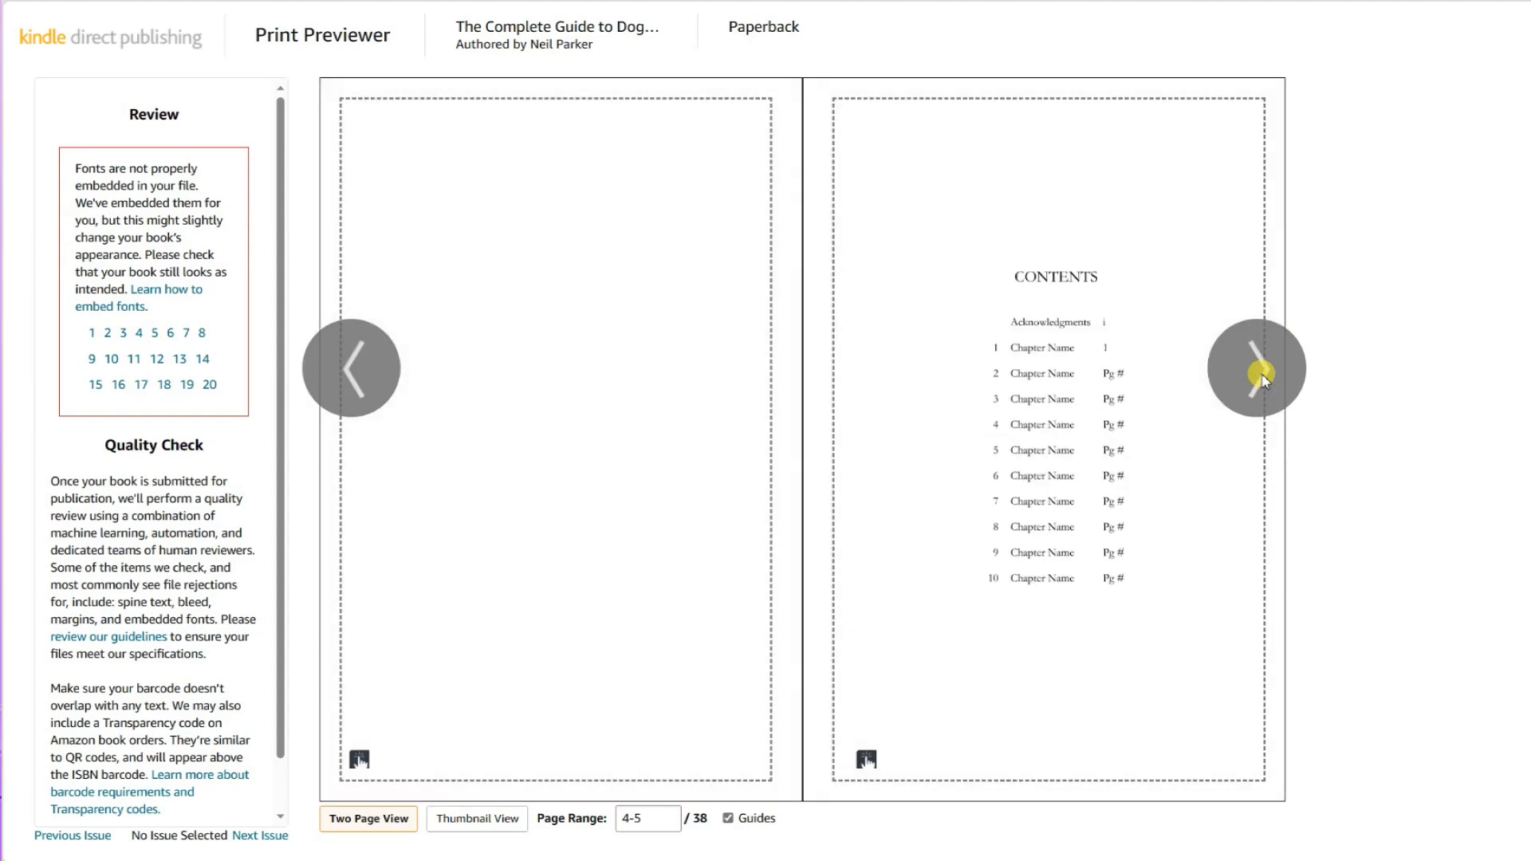
click(1261, 375)
click(1261, 375)
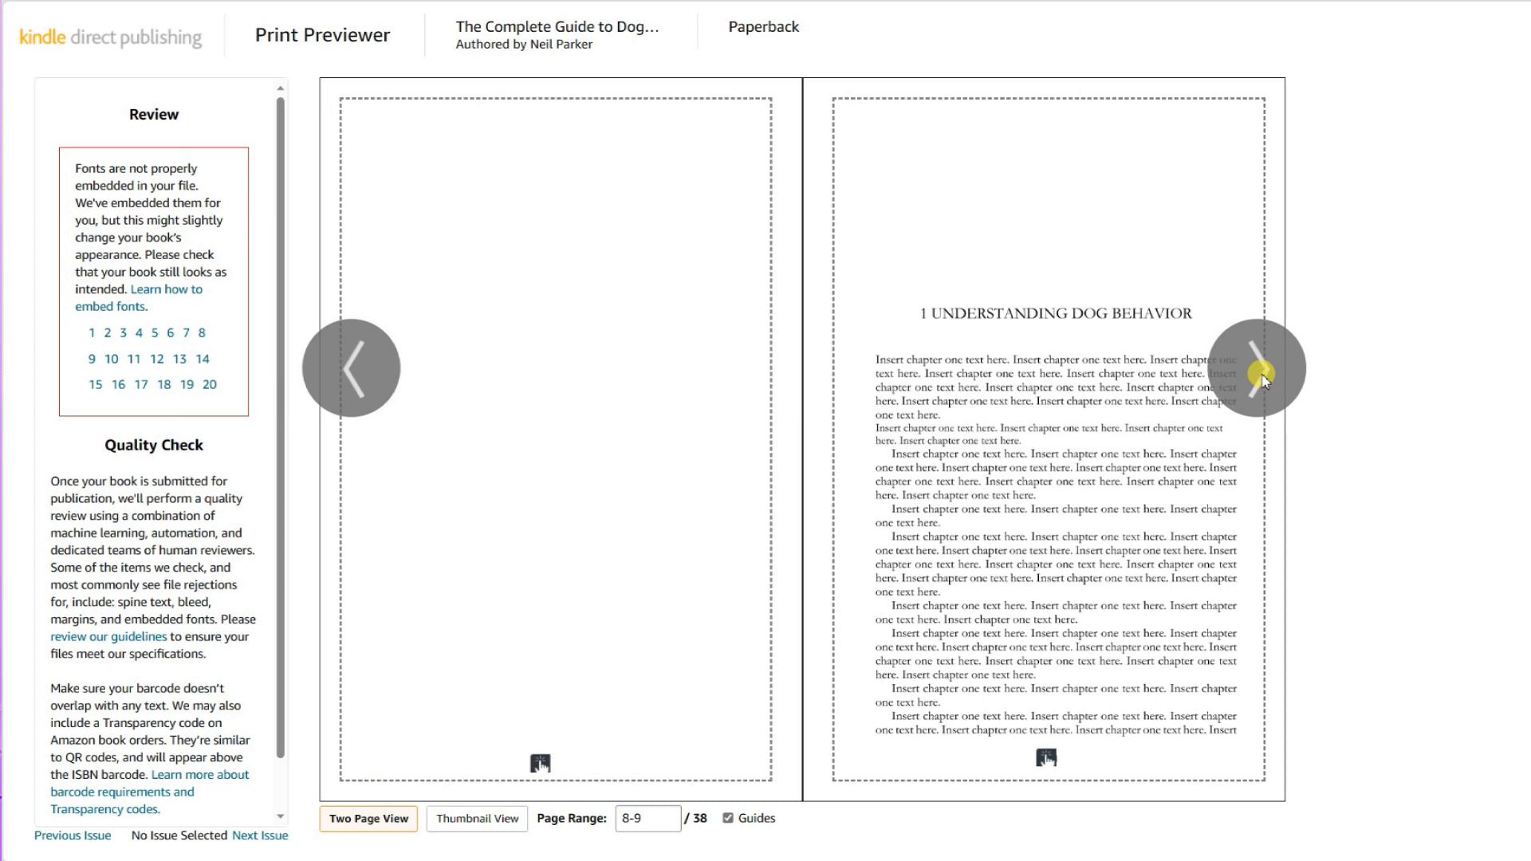
click(1260, 374)
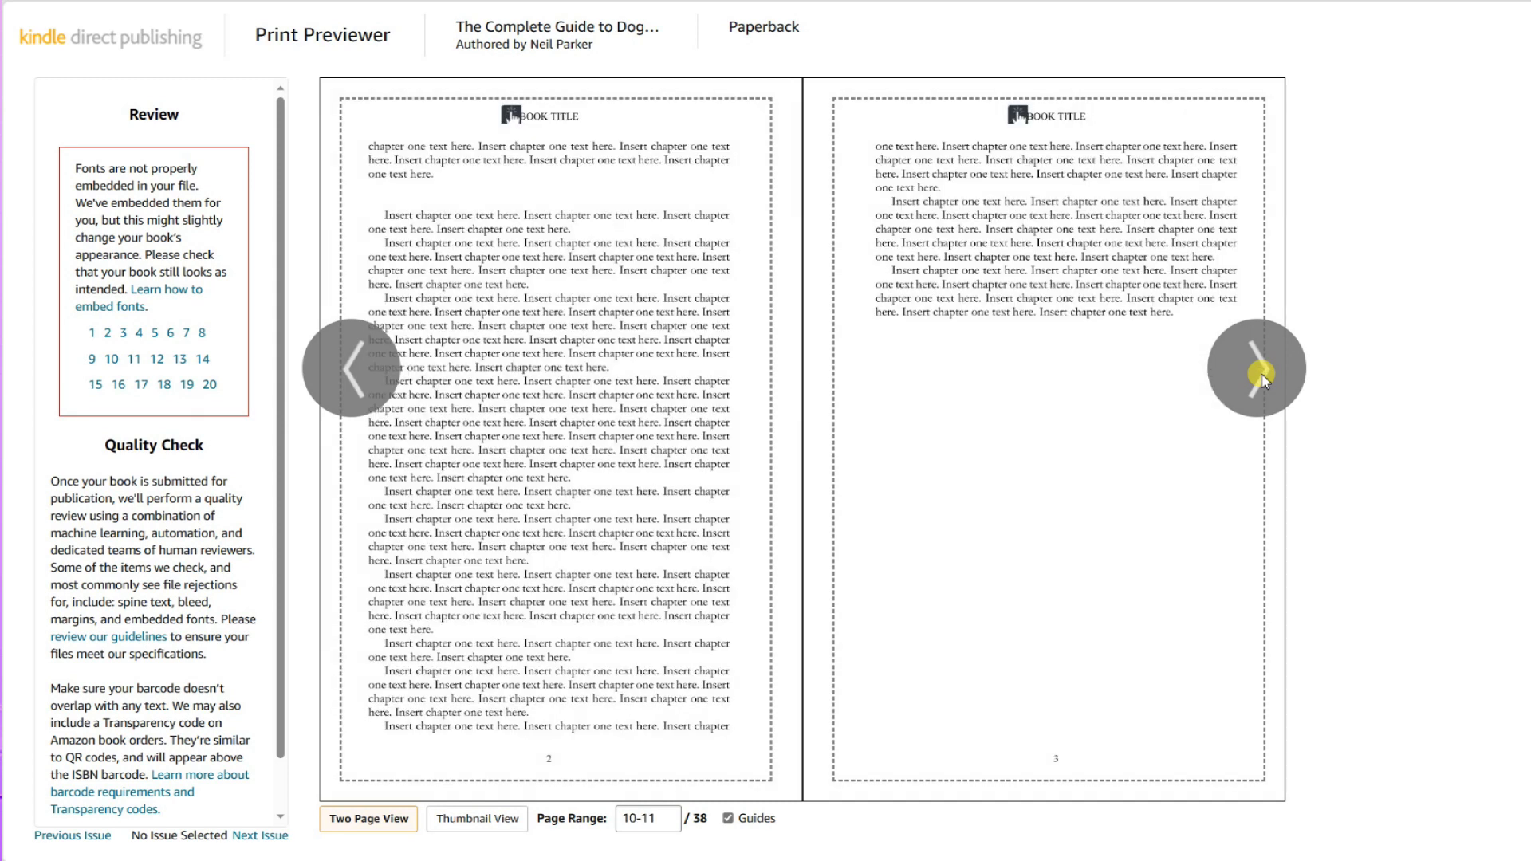
click(1260, 375)
click(1260, 374)
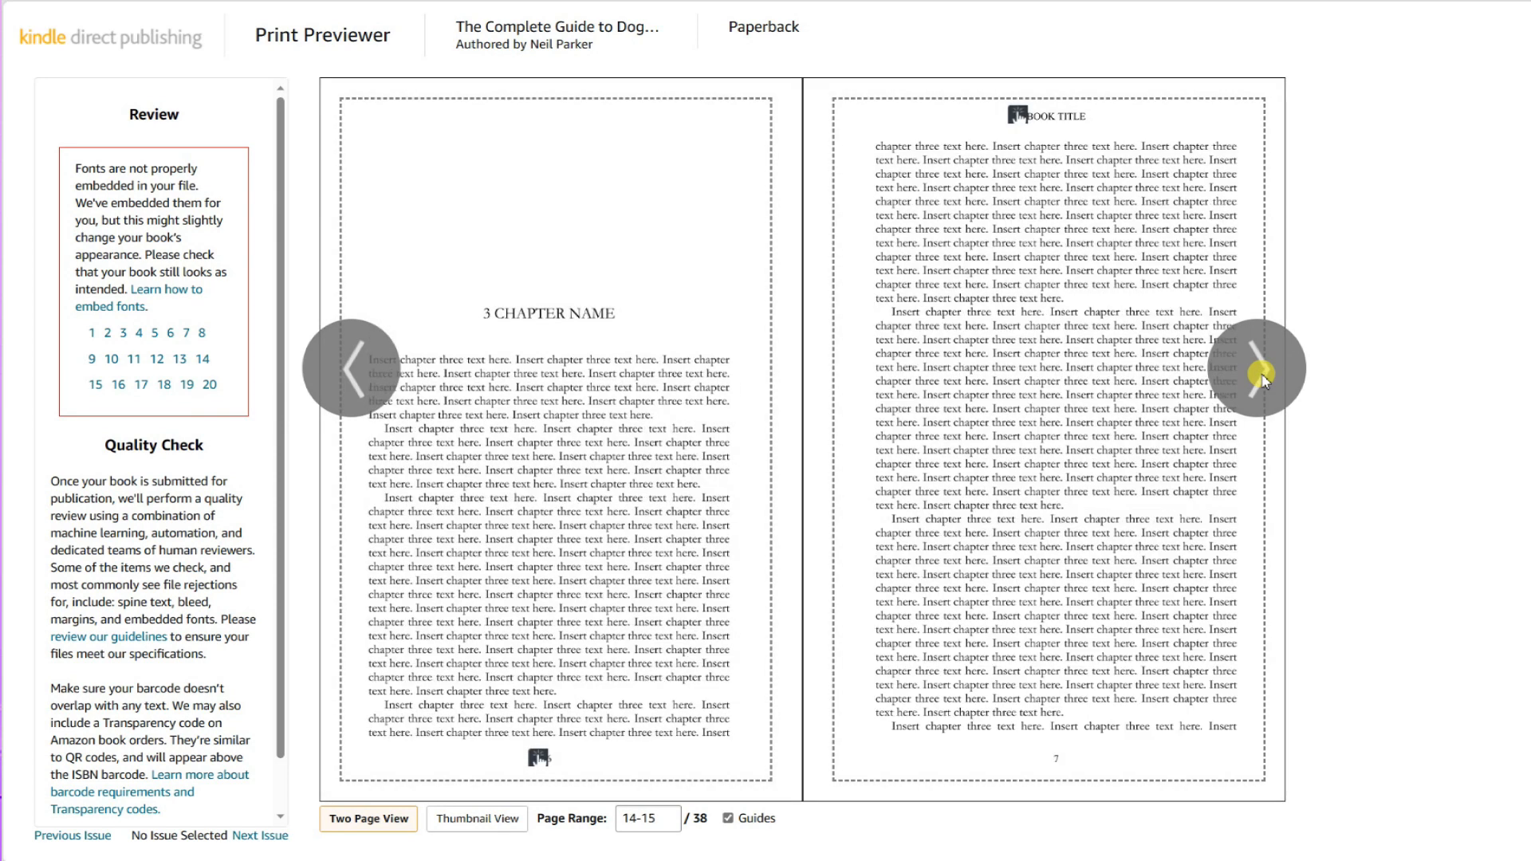
click(1260, 375)
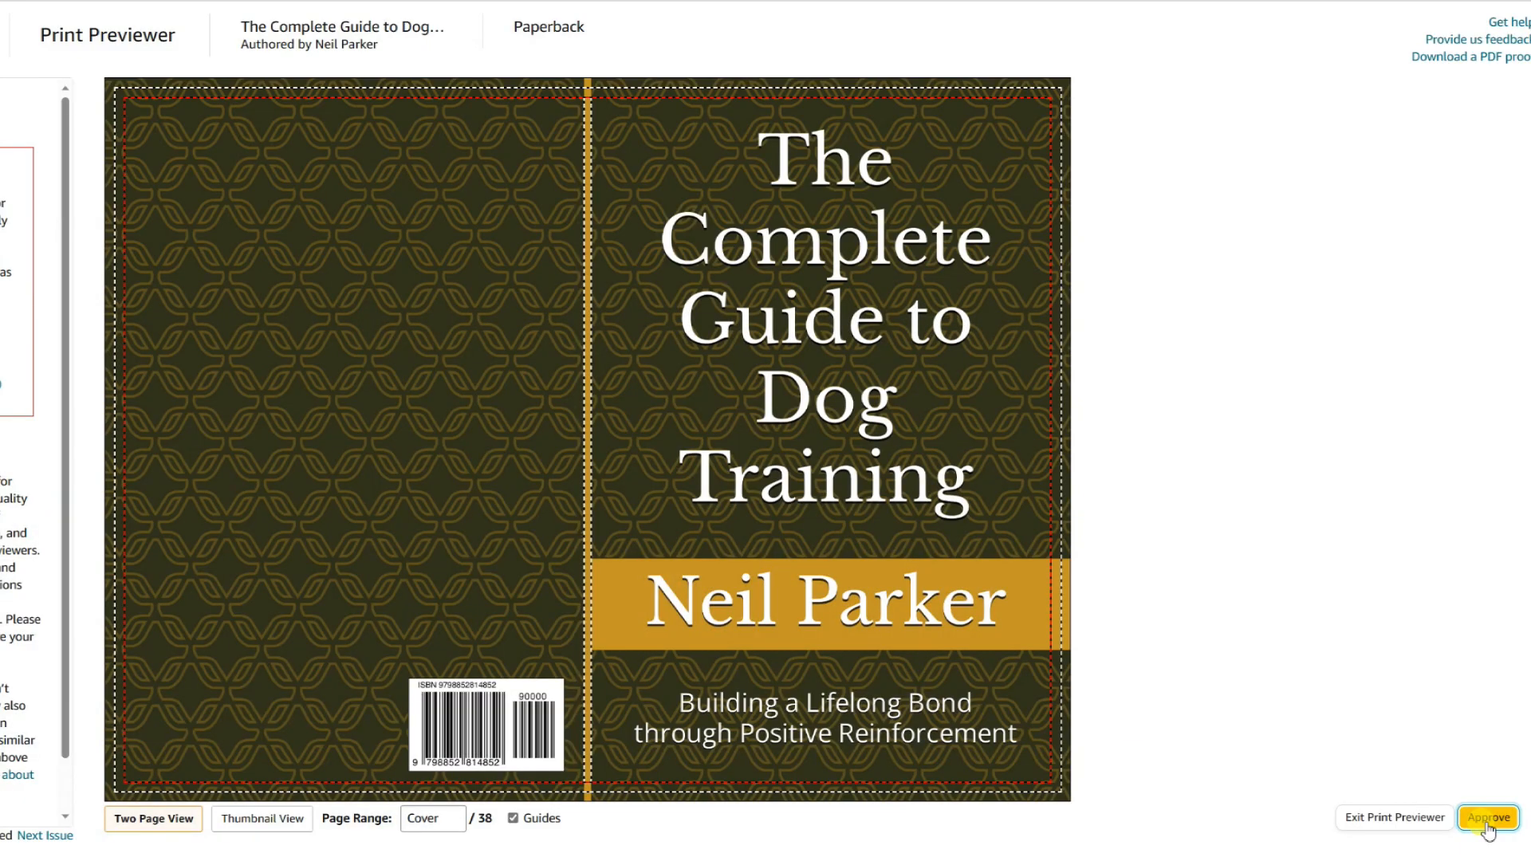
Approve the print preview, then save the paperback content and continue to the pricing page
click(1487, 818)
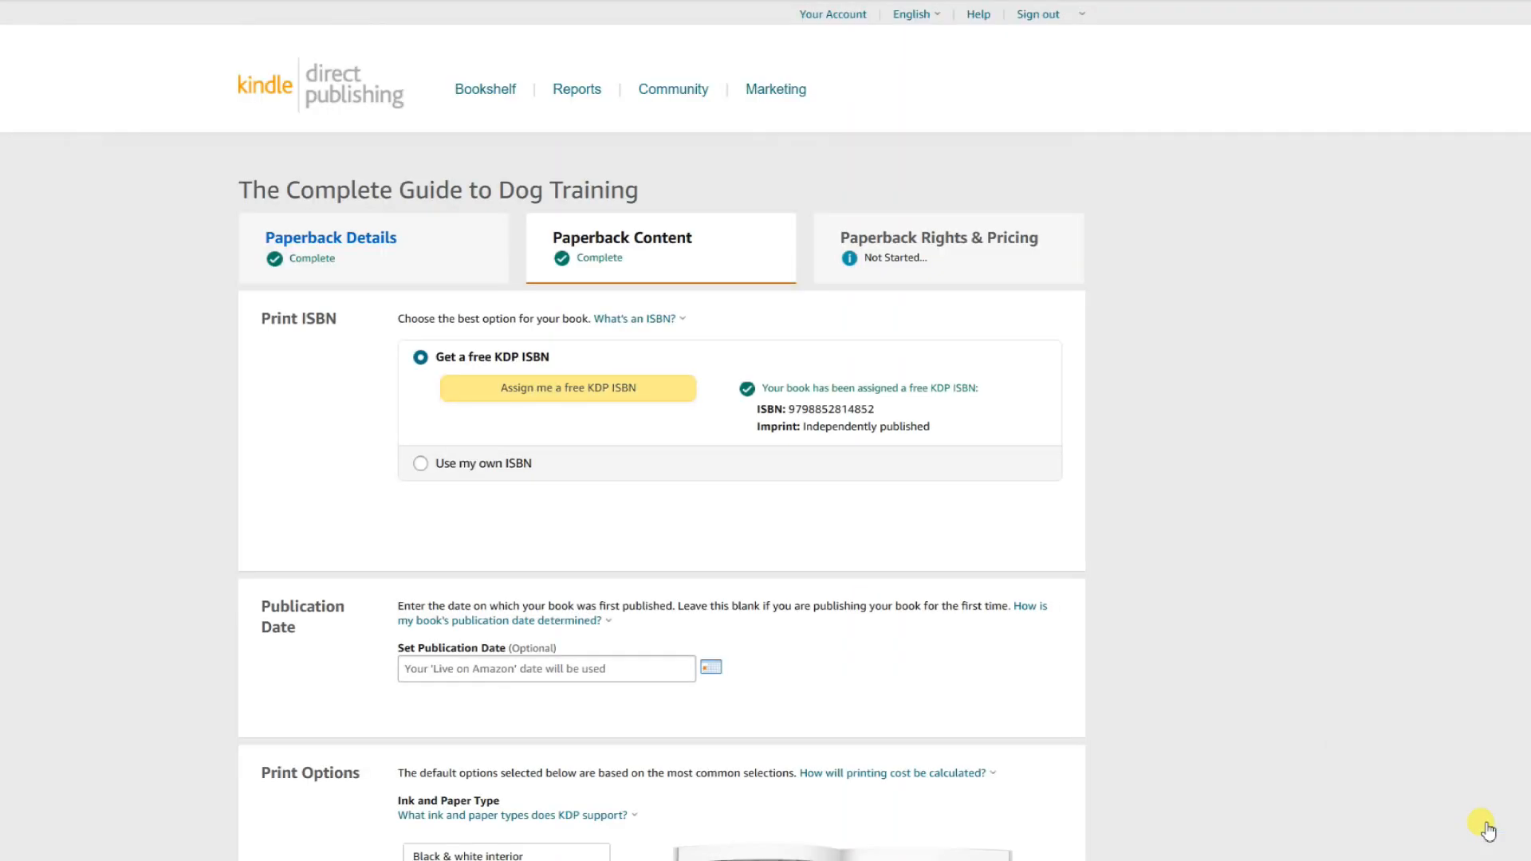
scroll(694, 580, down, 15)
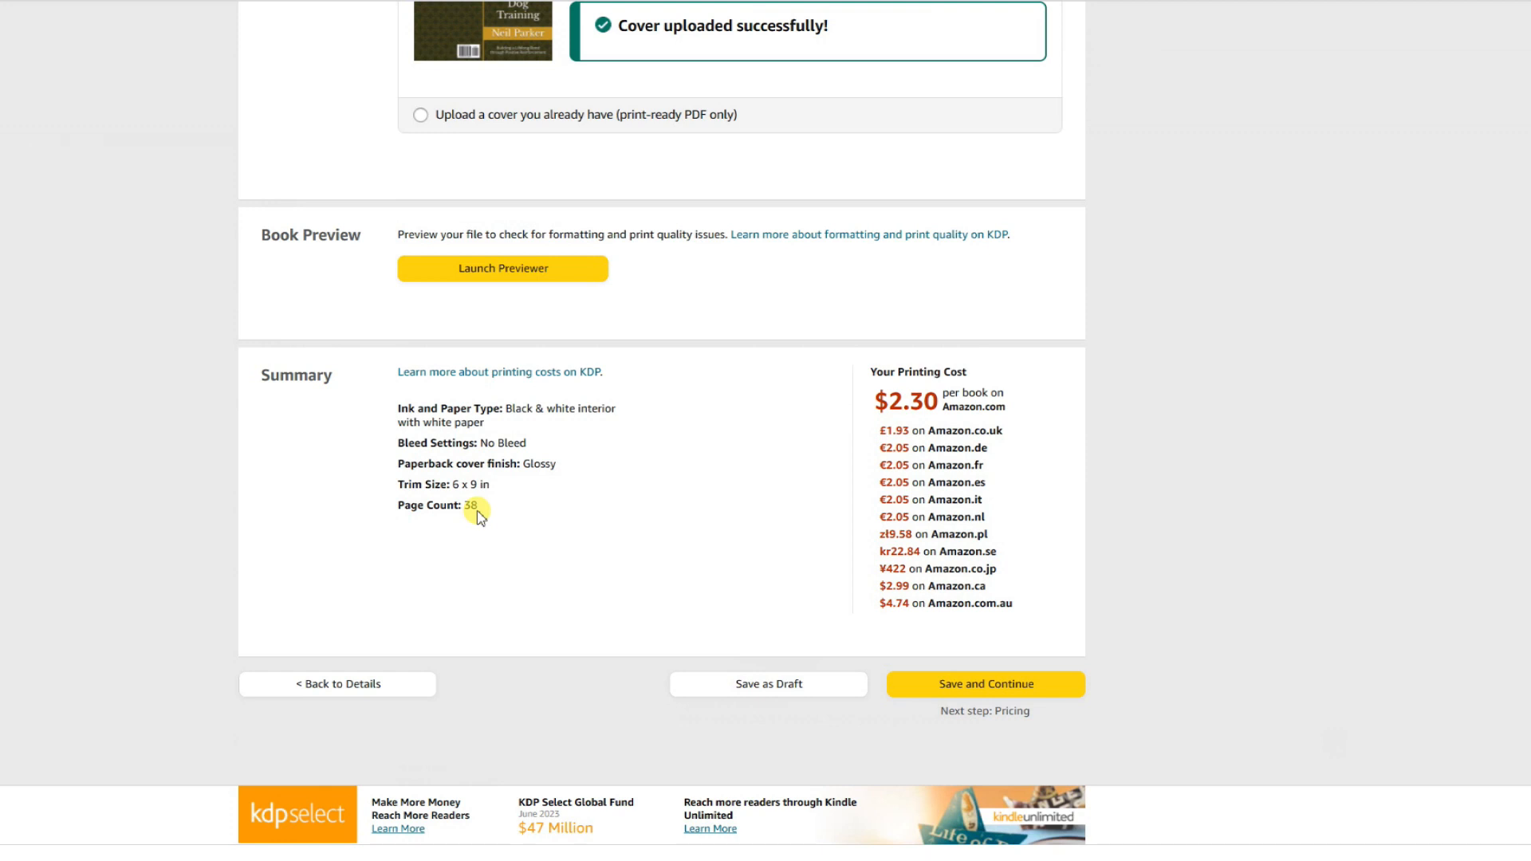
click(980, 686)
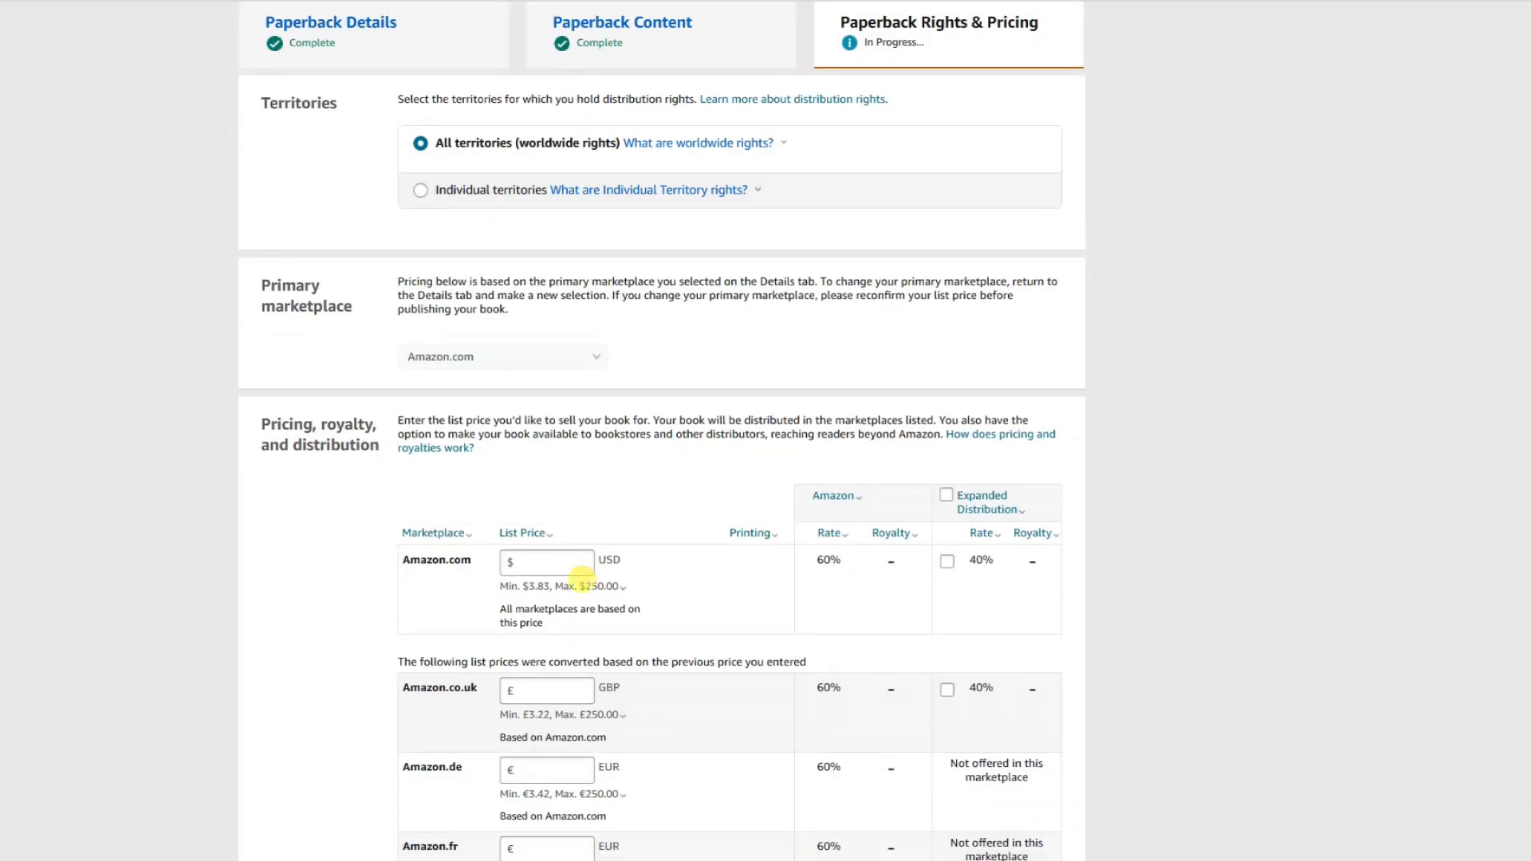
Set the Amazon.com list price to 9.95 USD and review the converted prices for the other marketplaces
click(548, 563)
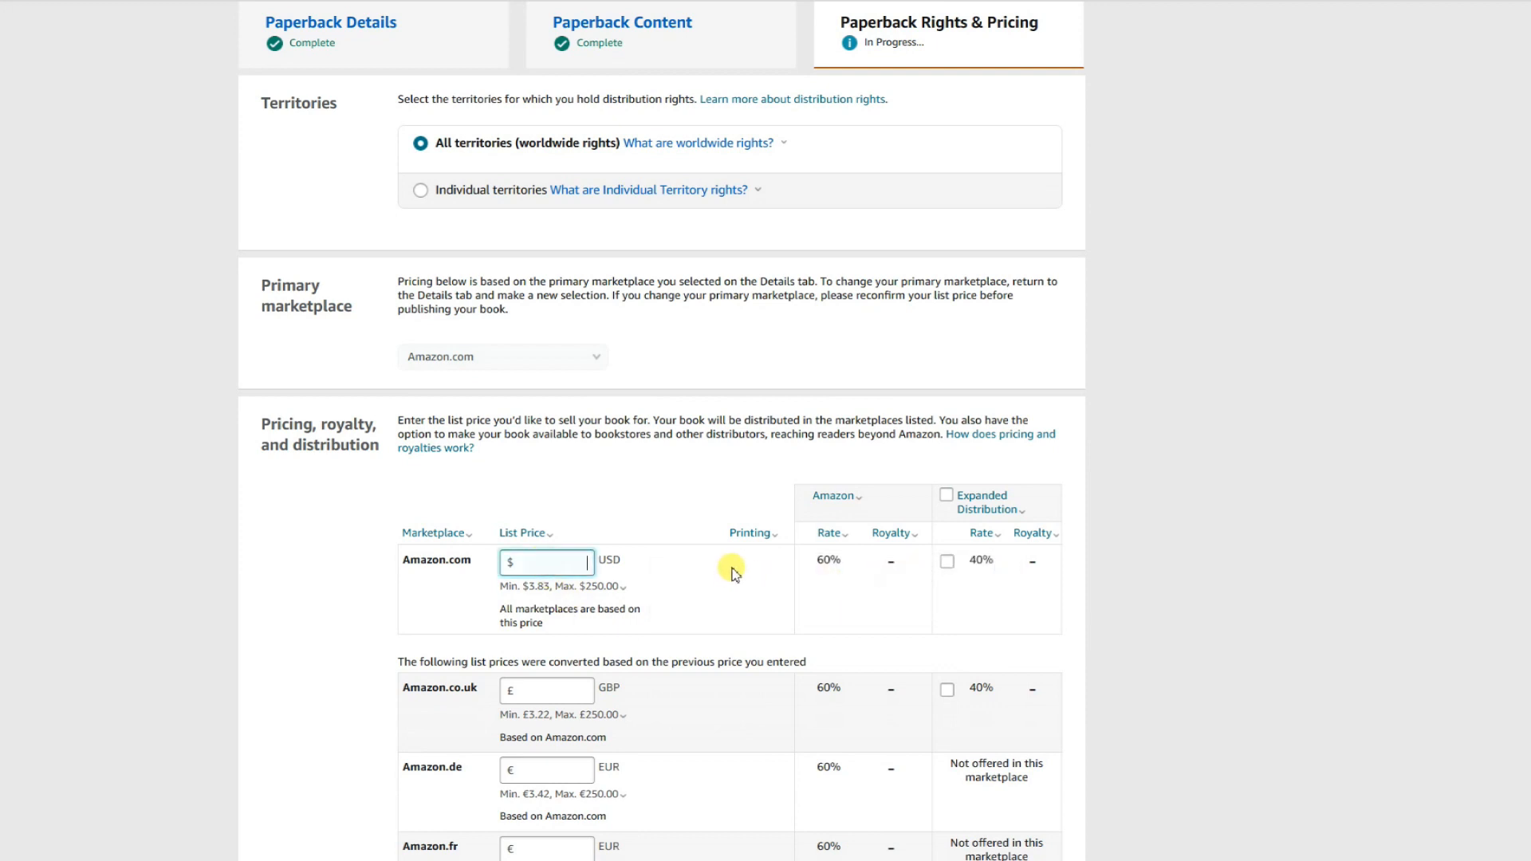
text(9.95)
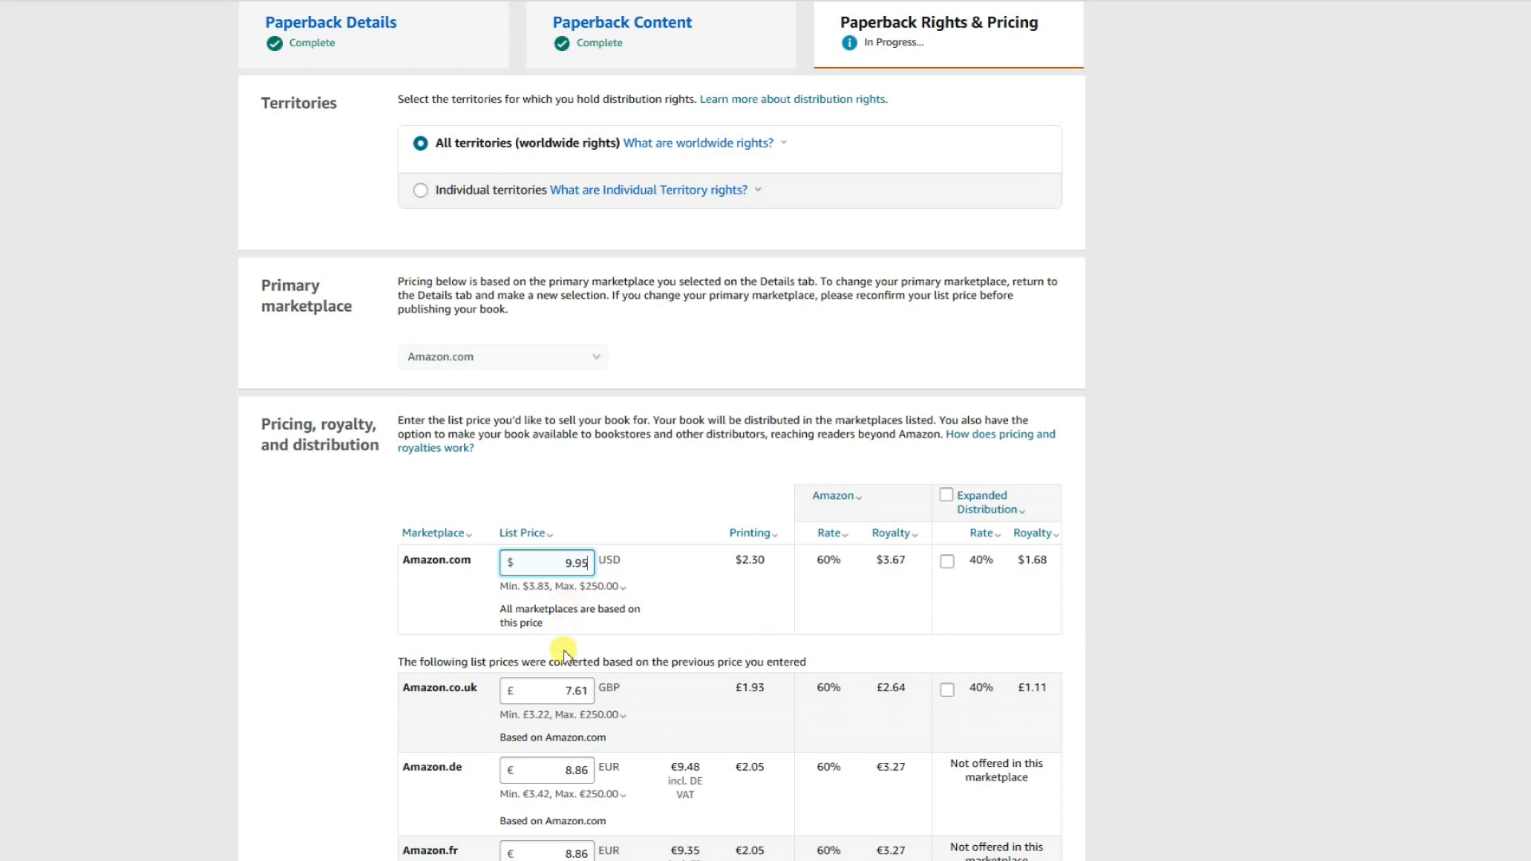
scroll(579, 663, down, 5)
scroll(582, 661, down, 8)
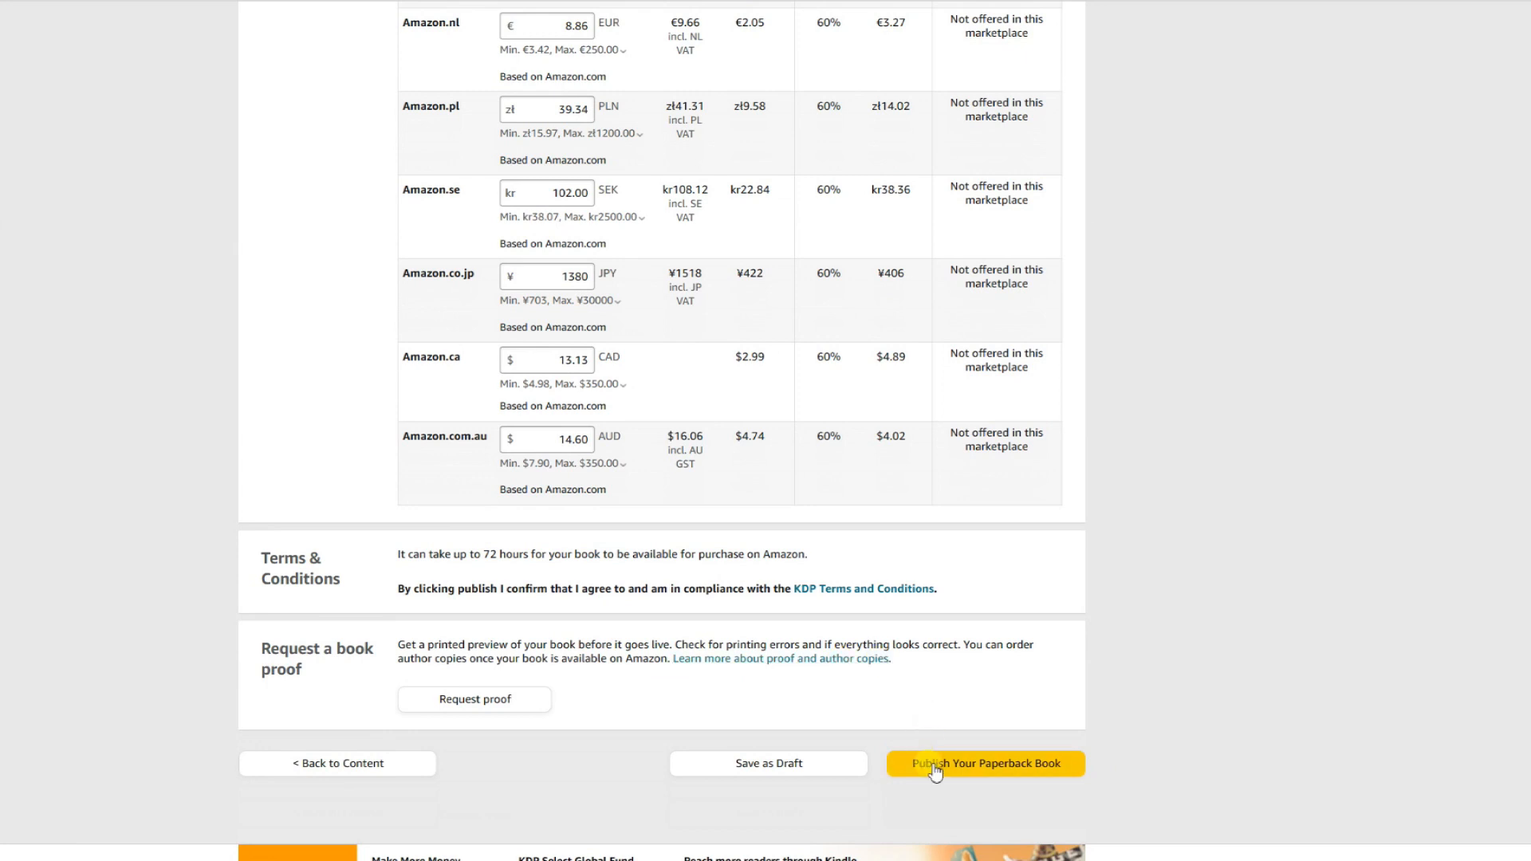
scroll(581, 695, up, 8)
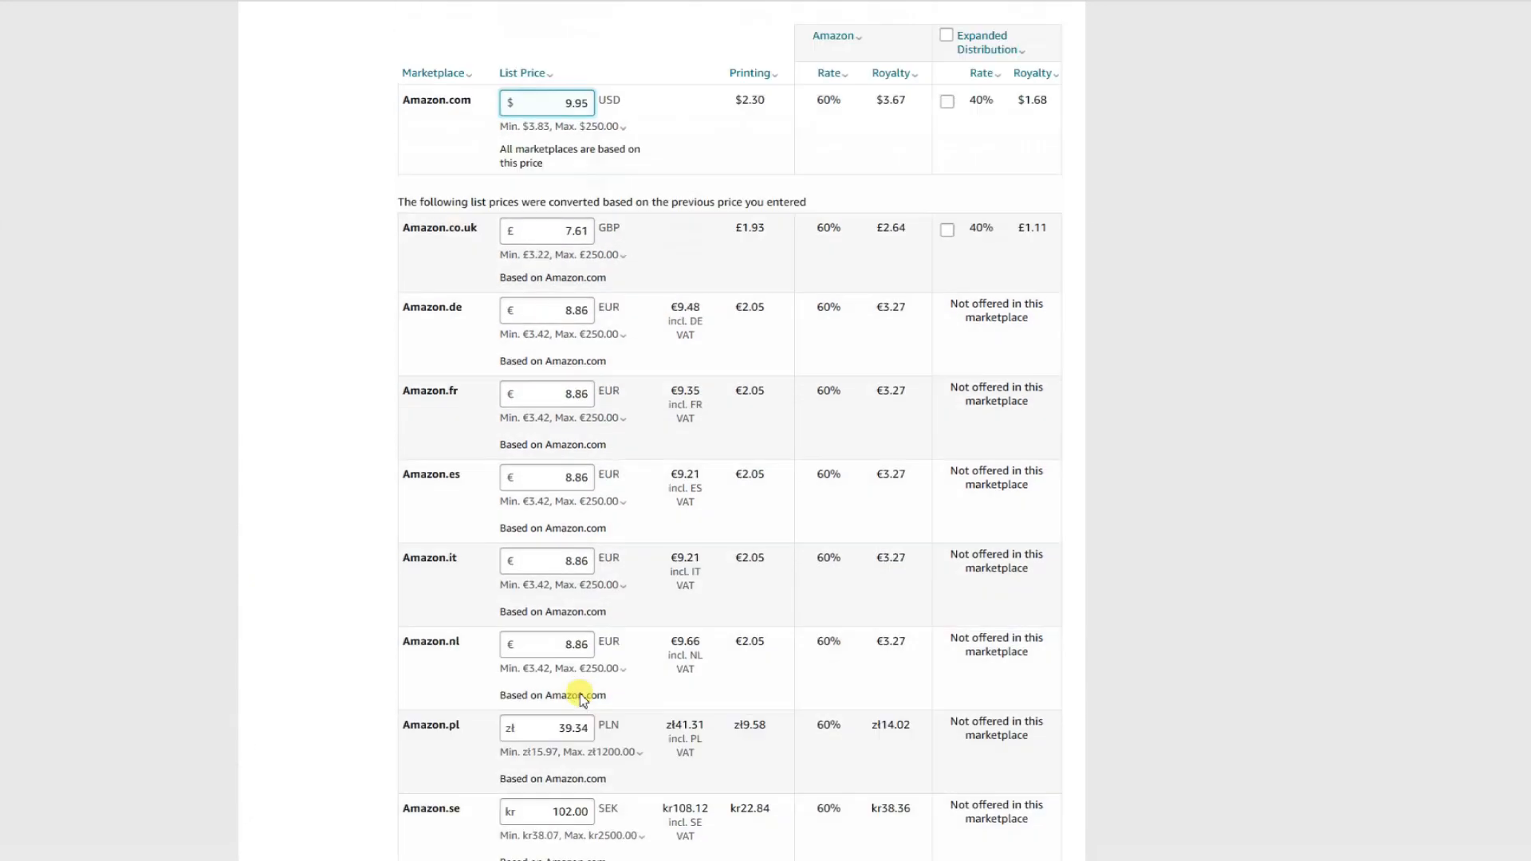
scroll(576, 687, up, 8)
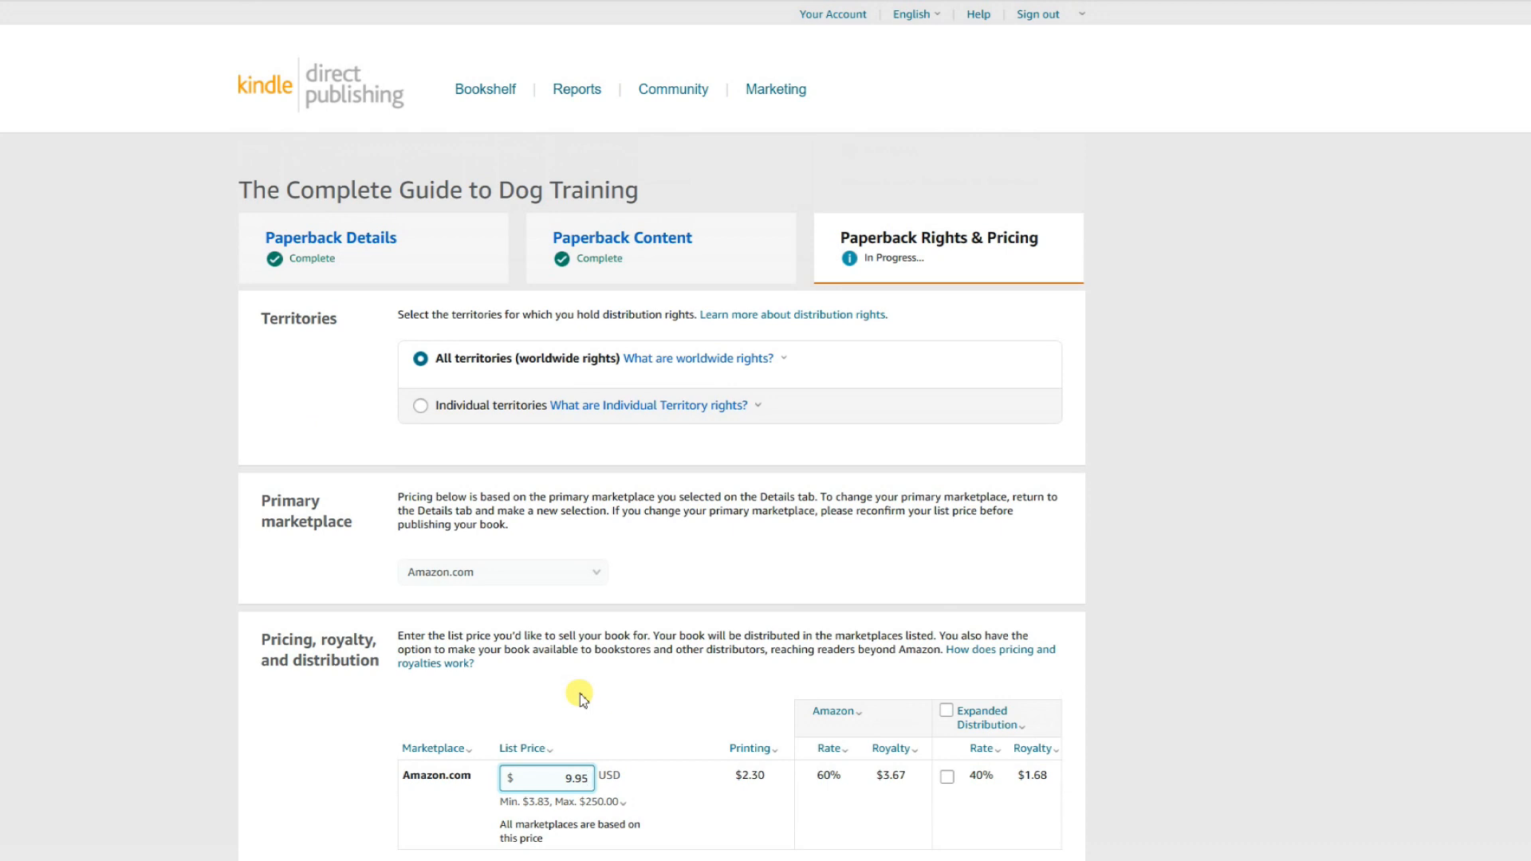
scroll(580, 696, down, 3)
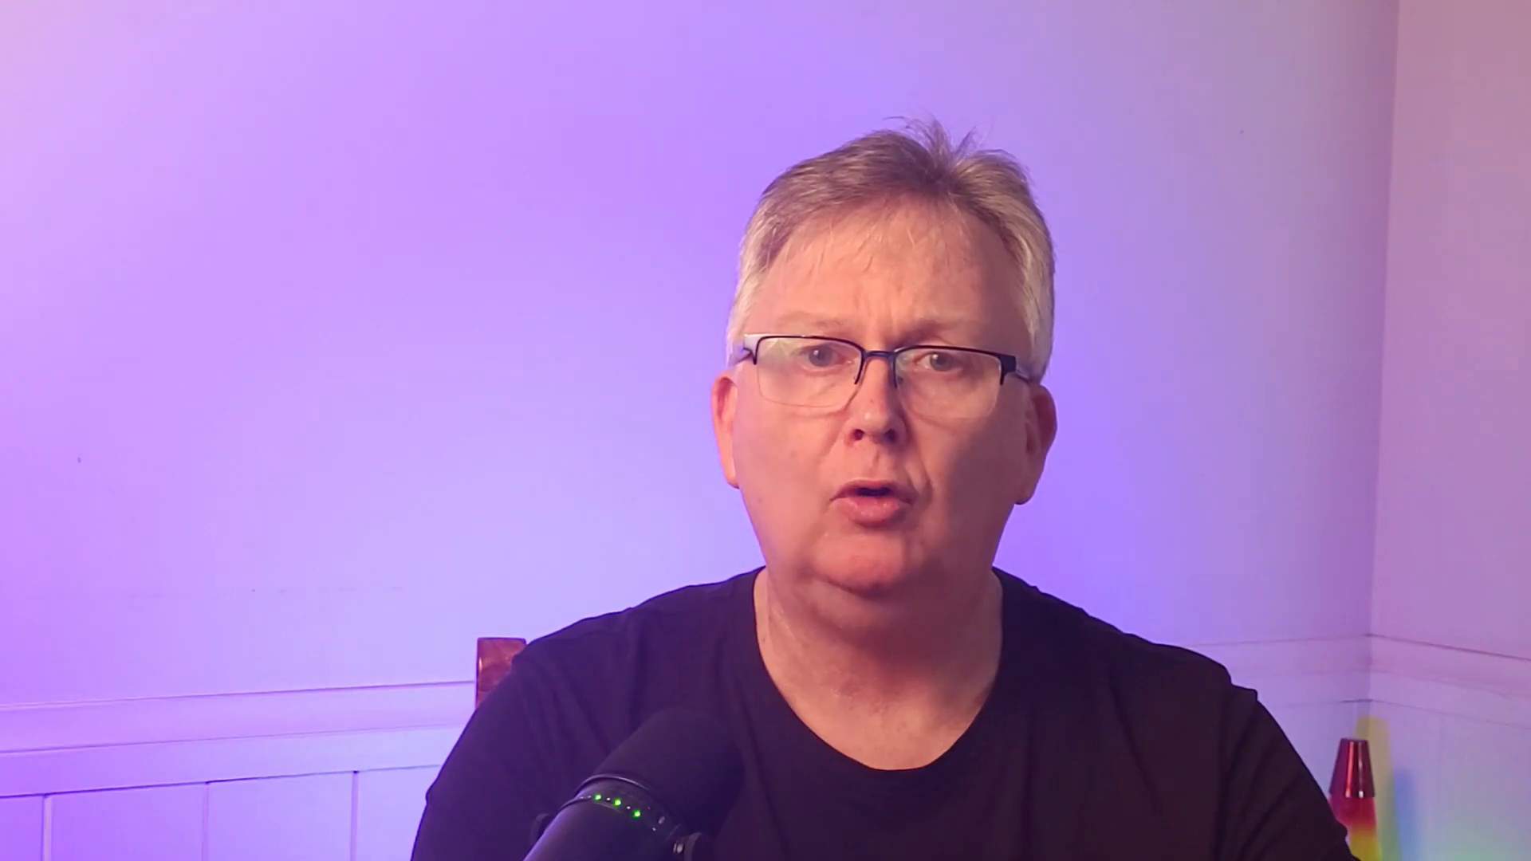